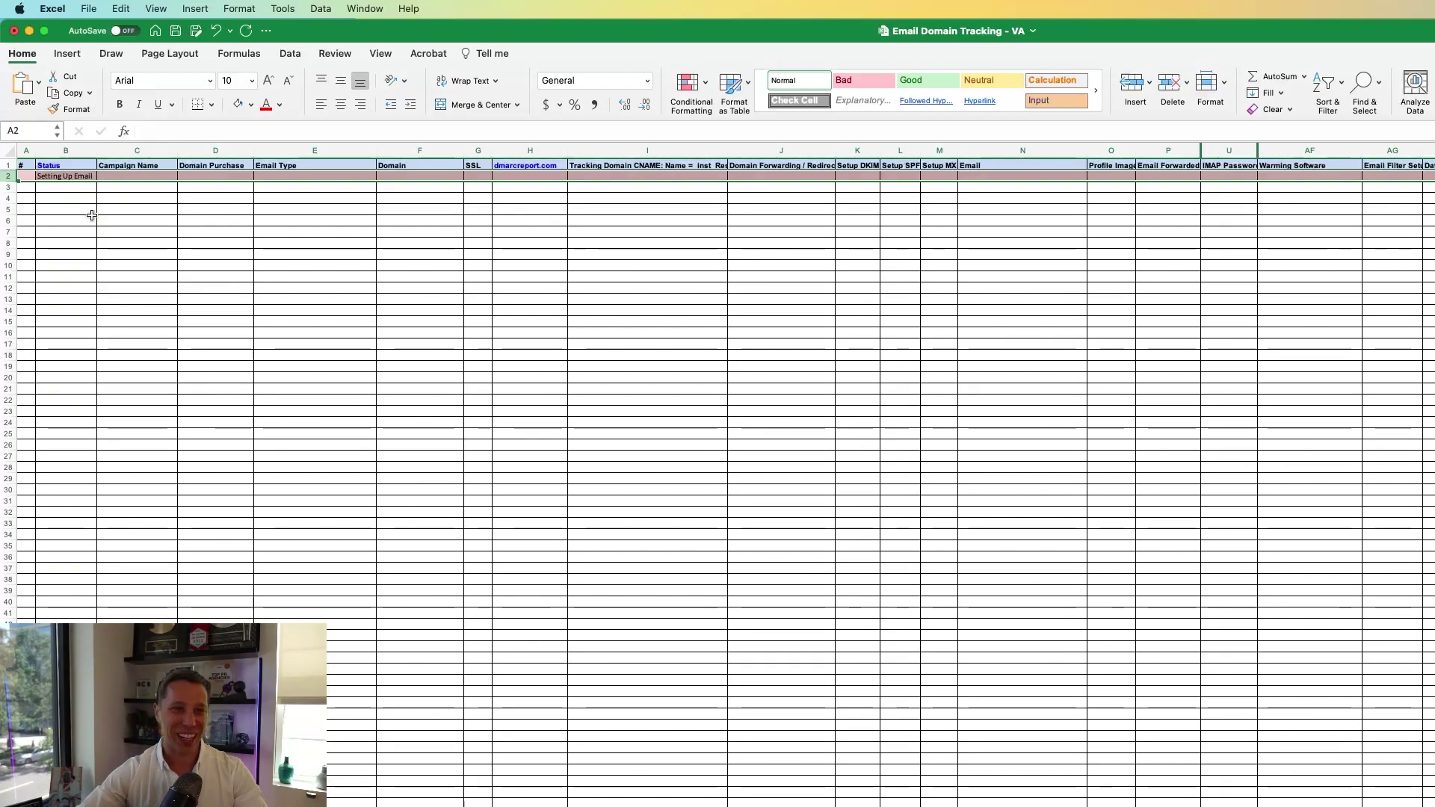
Step: Keep the first entry's status as Setting Up Email
left_click(54, 179)
left_click(102, 177)
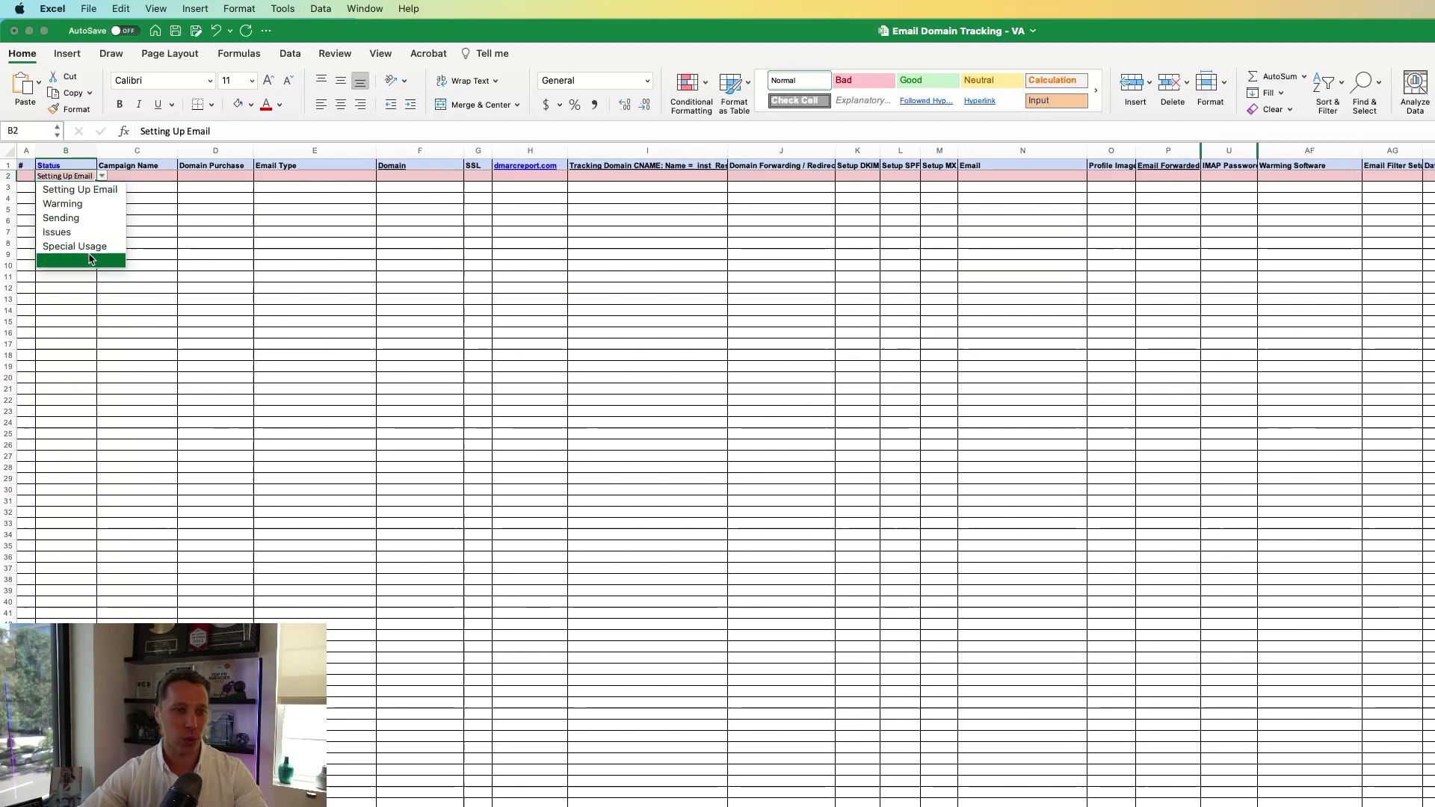
left_click(160, 205)
left_click(140, 171)
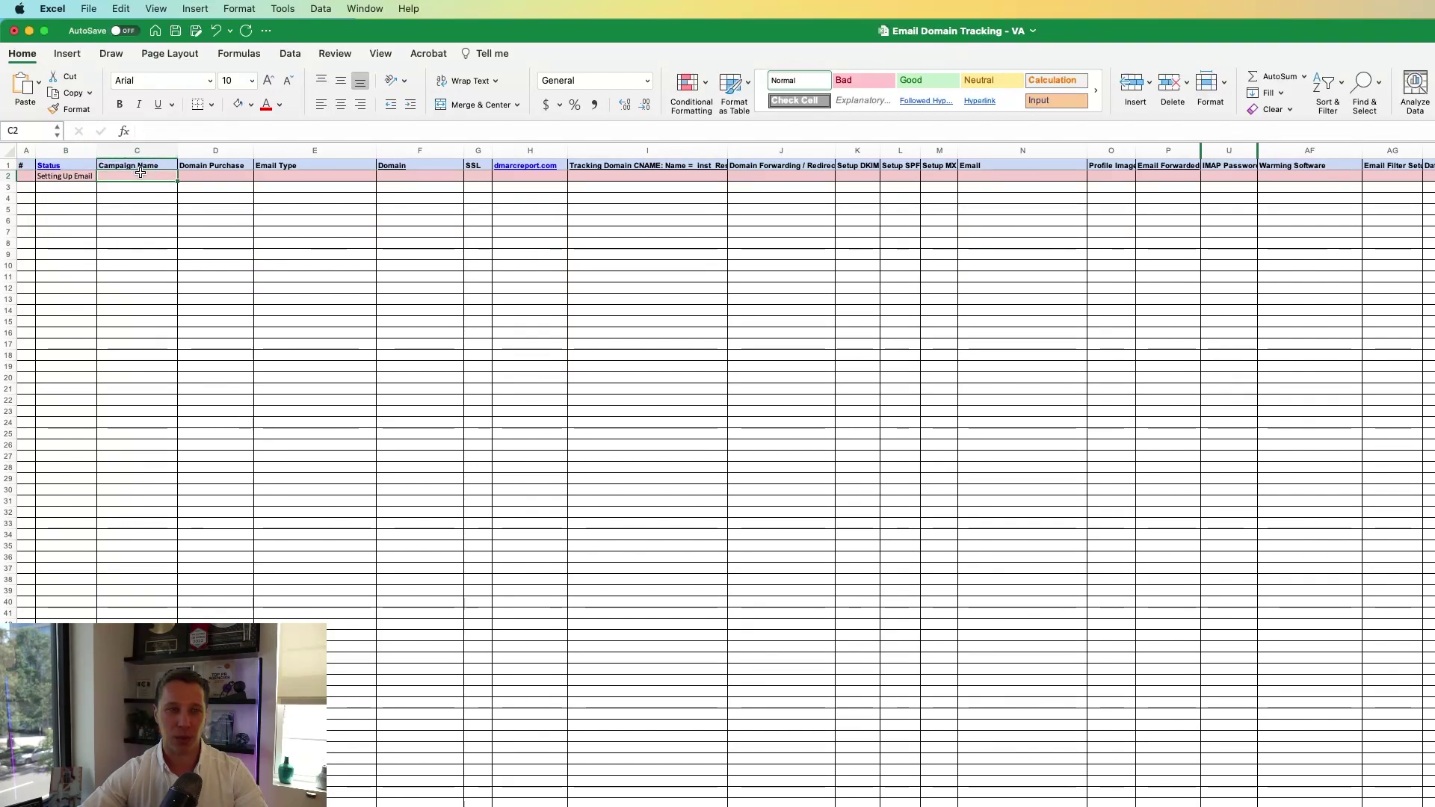
Step: Enter Google Domains in D2 and begin the email type 'Google Ad' in E2
left_click(213, 172)
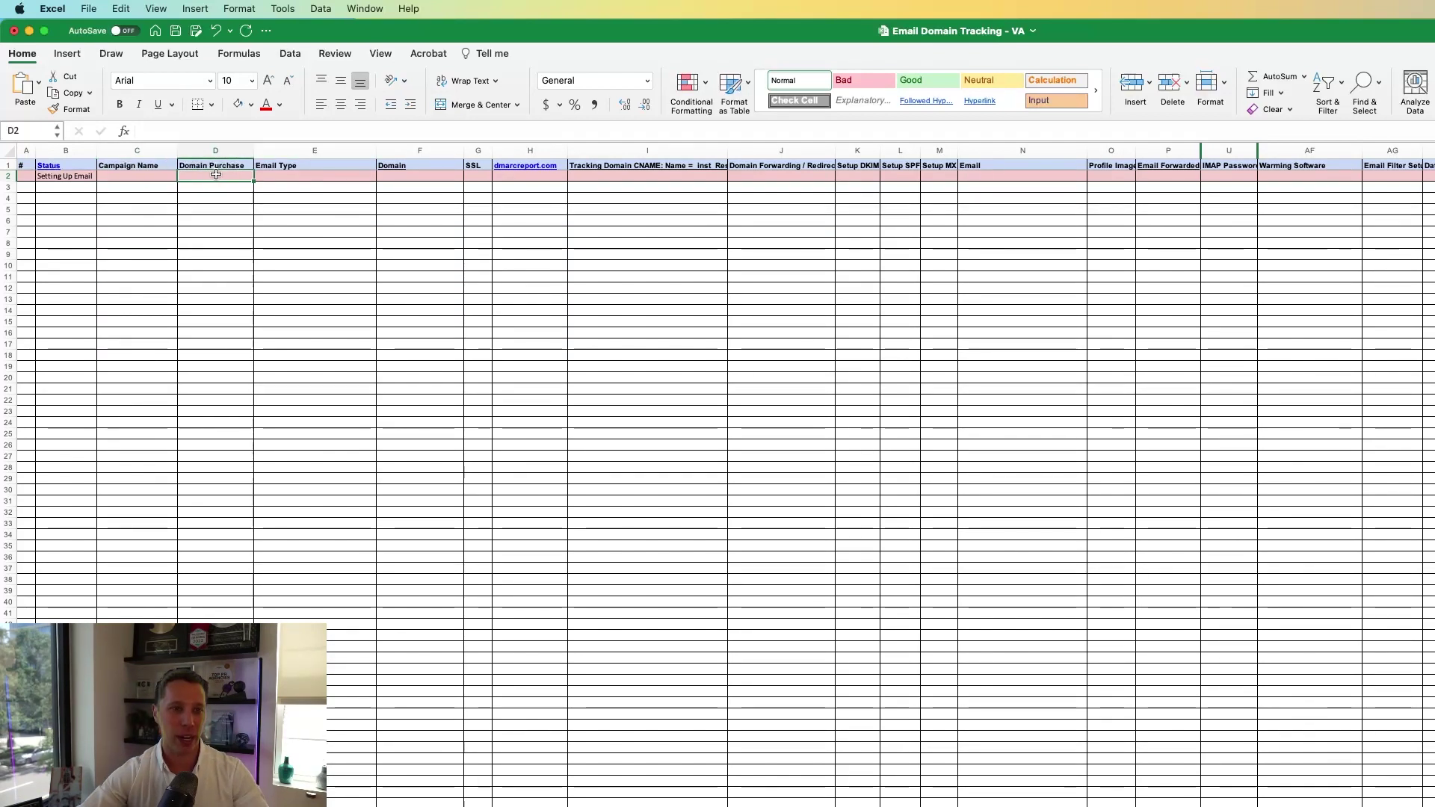
key("Tab")
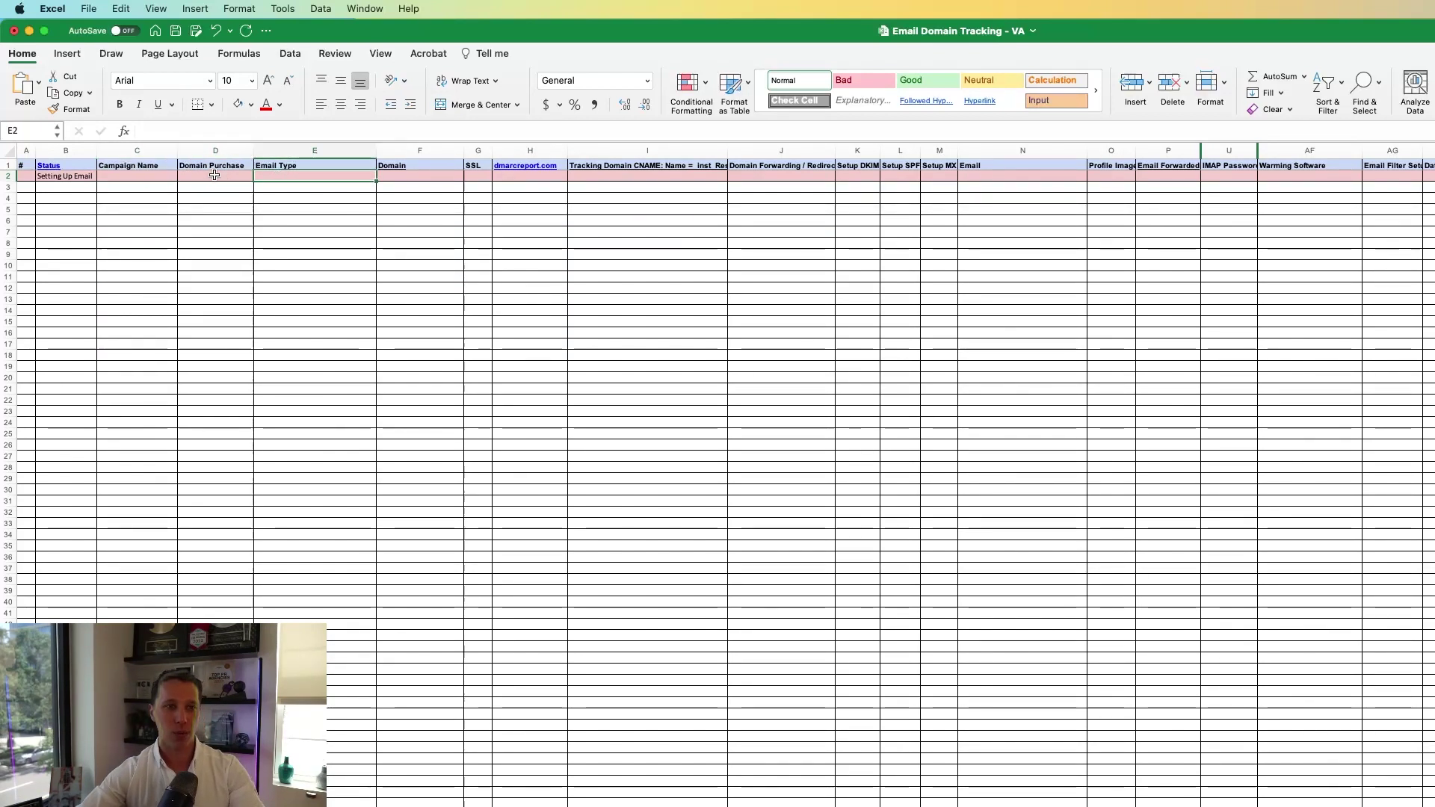
left_click(213, 174)
type("Go")
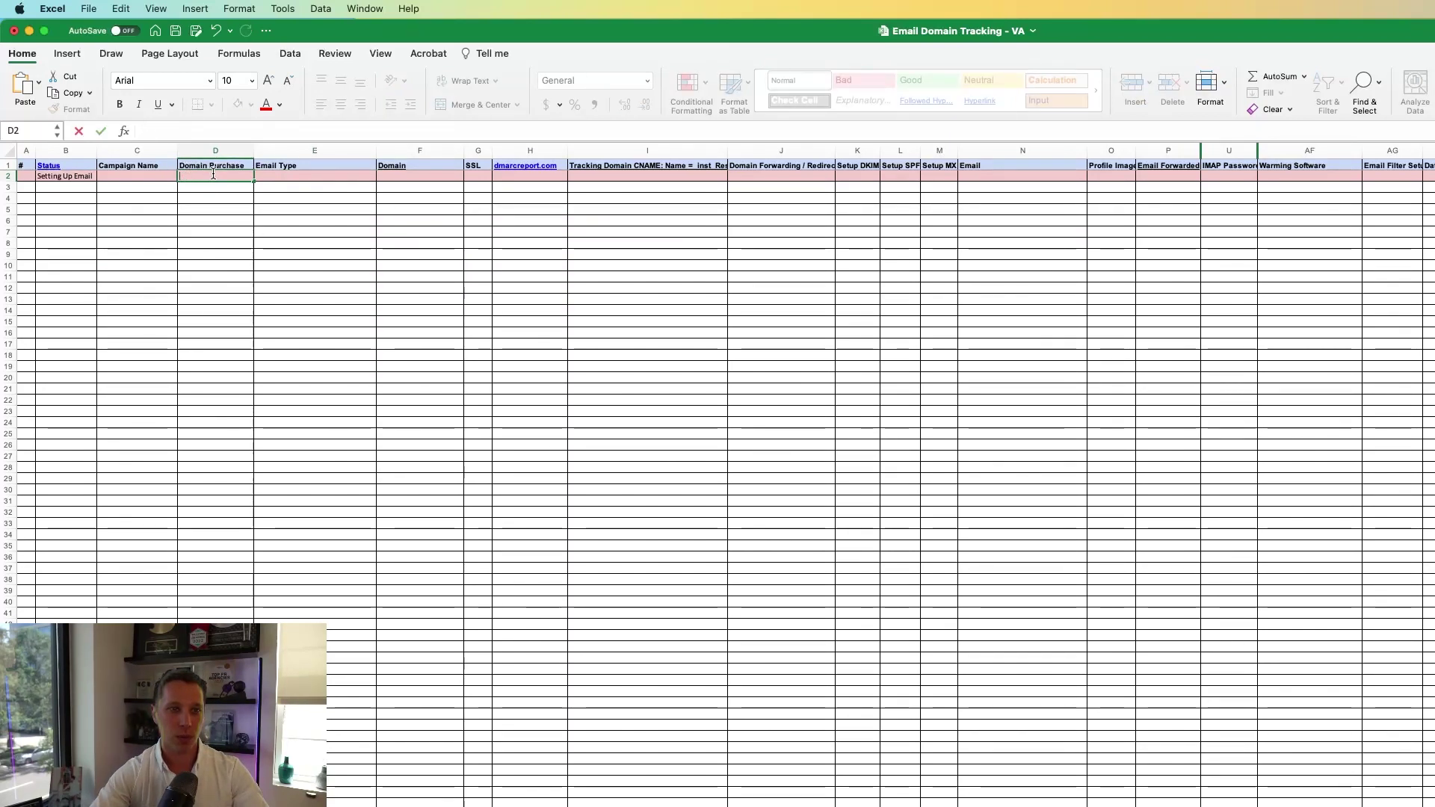
type("ogle Domains")
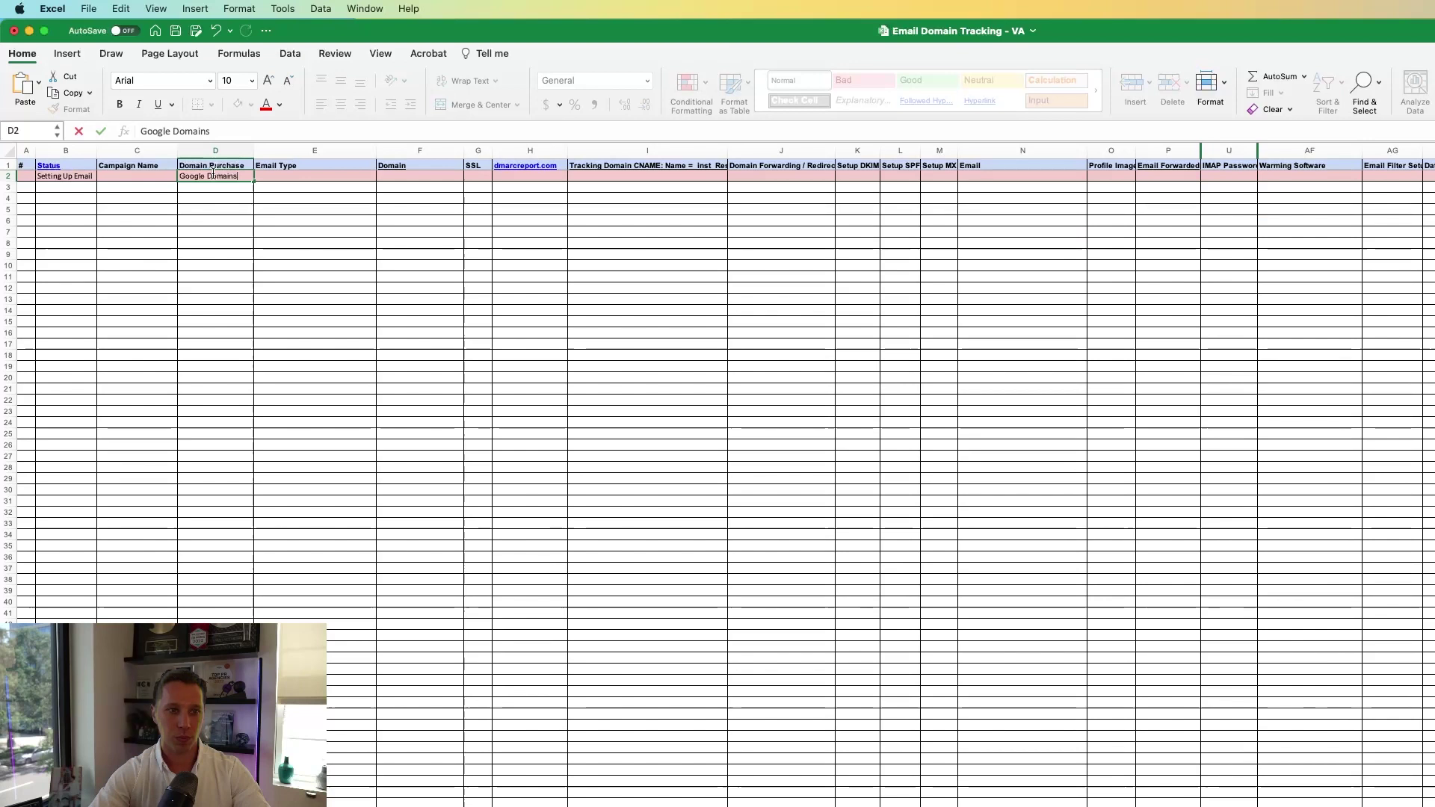
key("Tab")
type("Goog")
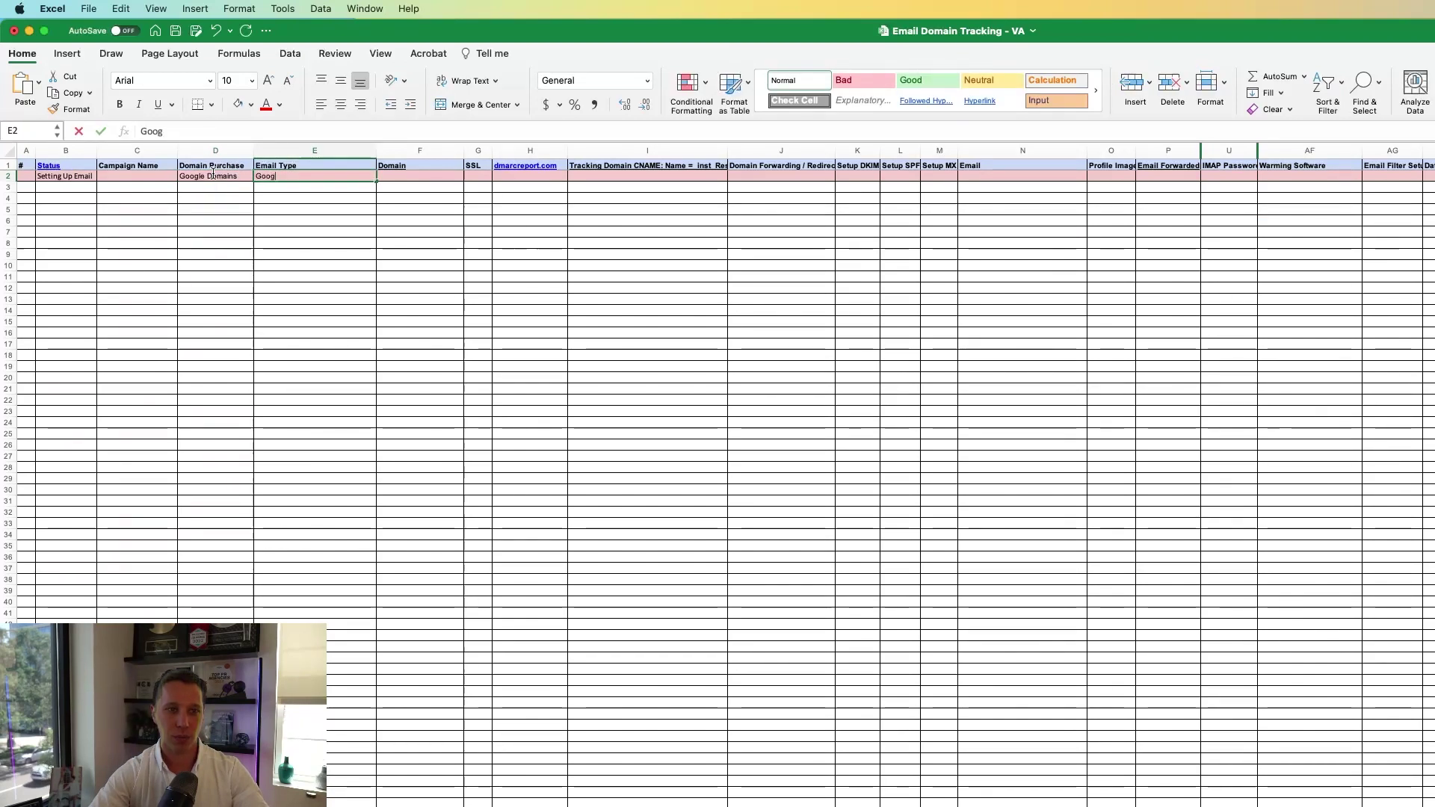
type("le Admain")
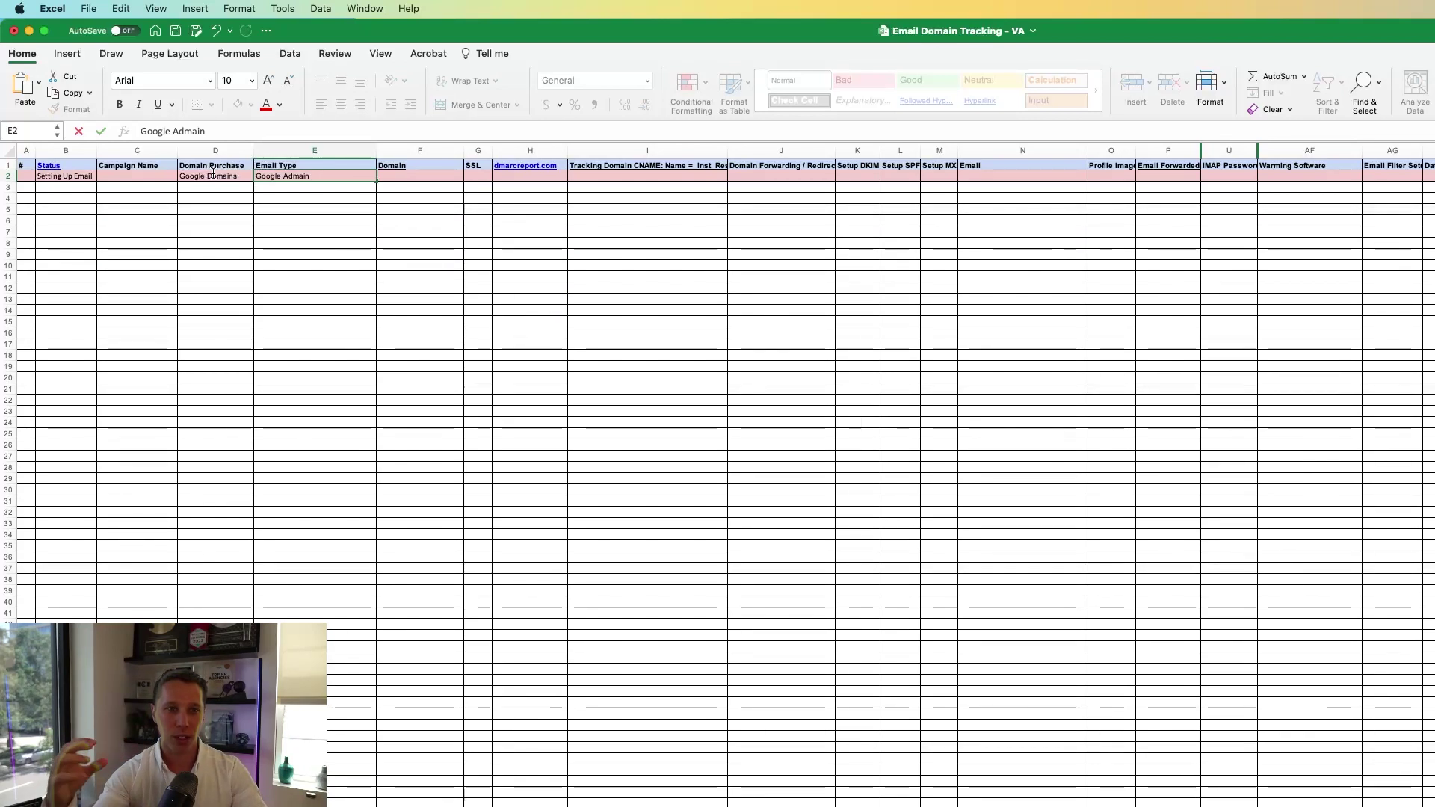
Step: Copy OTRatOtter.com from the domain list and switch to the browser
left_click(406, 177)
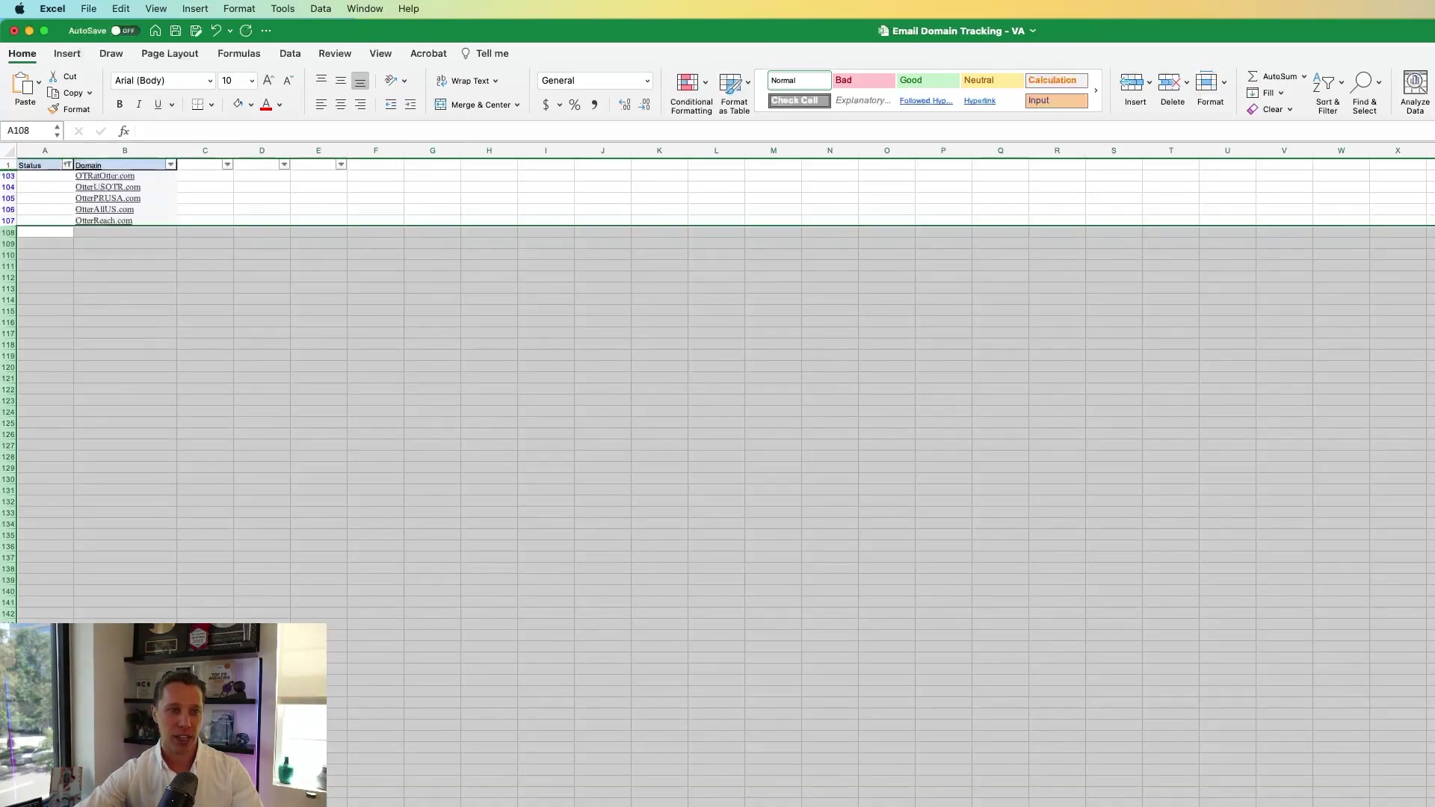
left_click(143, 174)
key("super+c")
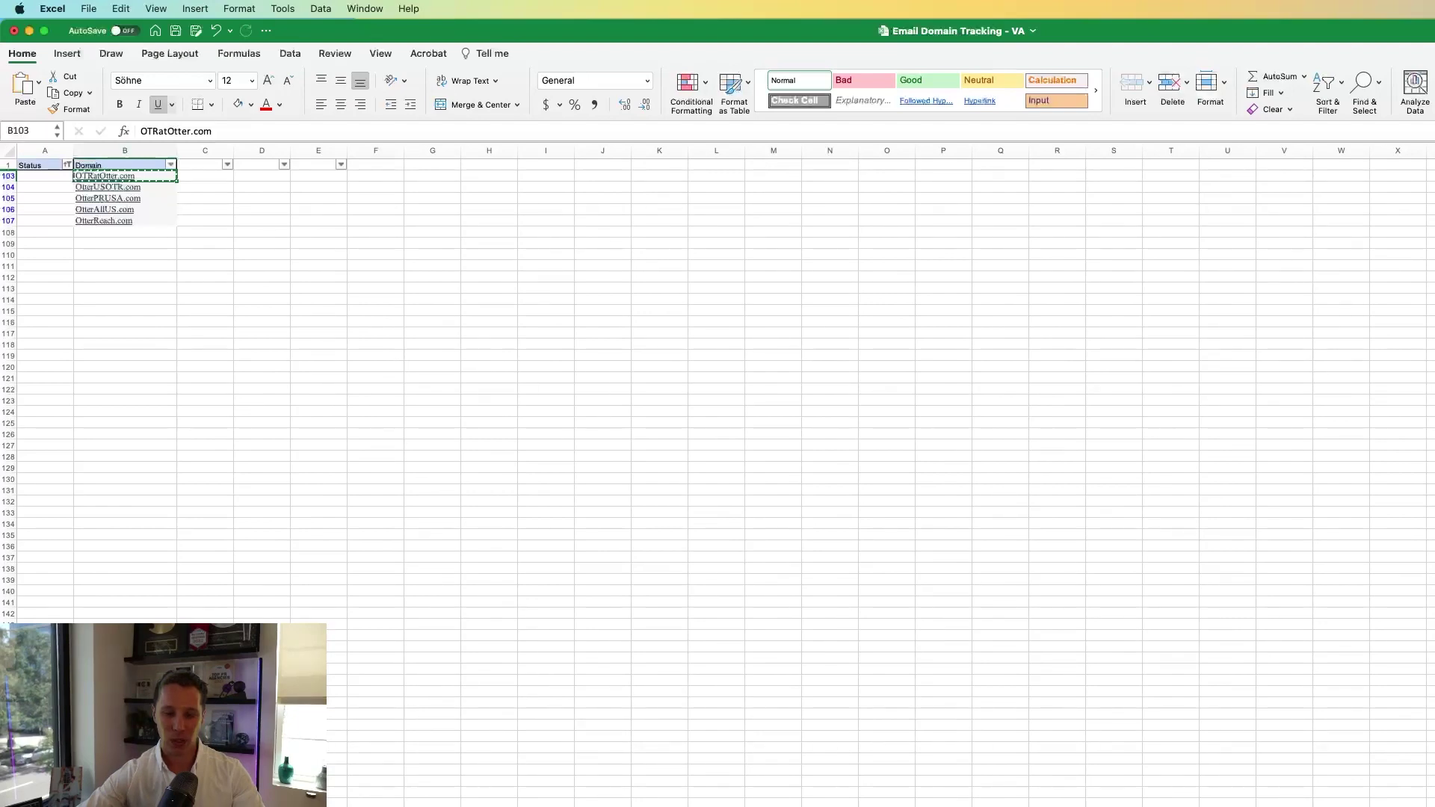
key("super+Tab")
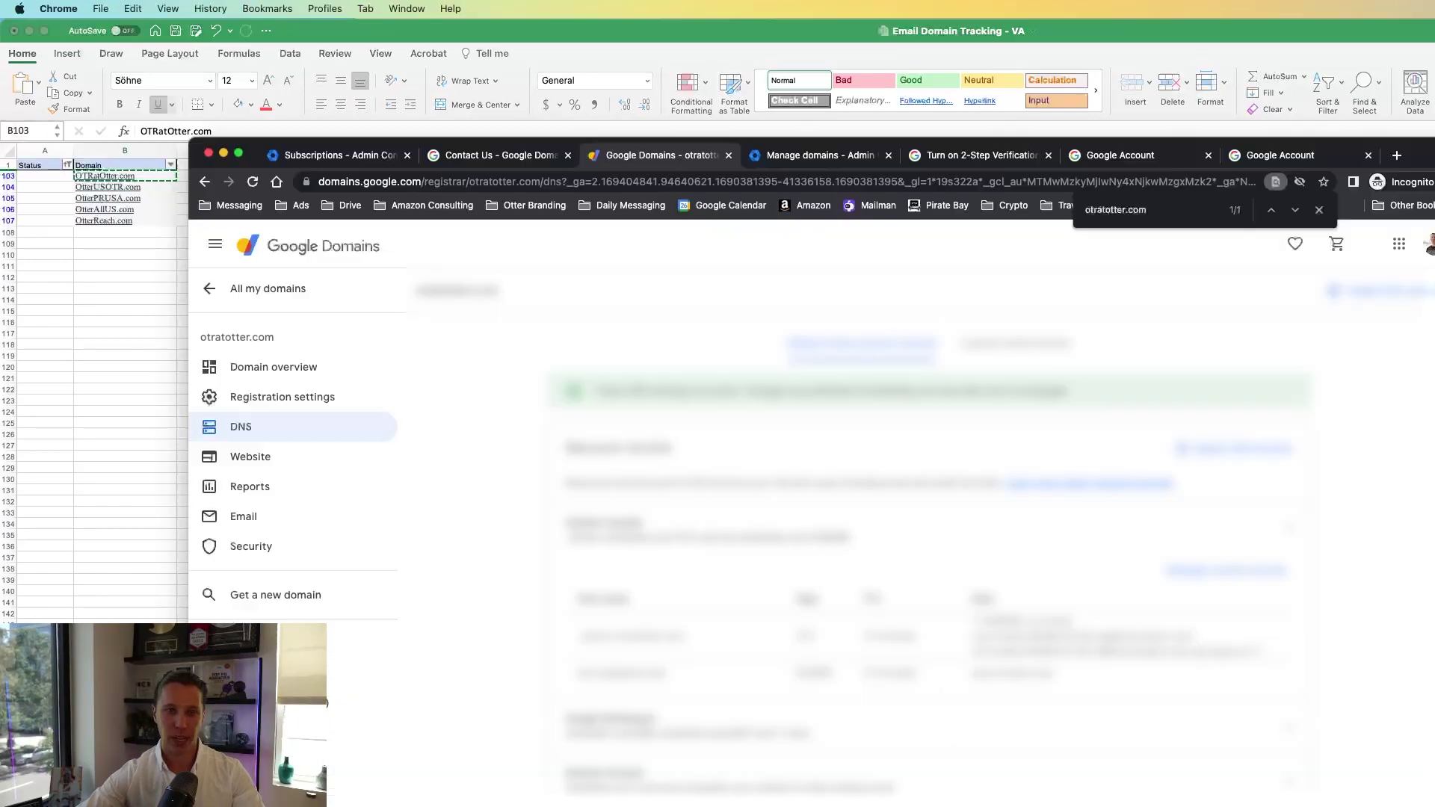
Step: Search Google Domains for the pasted OTRatOtter.com to confirm it is already owned
left_click(282, 367)
scroll(521, 584, "down", 5)
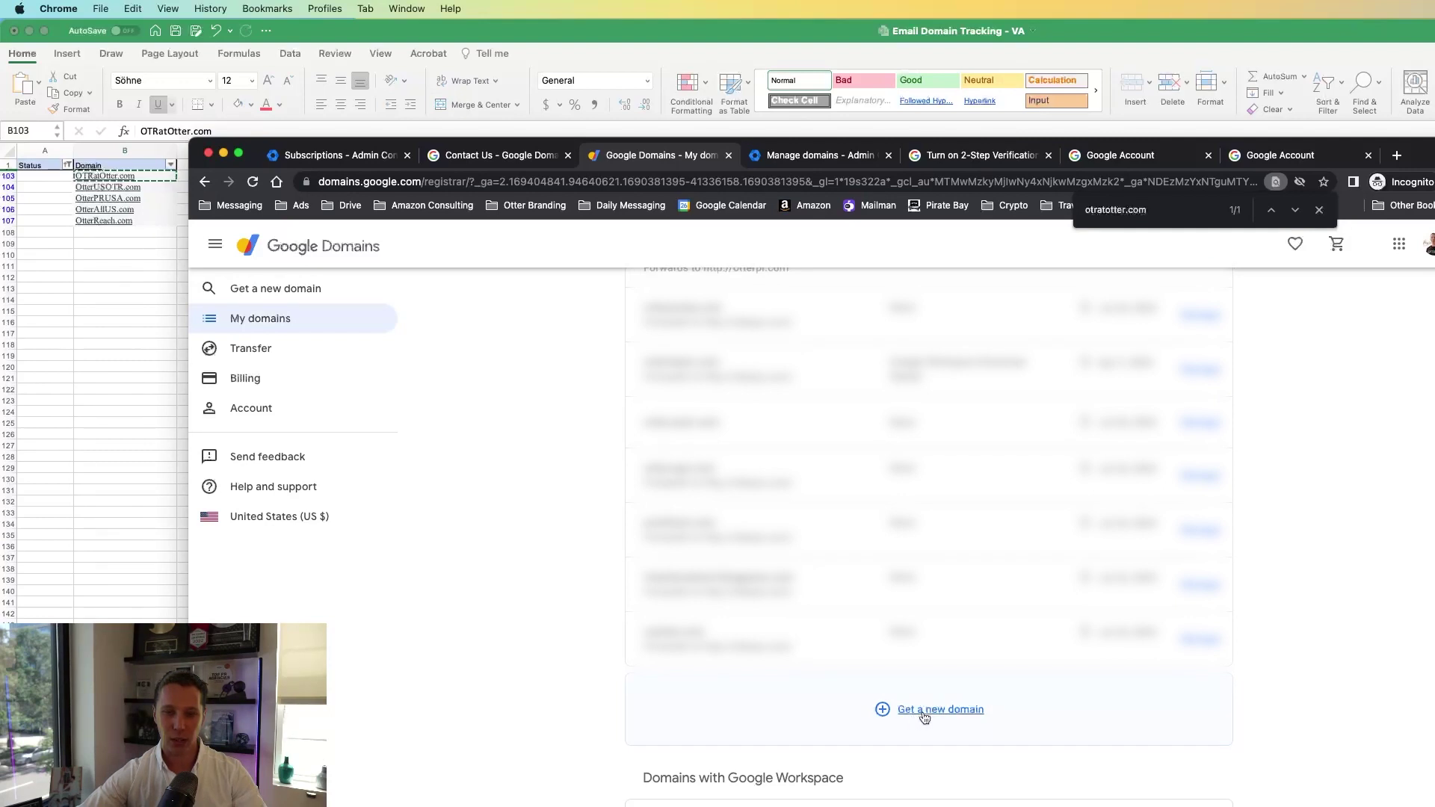
left_click(924, 717)
key("super+v")
key("Return")
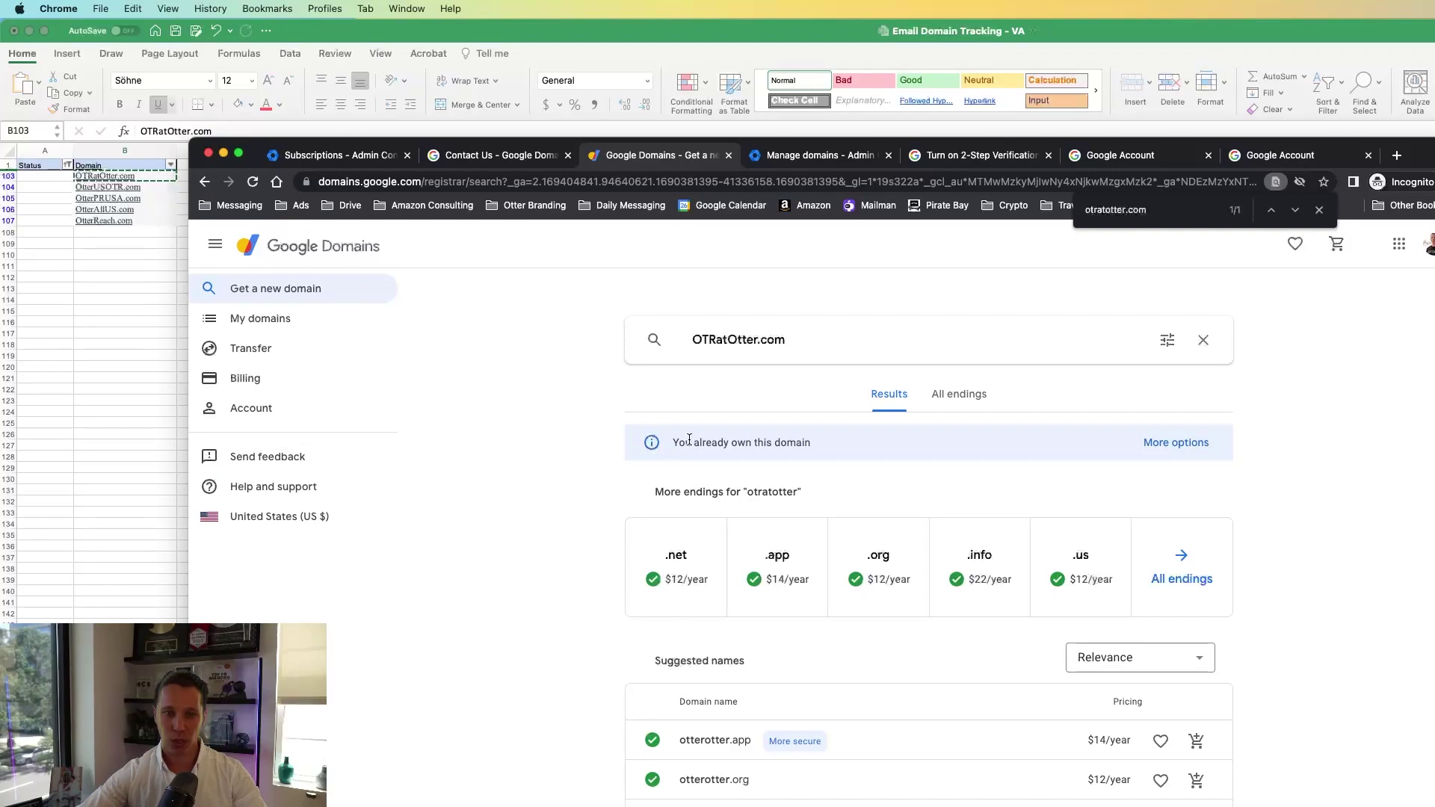
Step: Copy the next domain from the sheet and add otterallus.com ($12/year) to the cart
left_click(56, 186)
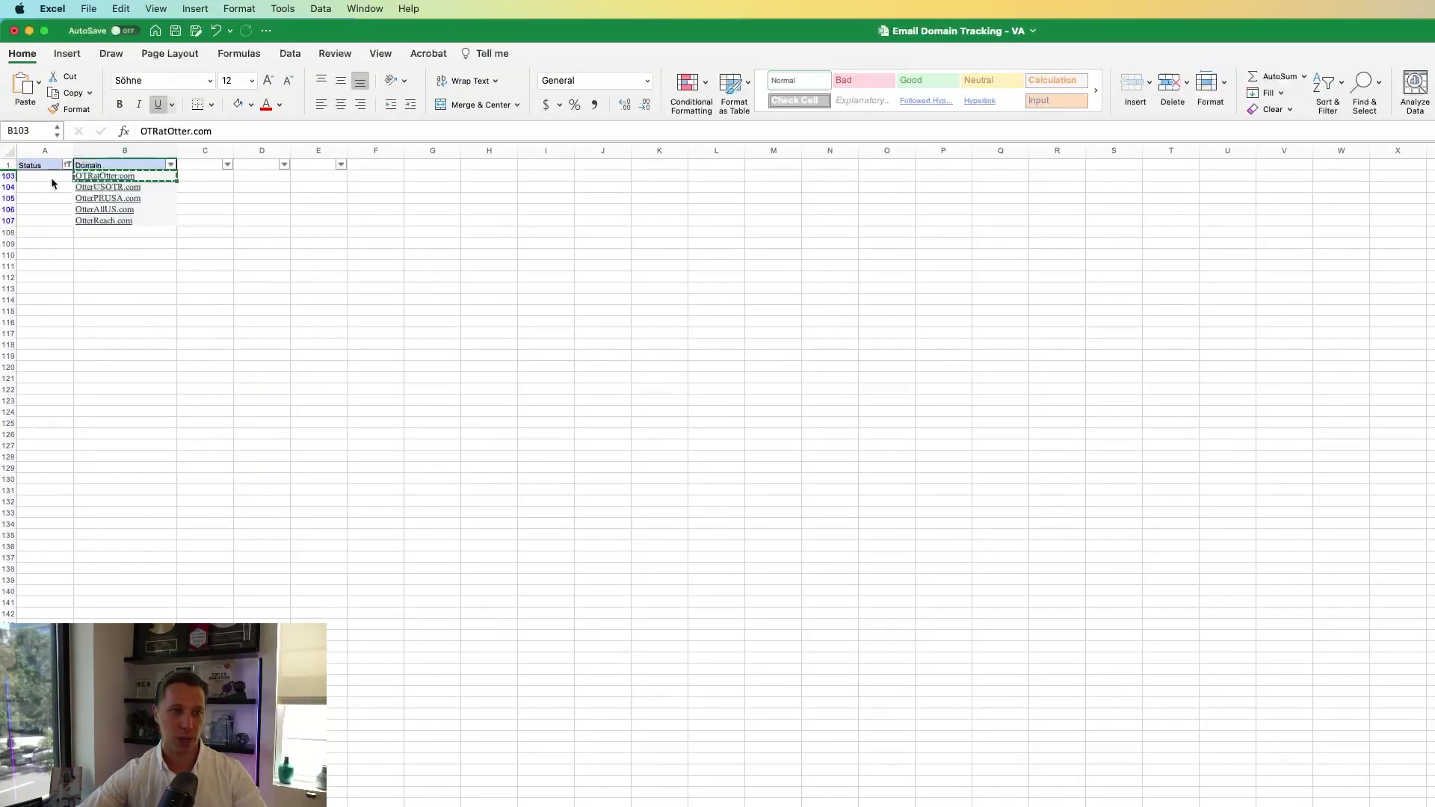
left_click(53, 175)
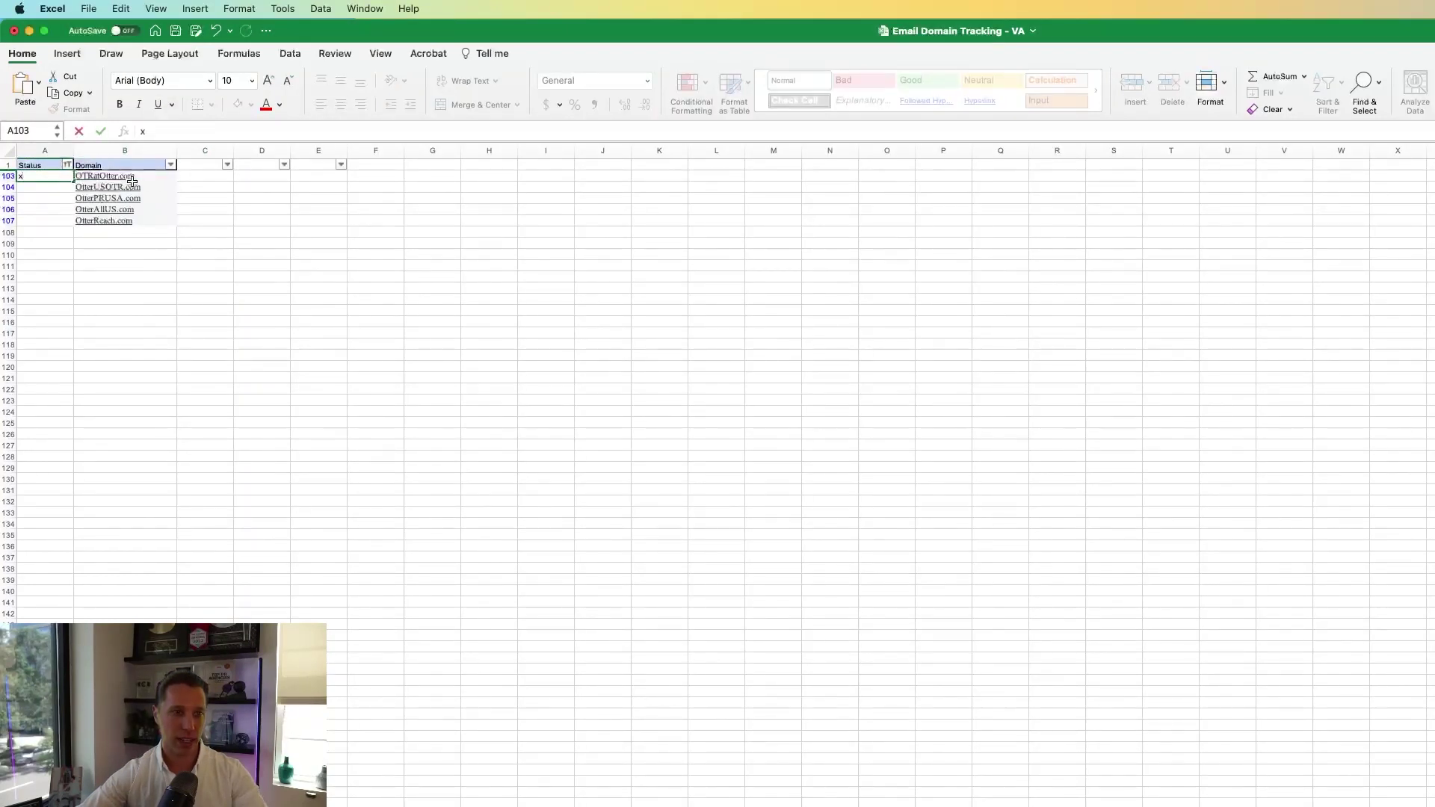
key("super+c")
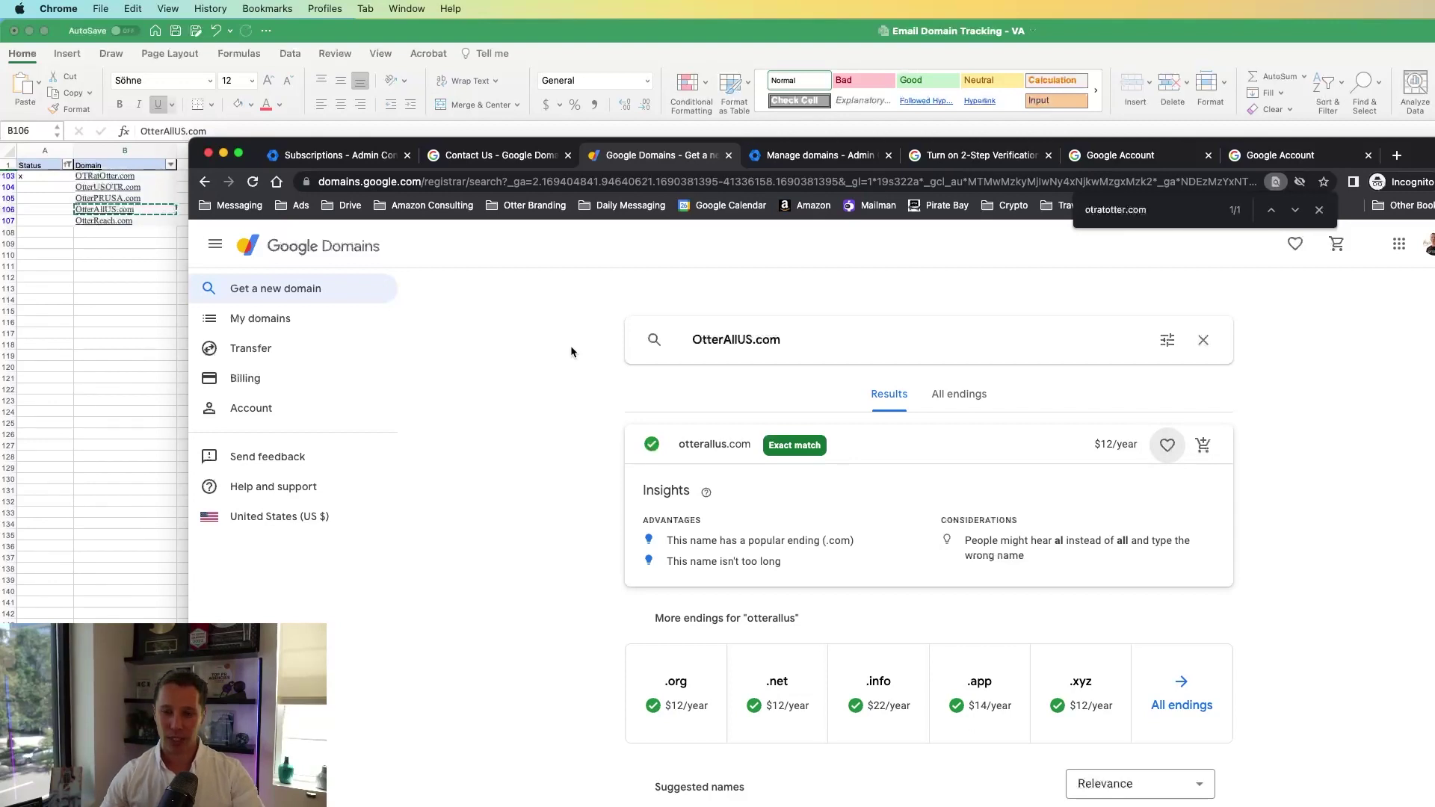
left_click(1205, 449)
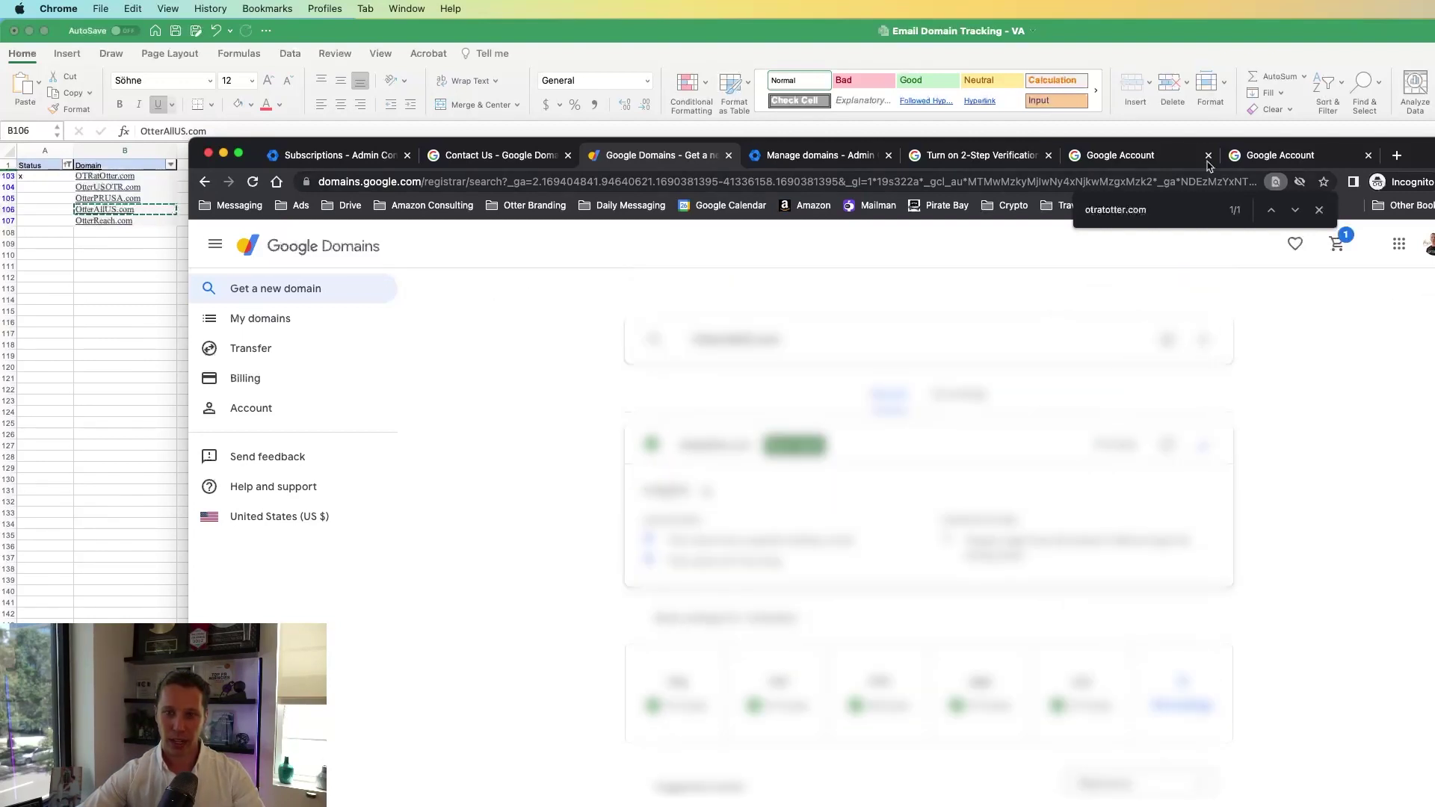
left_click_drag(1208, 165, 1053, 137)
left_click(1165, 180)
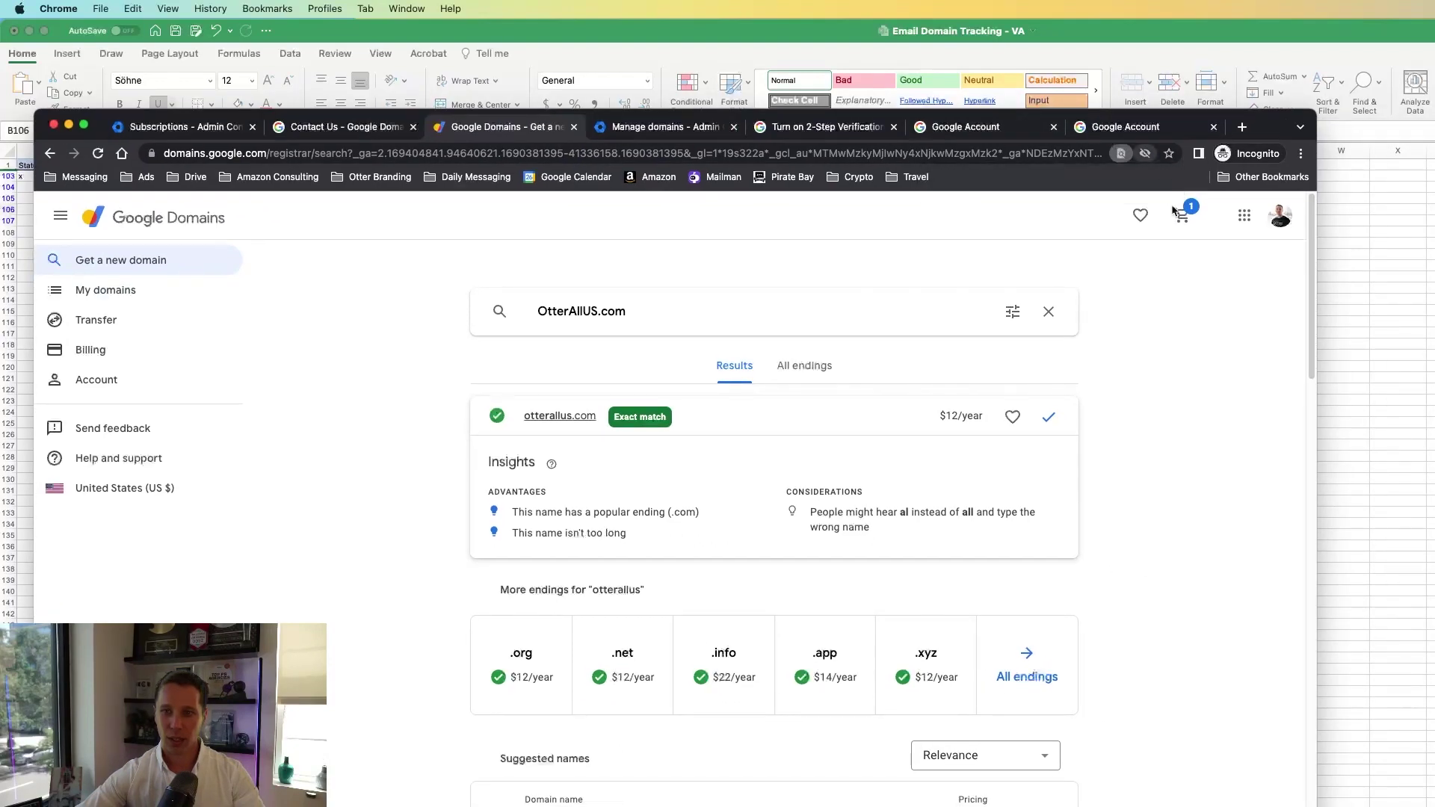
Step: Check out otterallus.com at $12/year without adding the Google Workspace plan
left_click(1174, 212)
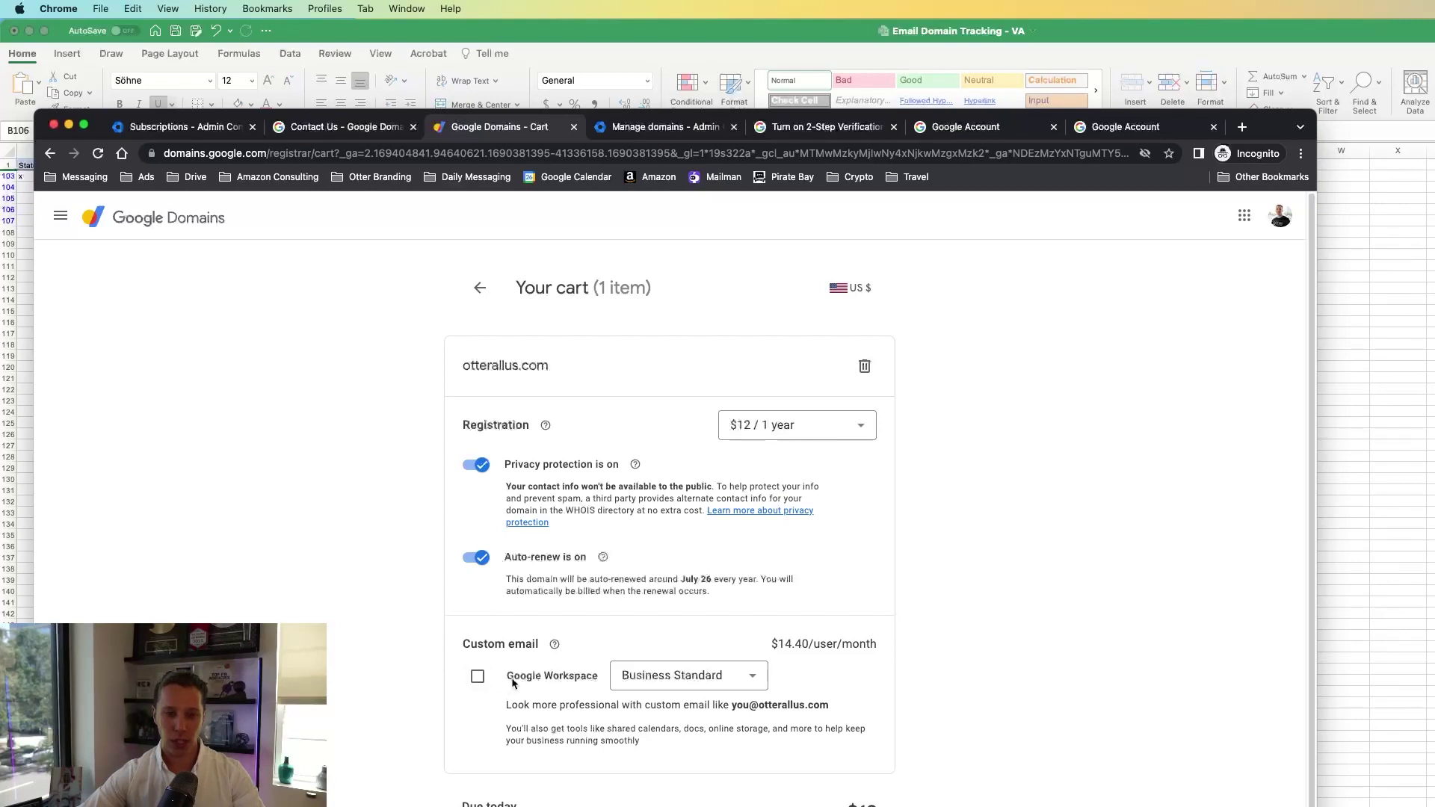
left_click_drag(513, 682, 585, 681)
left_click(640, 675)
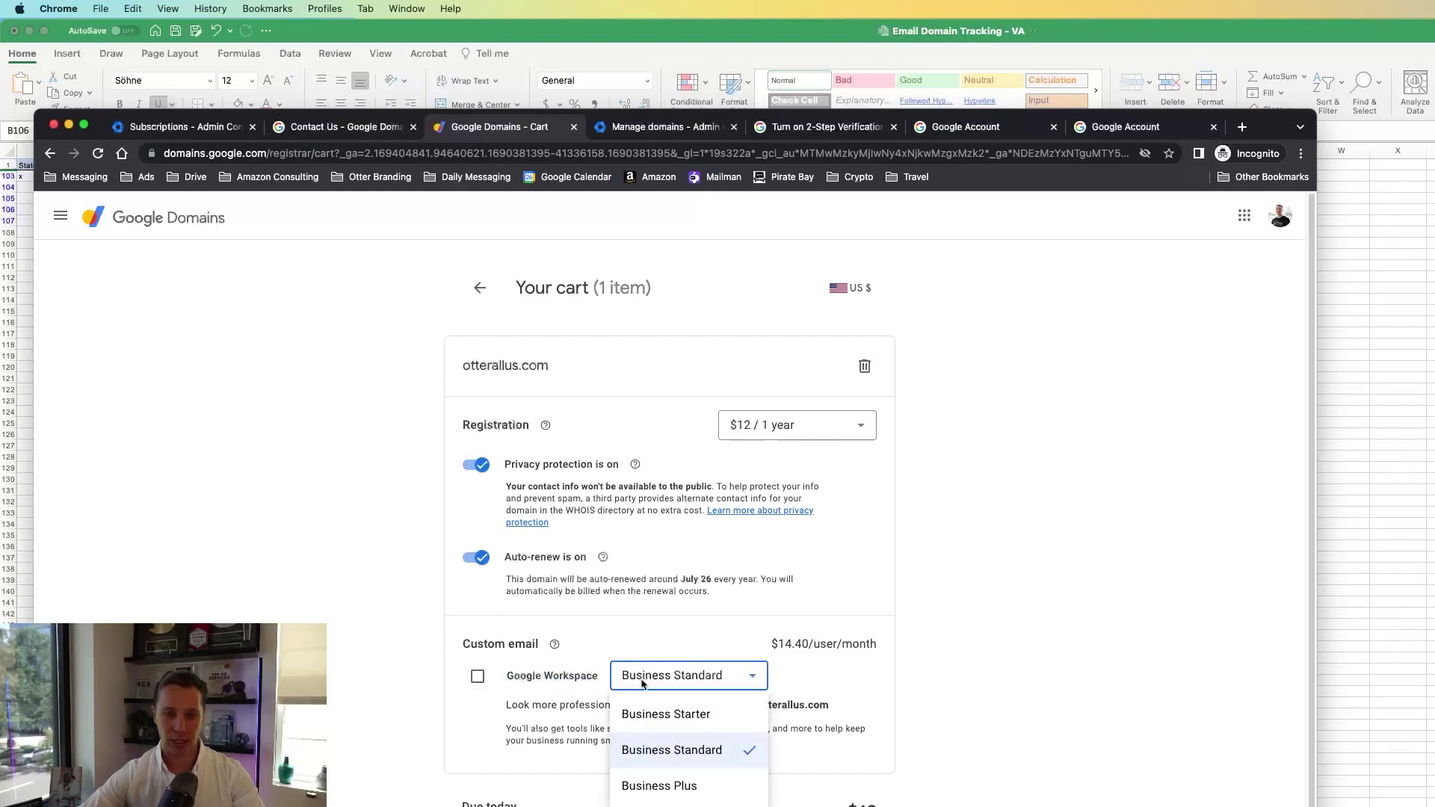
left_click(562, 682)
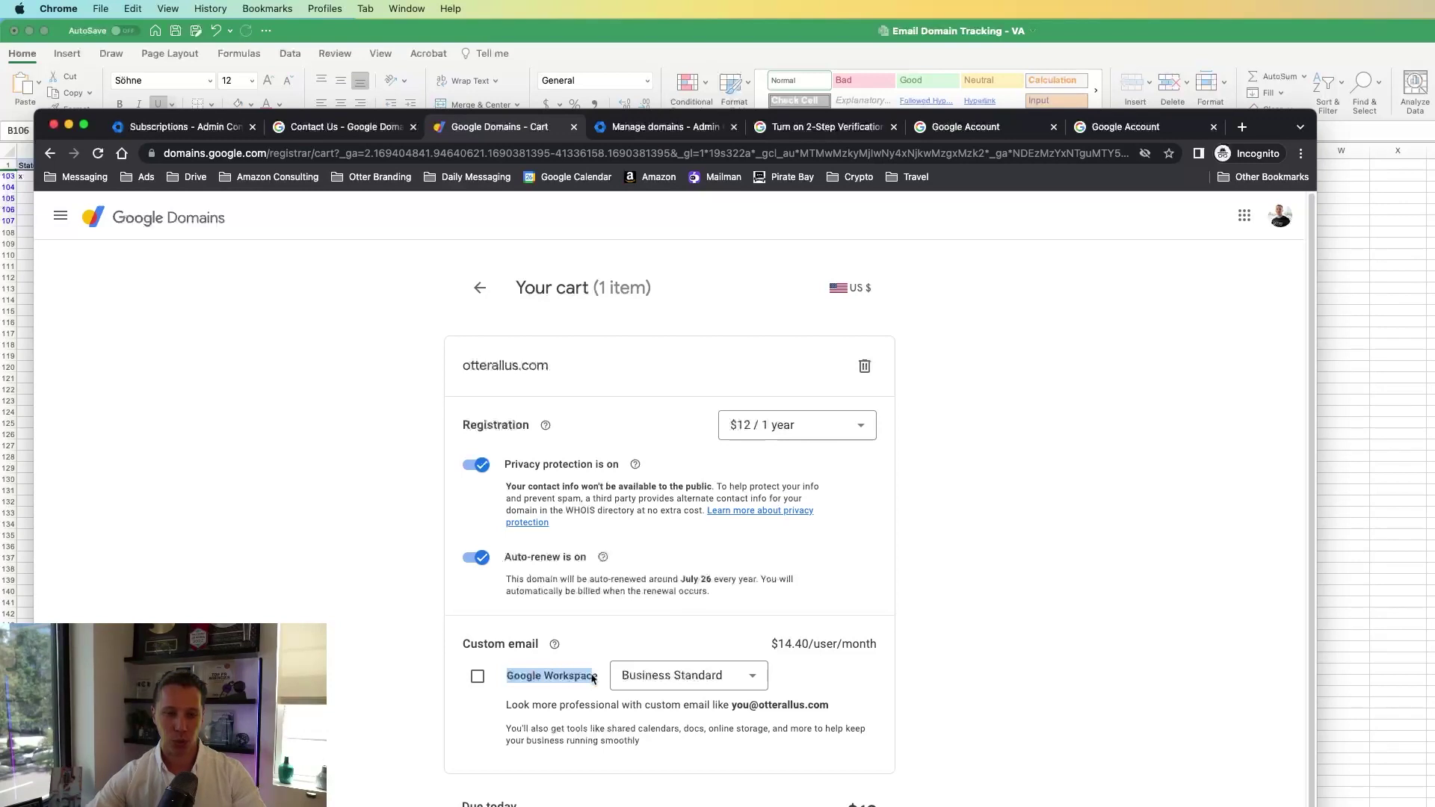
scroll(671, 744, "down", 1)
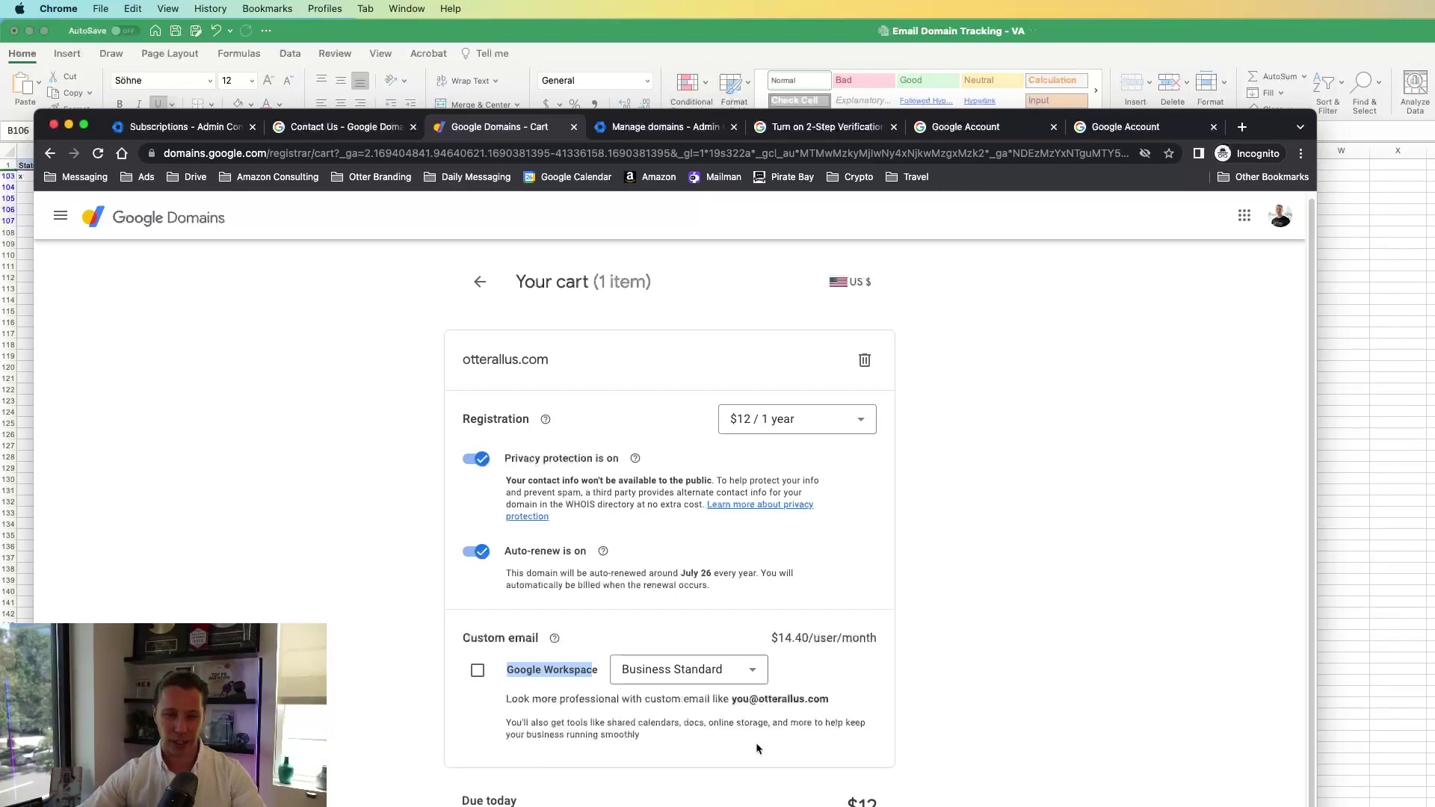
scroll(845, 618, "down", 2)
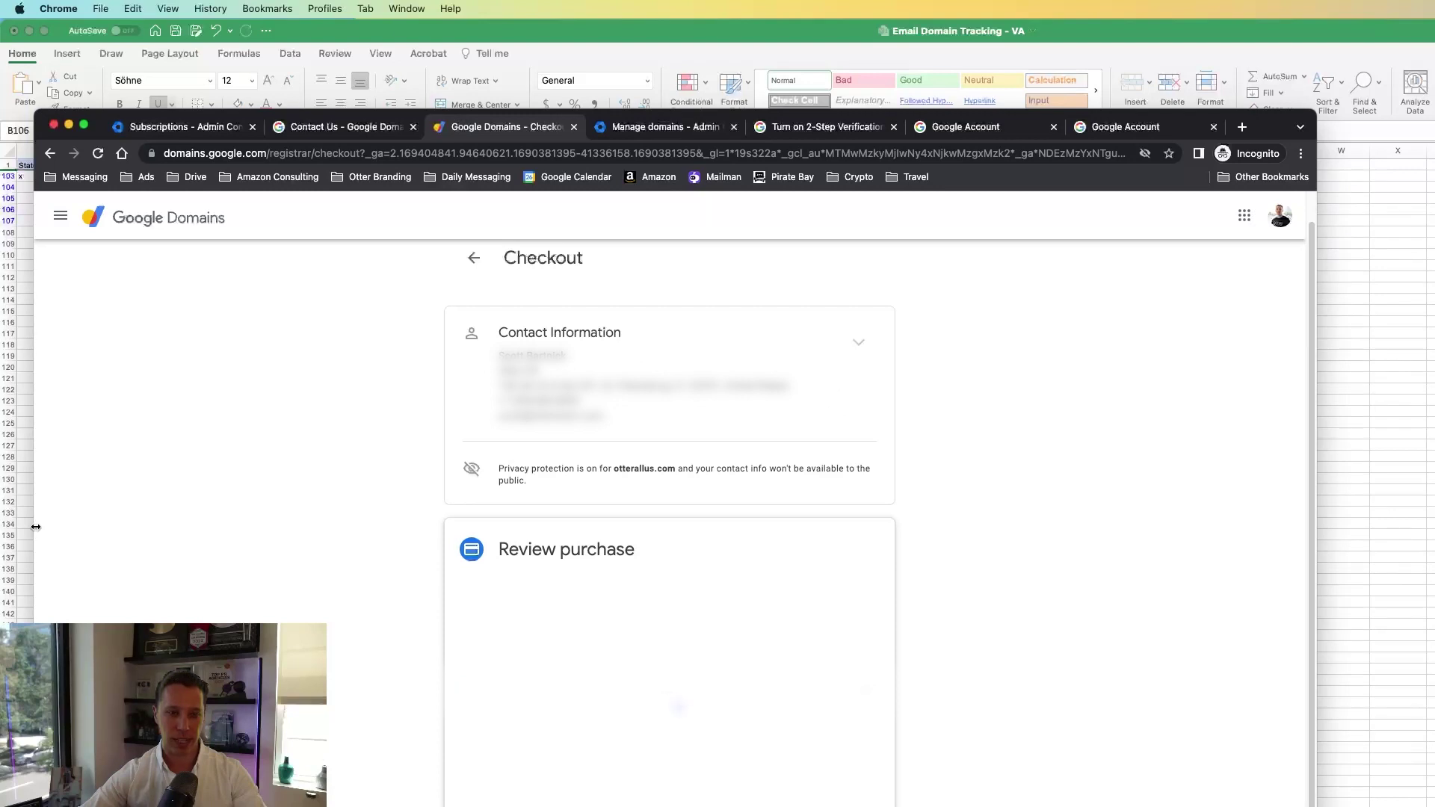
left_click_drag(614, 115, 1338, 38)
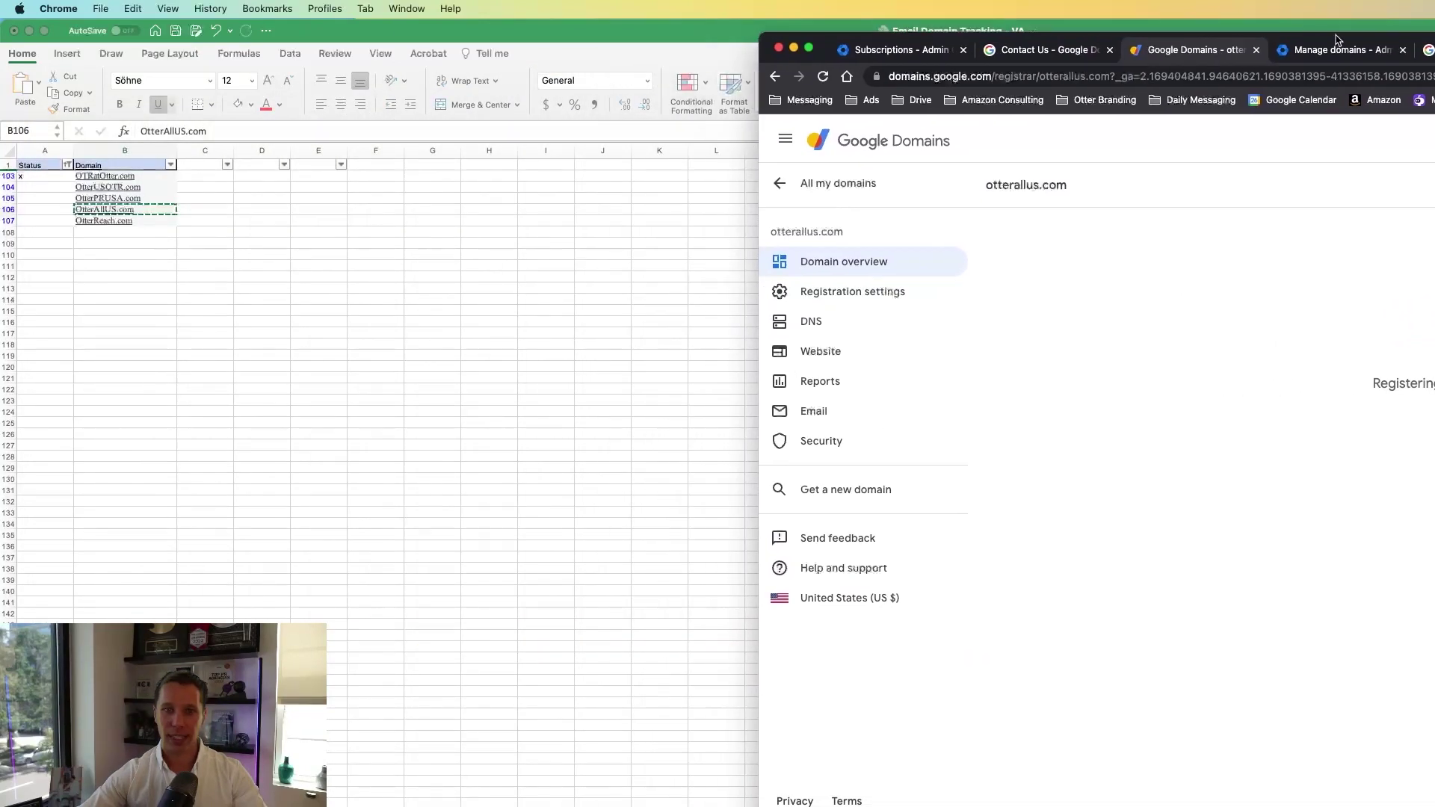
Step: Paste OtterAllUS.com into Domain cell F2 and mark SSL with x in G2
left_click(379, 36)
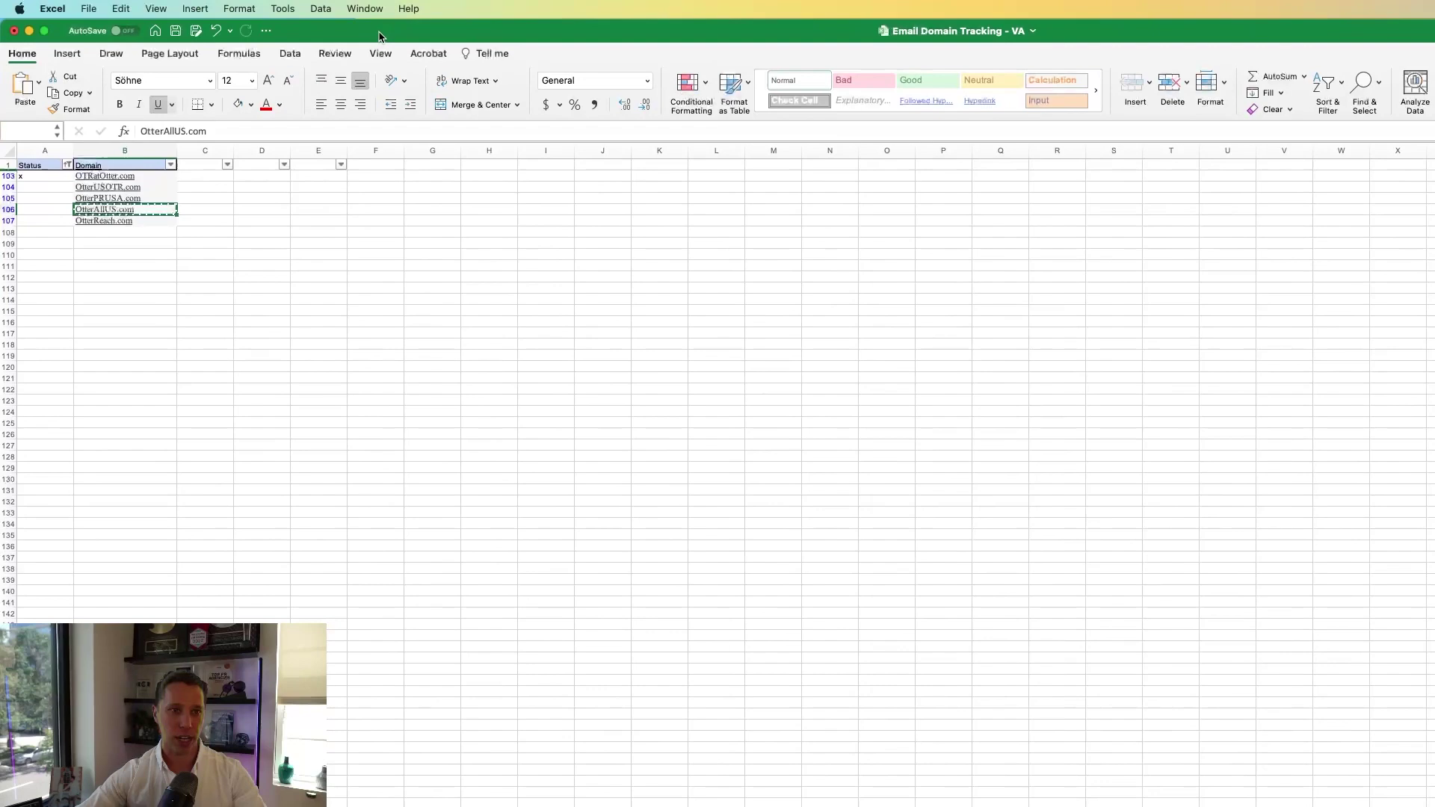
double_click(379, 36)
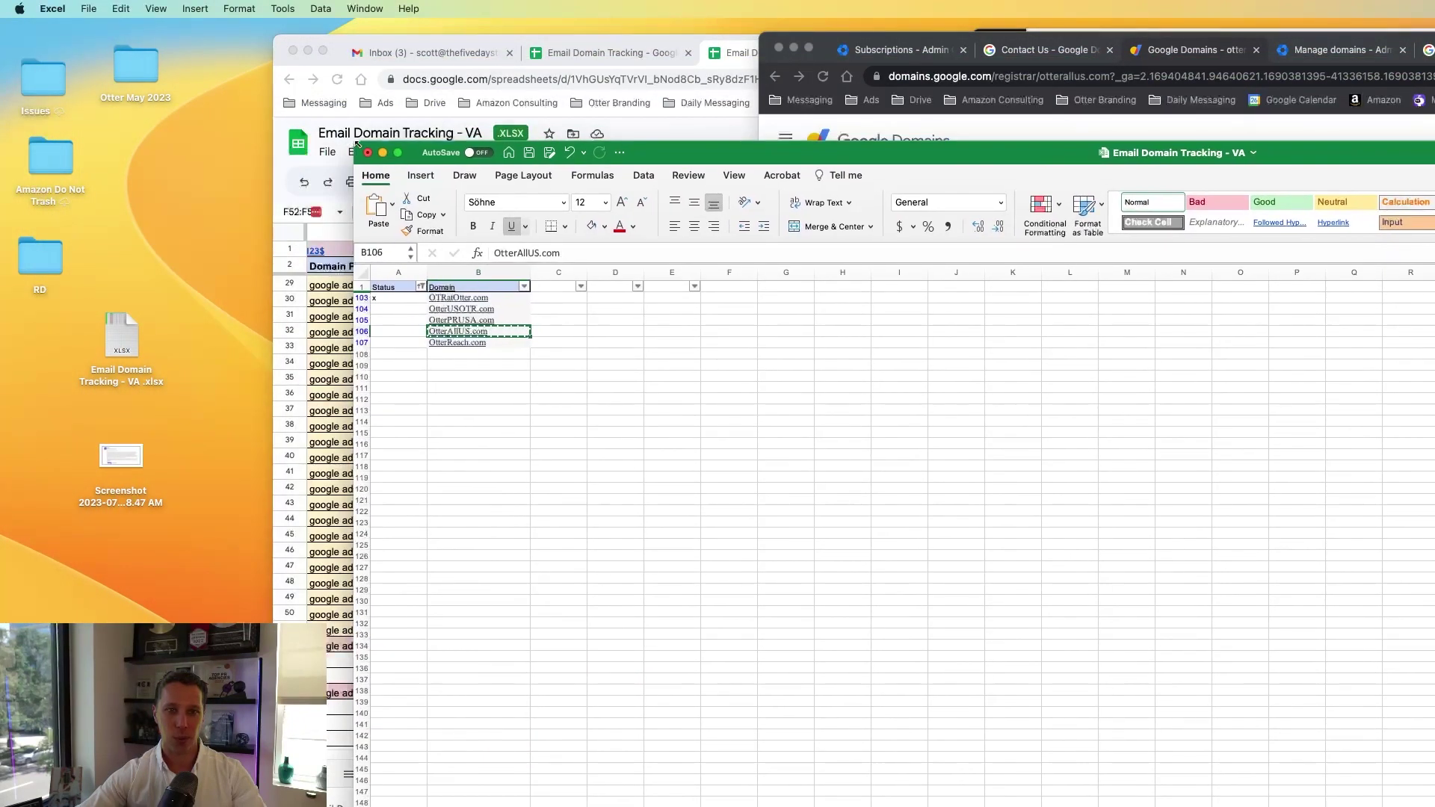
left_click_drag(909, 152, 557, 109)
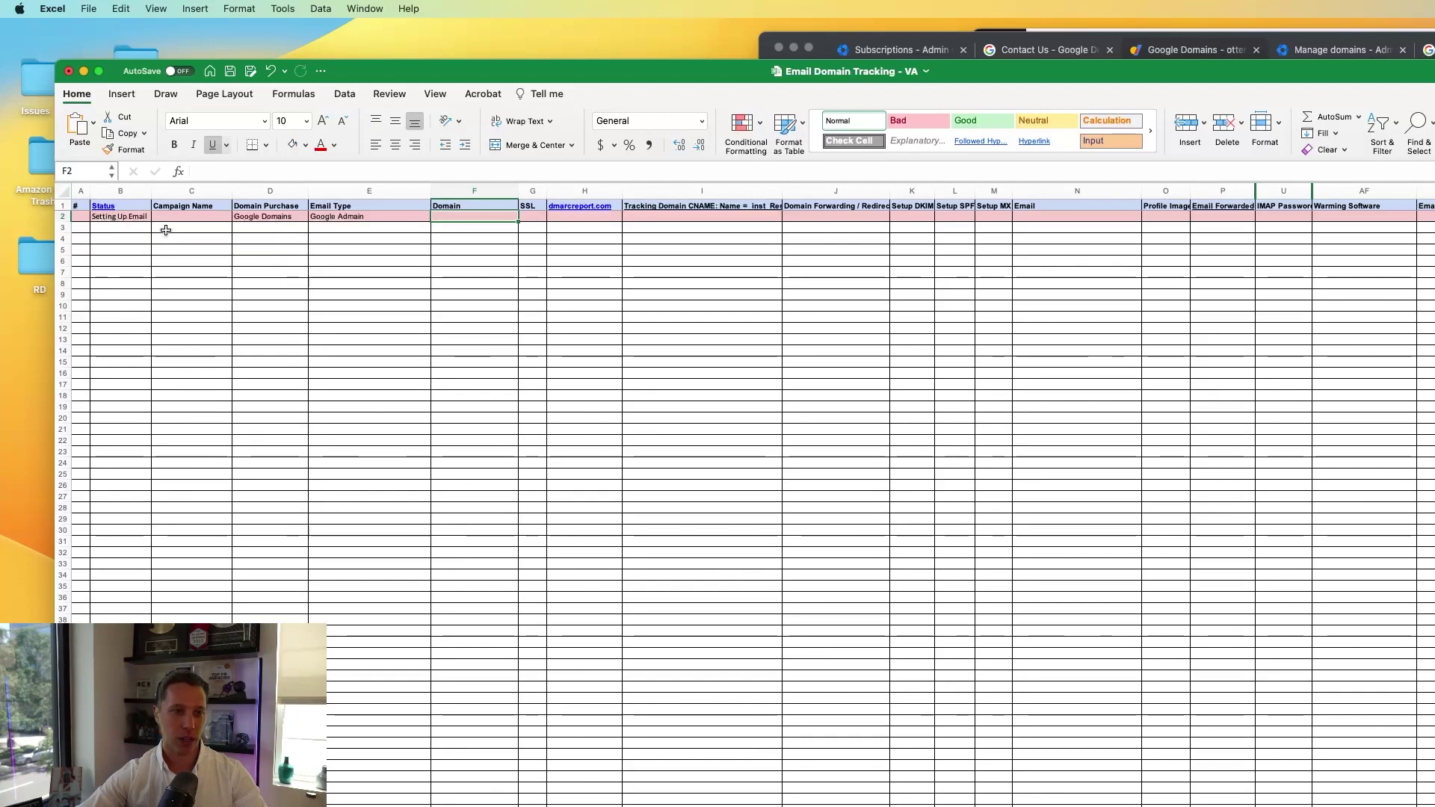
double_click(456, 219)
type("OtterAllUS.com")
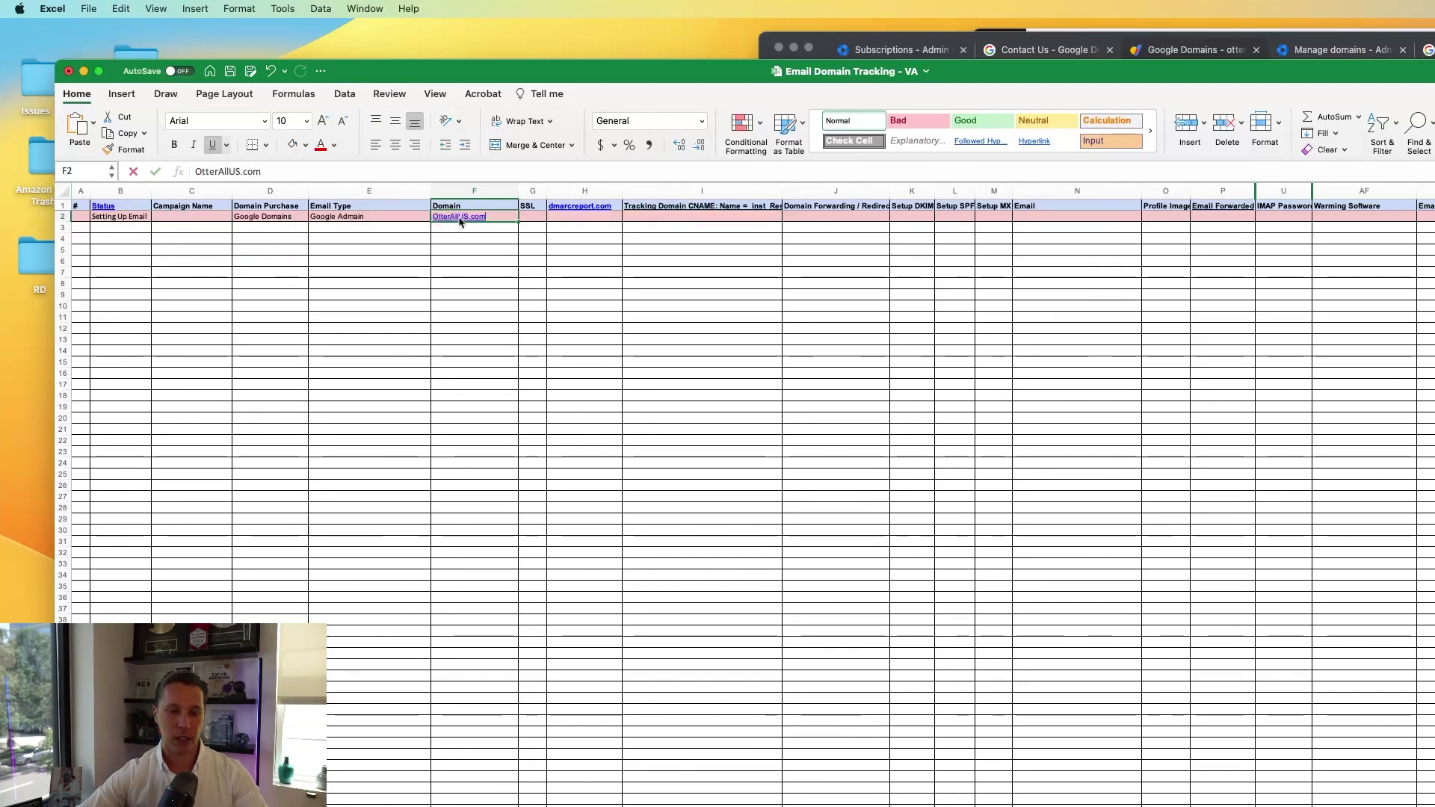
left_click(530, 216)
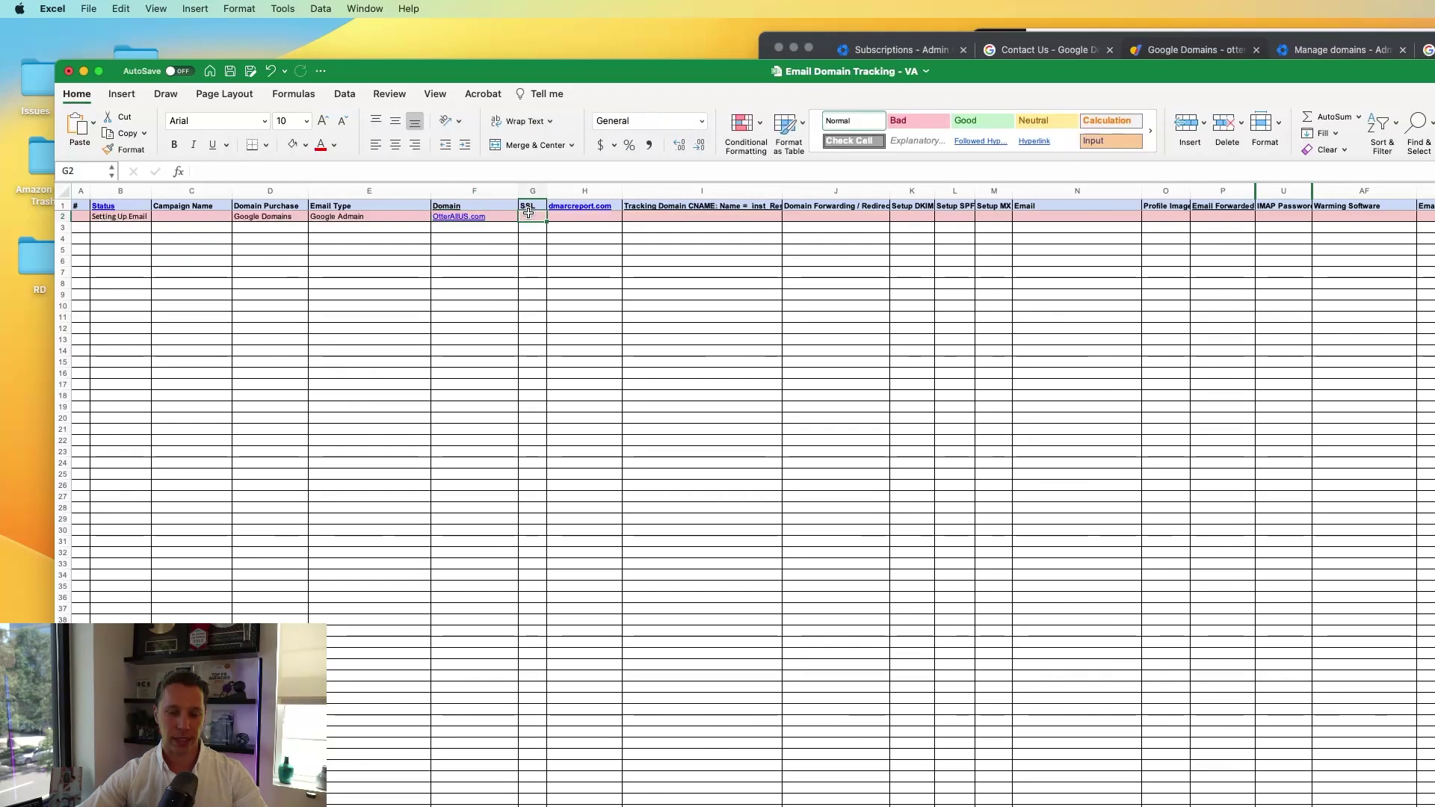
type("x")
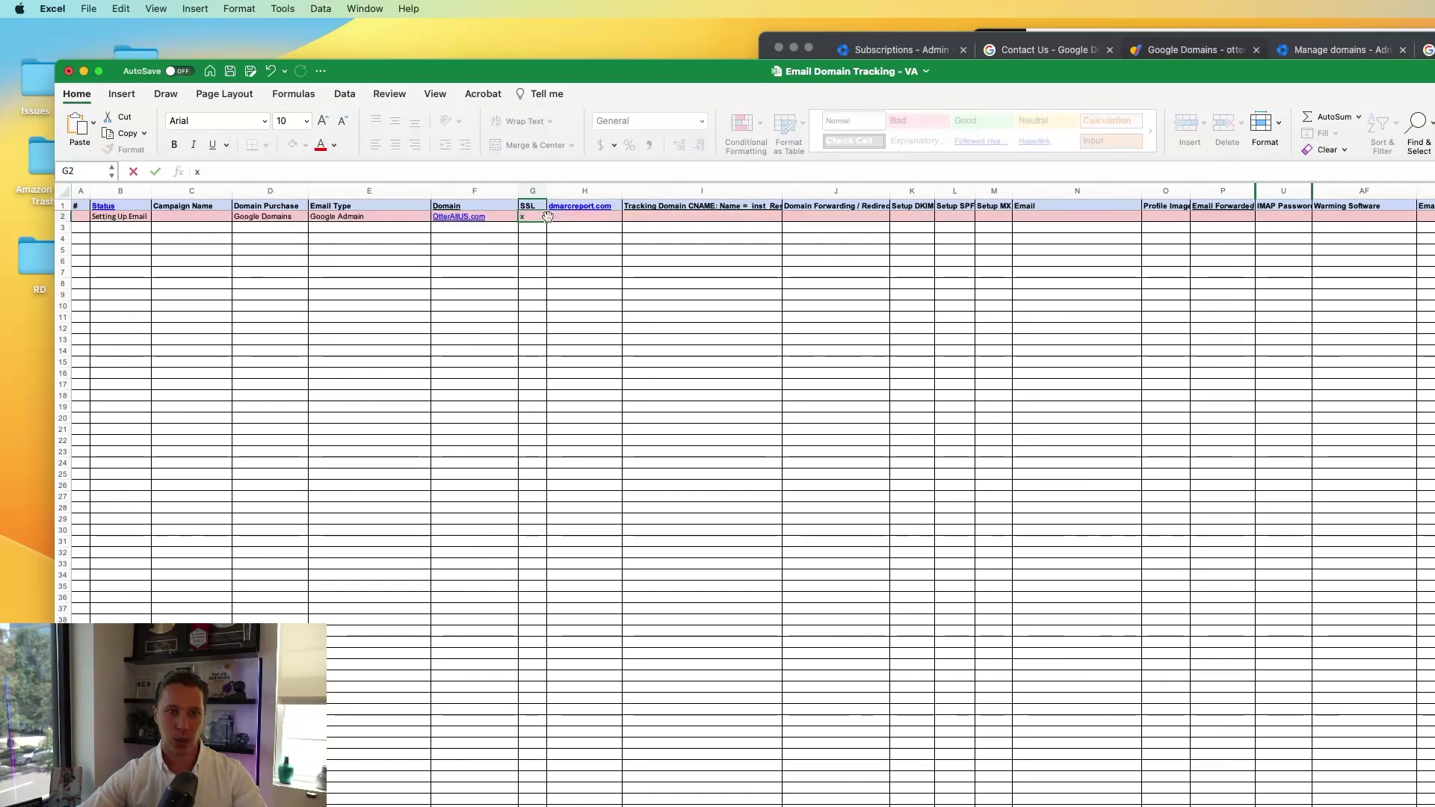
left_click(548, 216)
left_click_drag(847, 39, 689, 39)
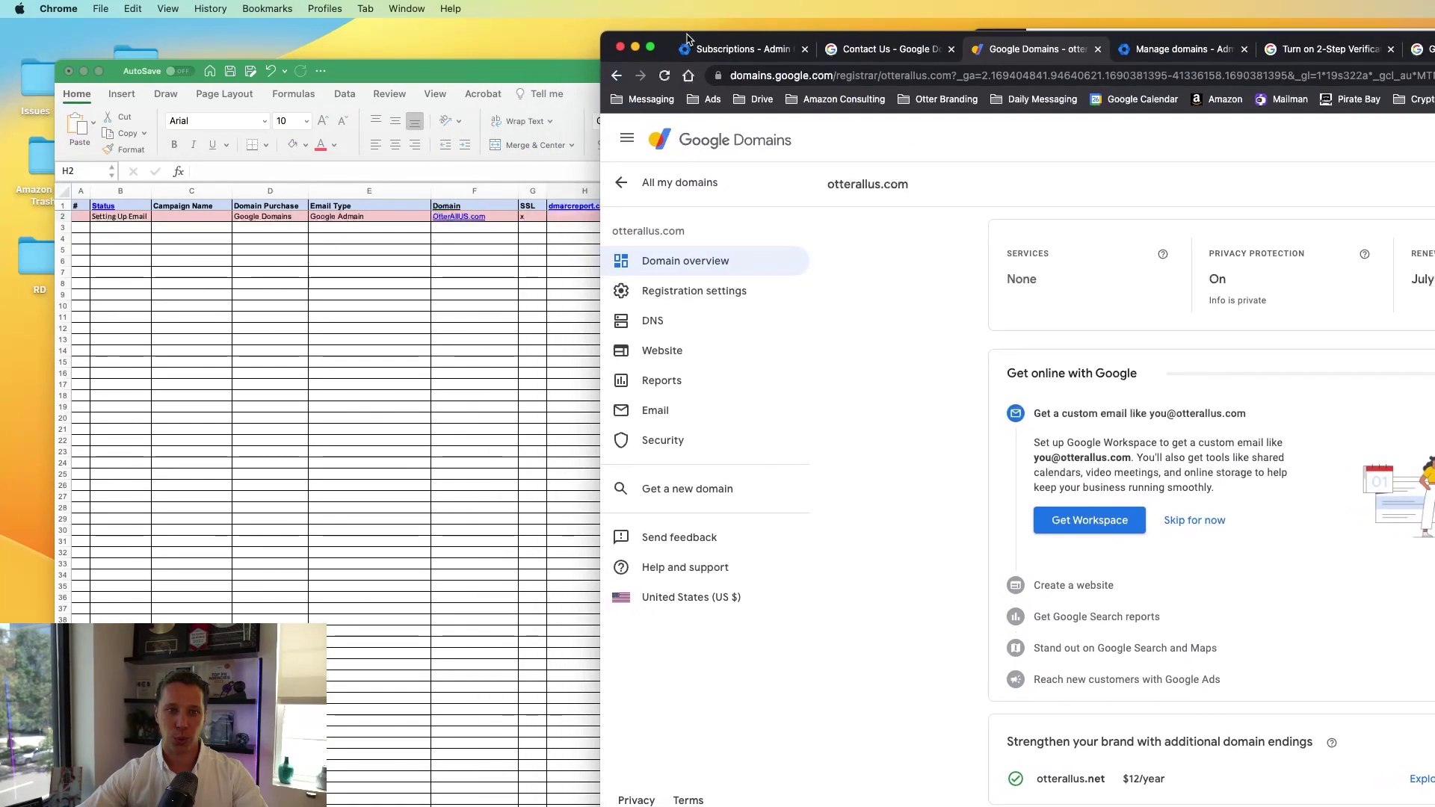
left_click(579, 214)
Step: Open dmarcreport.com from H1, accept cookies, and go to the DMARC Monitoring page
left_click(581, 208)
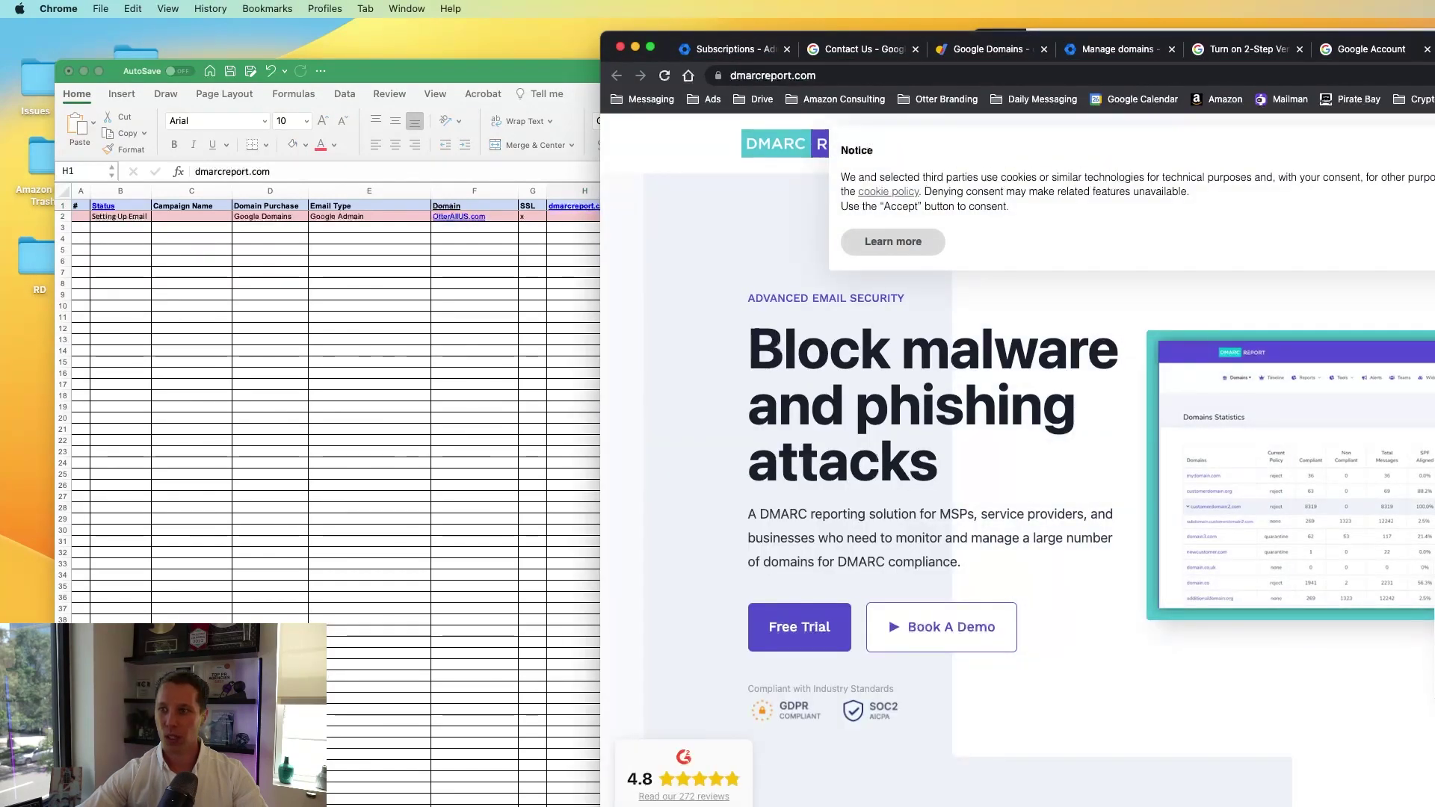
left_click_drag(665, 39, 233, 39)
left_click(1061, 238)
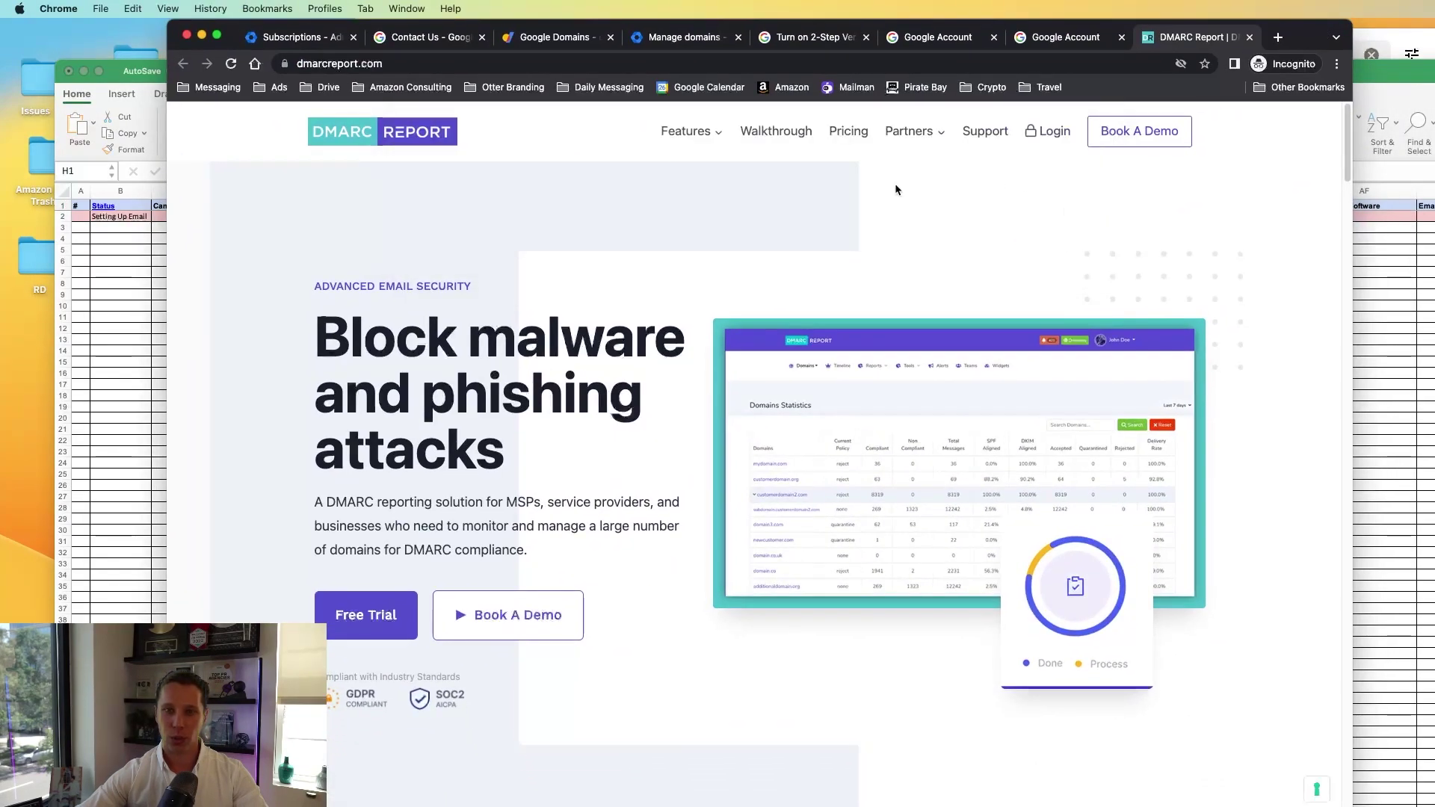
mouse_move(686, 132)
left_click(697, 202)
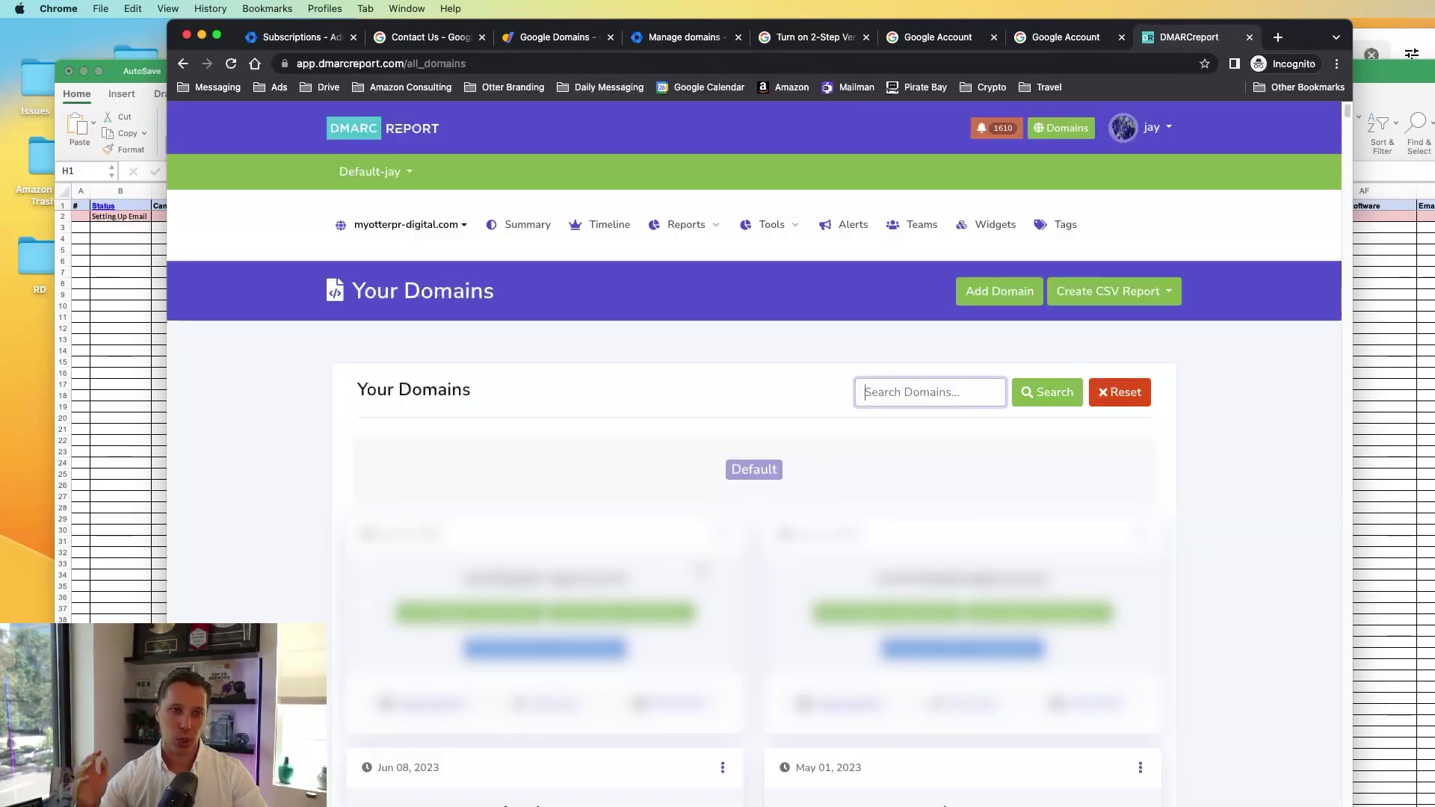
Step: Add OtterAllUS.com as a new domain and continue to the DMARC DNS step
left_click(355, 65)
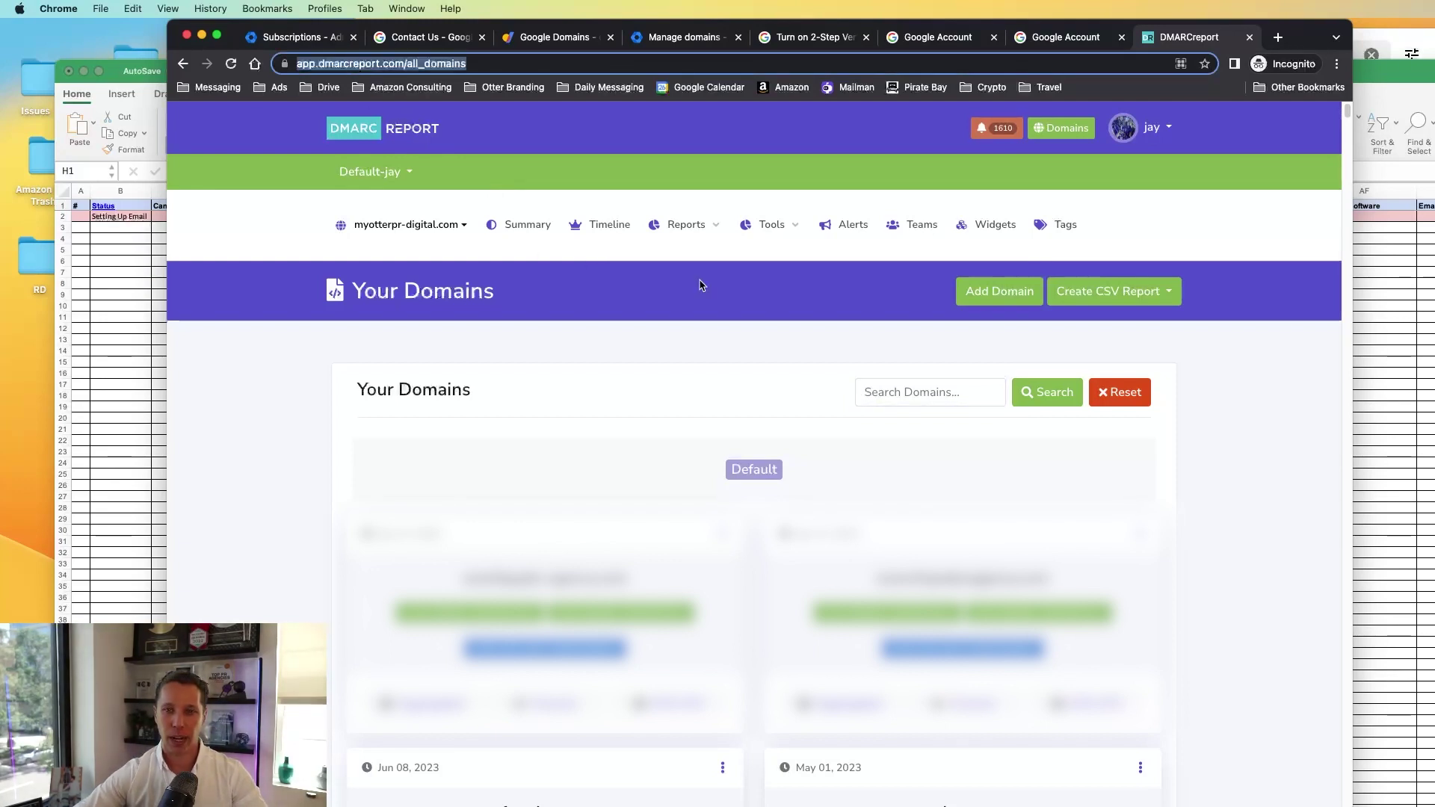
left_click(994, 293)
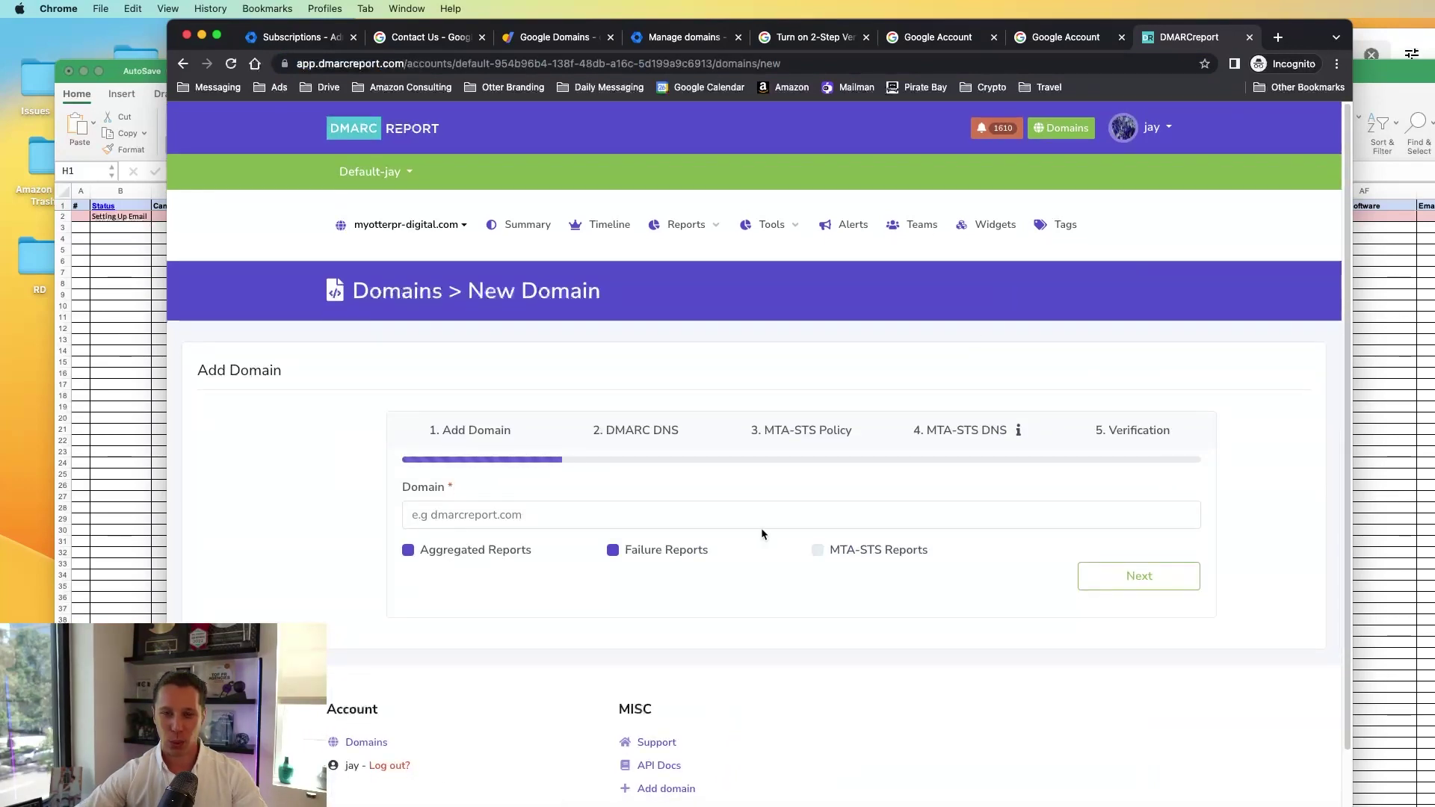
left_click(749, 509)
type("OtterAllUS.com")
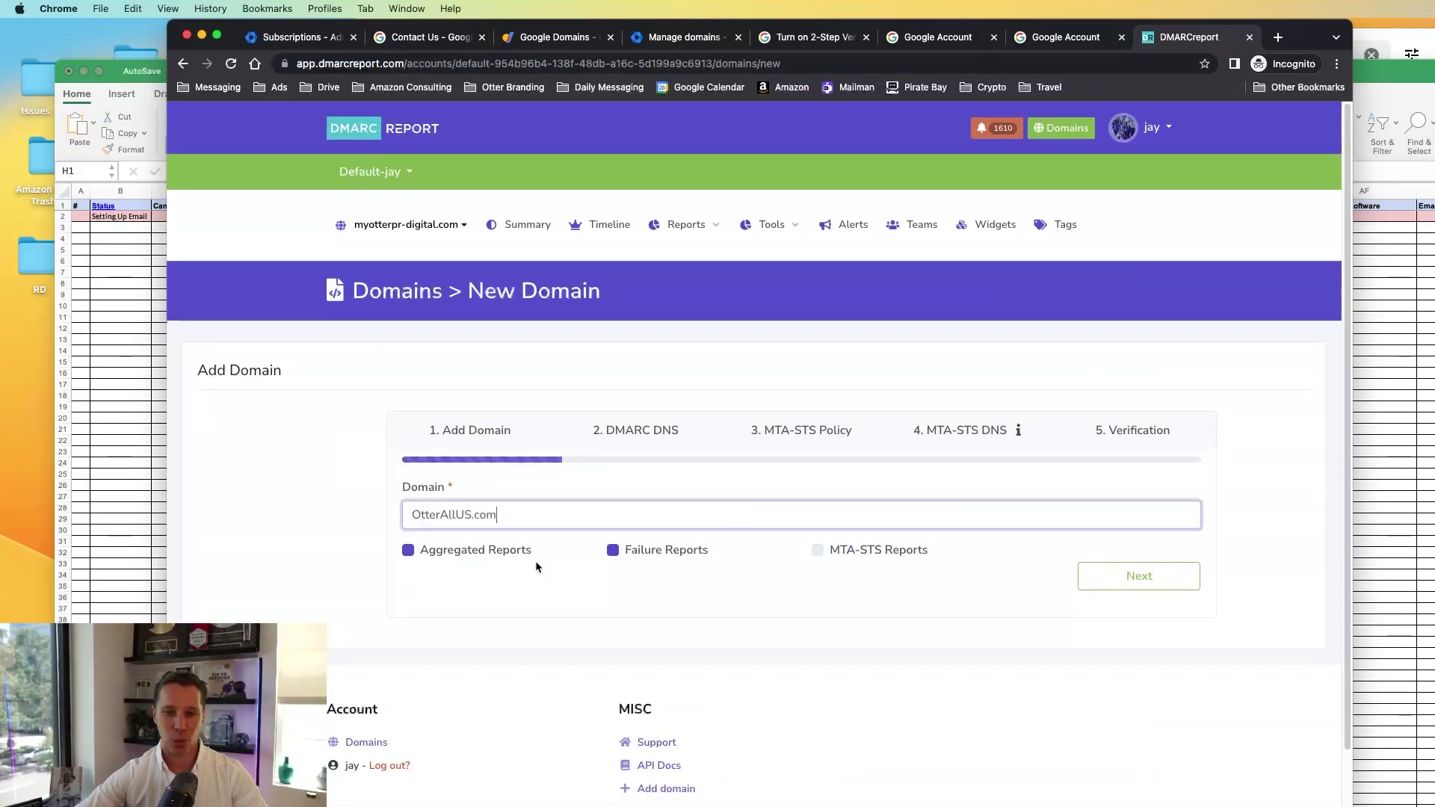
left_click(1100, 587)
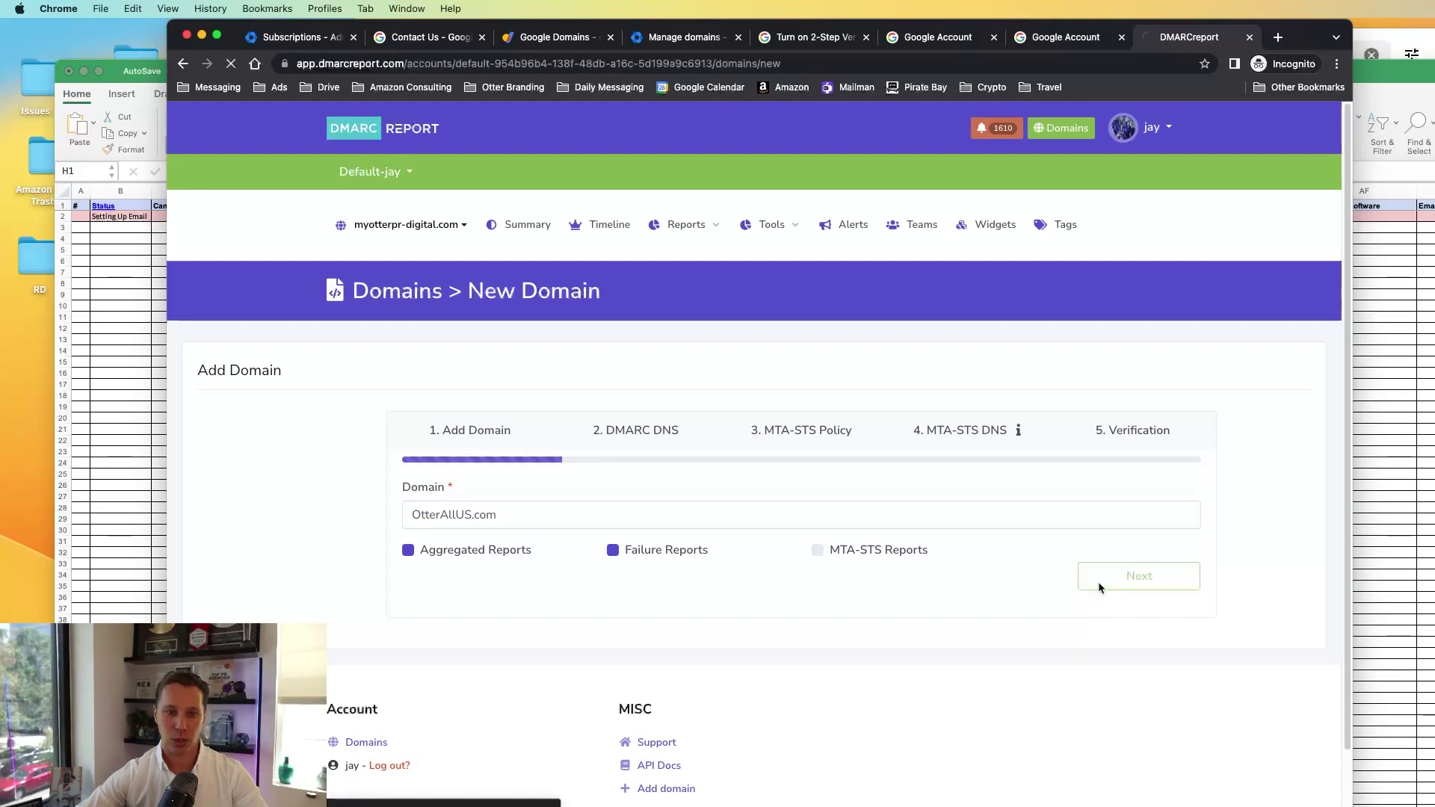
scroll(1097, 587, "down", 3)
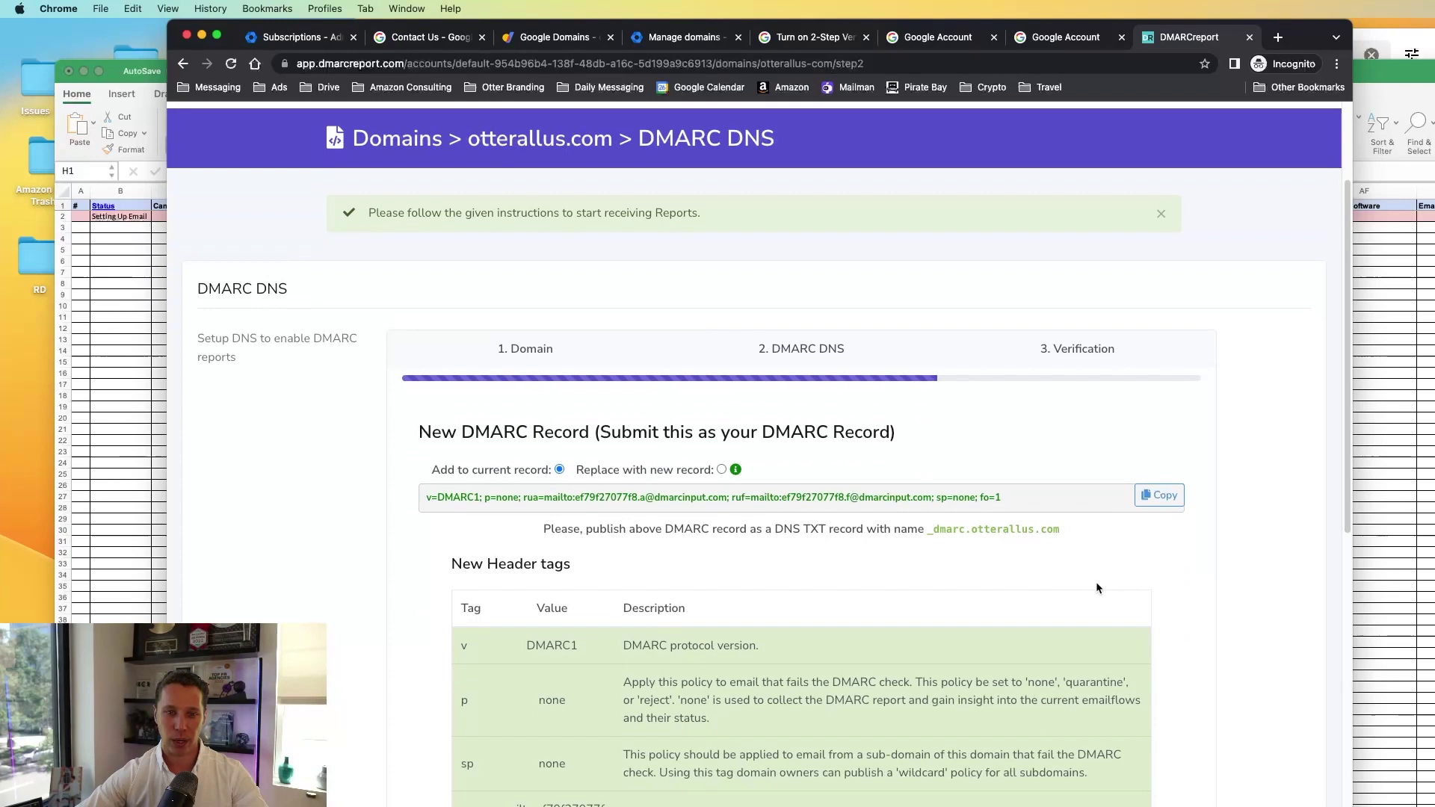
scroll(476, 482, "down", 1)
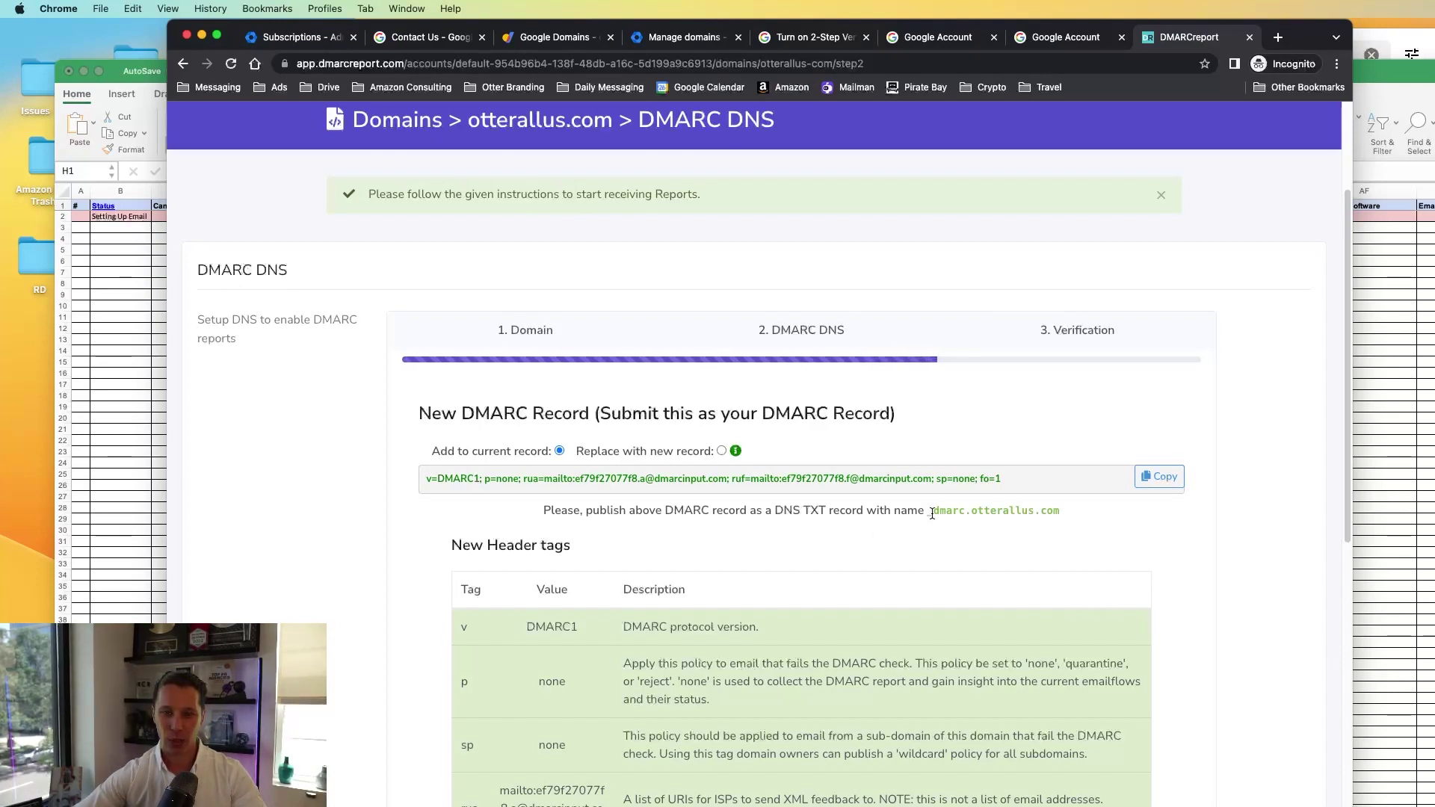
left_click(805, 510)
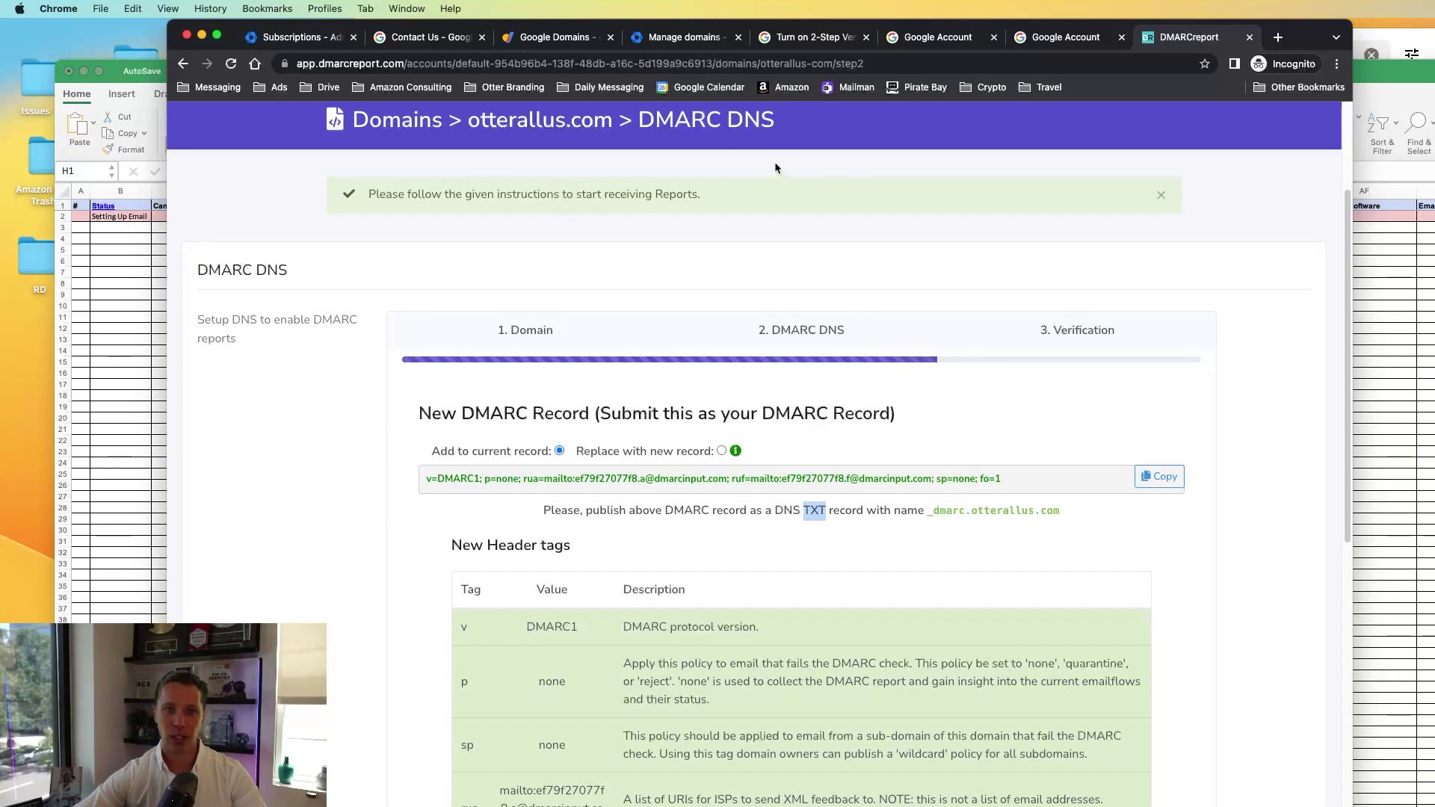
Step: Close the leftover Google Account tabs and open otterallus.com's DNS settings
left_click(905, 41)
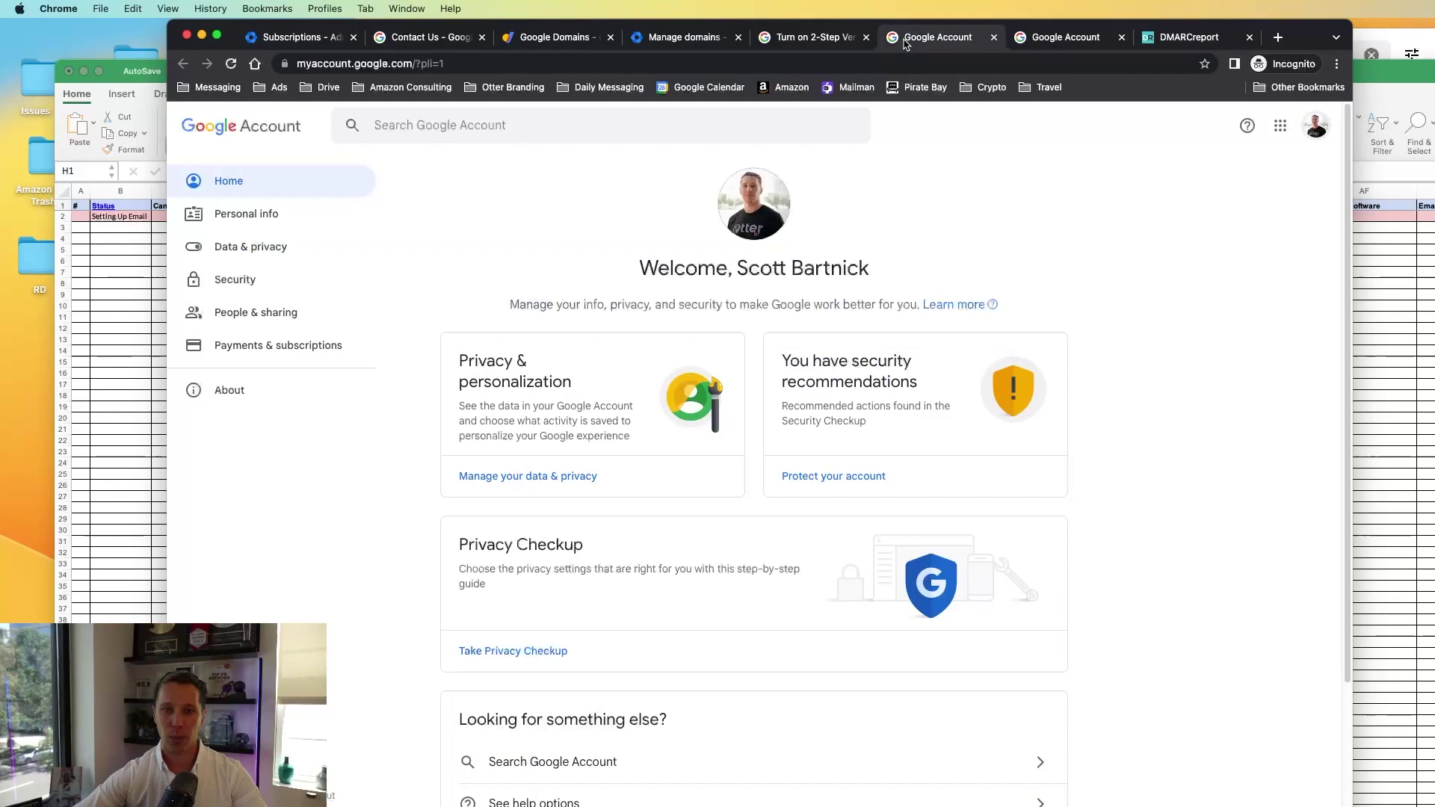
left_click(531, 39)
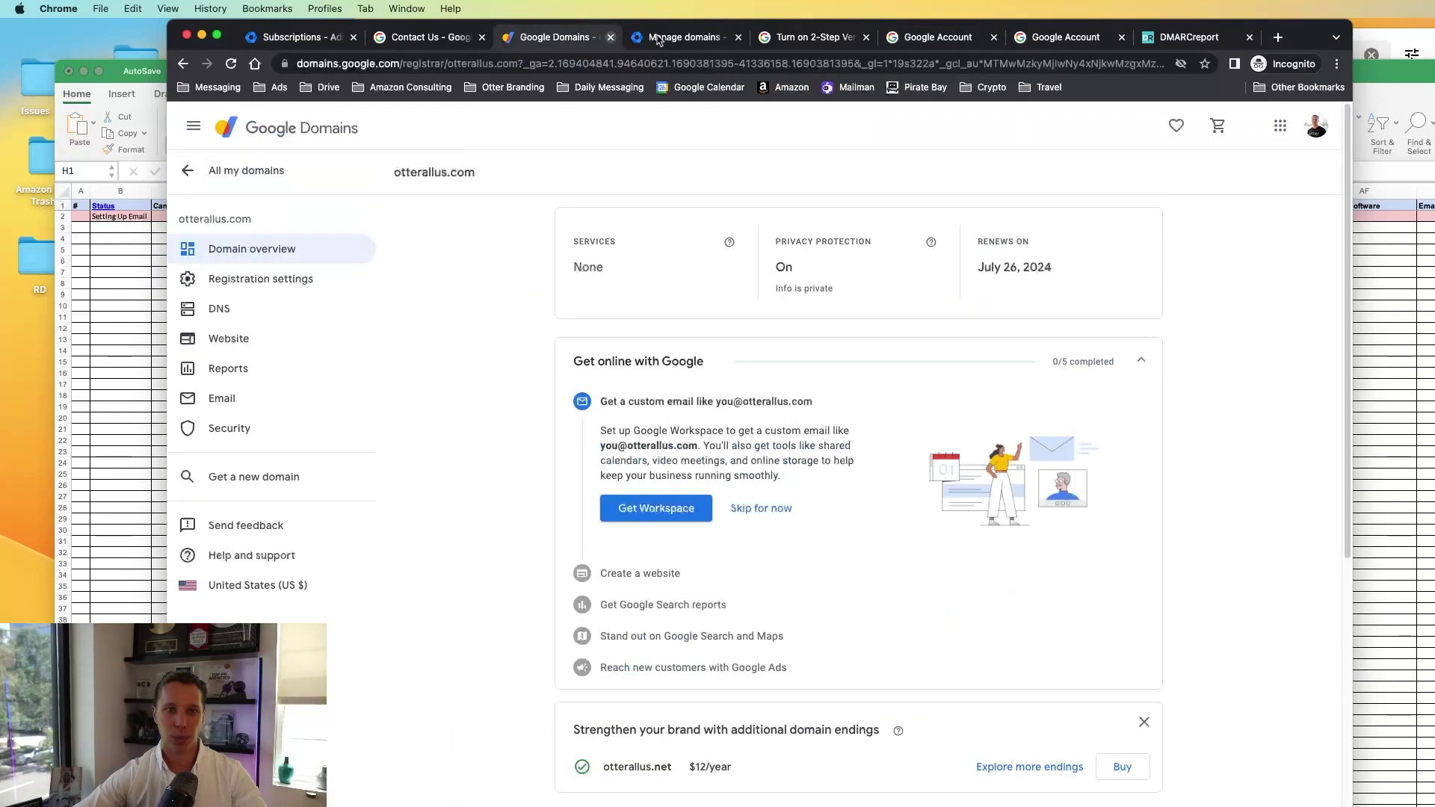
left_click(993, 37)
left_click(993, 36)
left_click(866, 36)
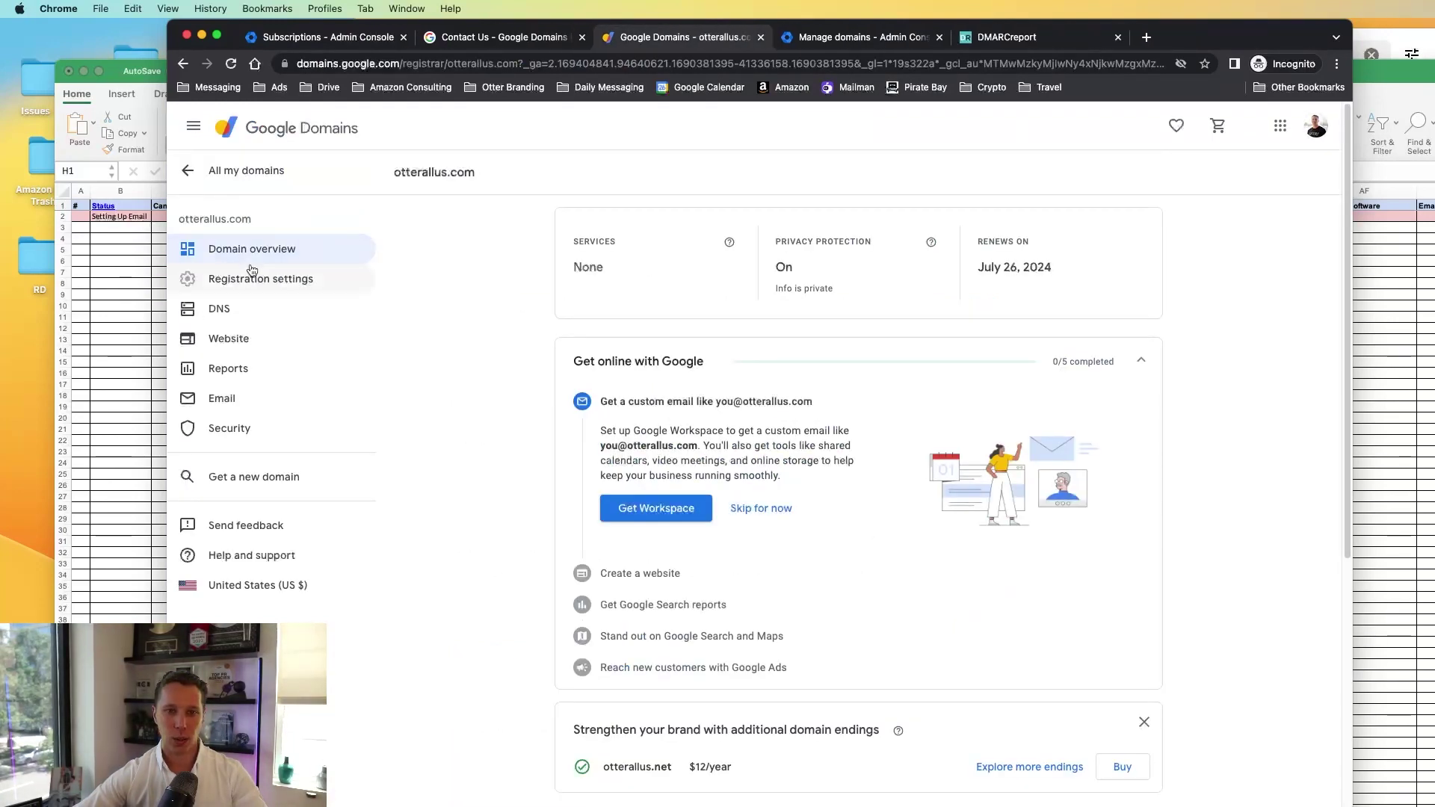
left_click_drag(394, 171, 495, 183)
left_click(245, 312)
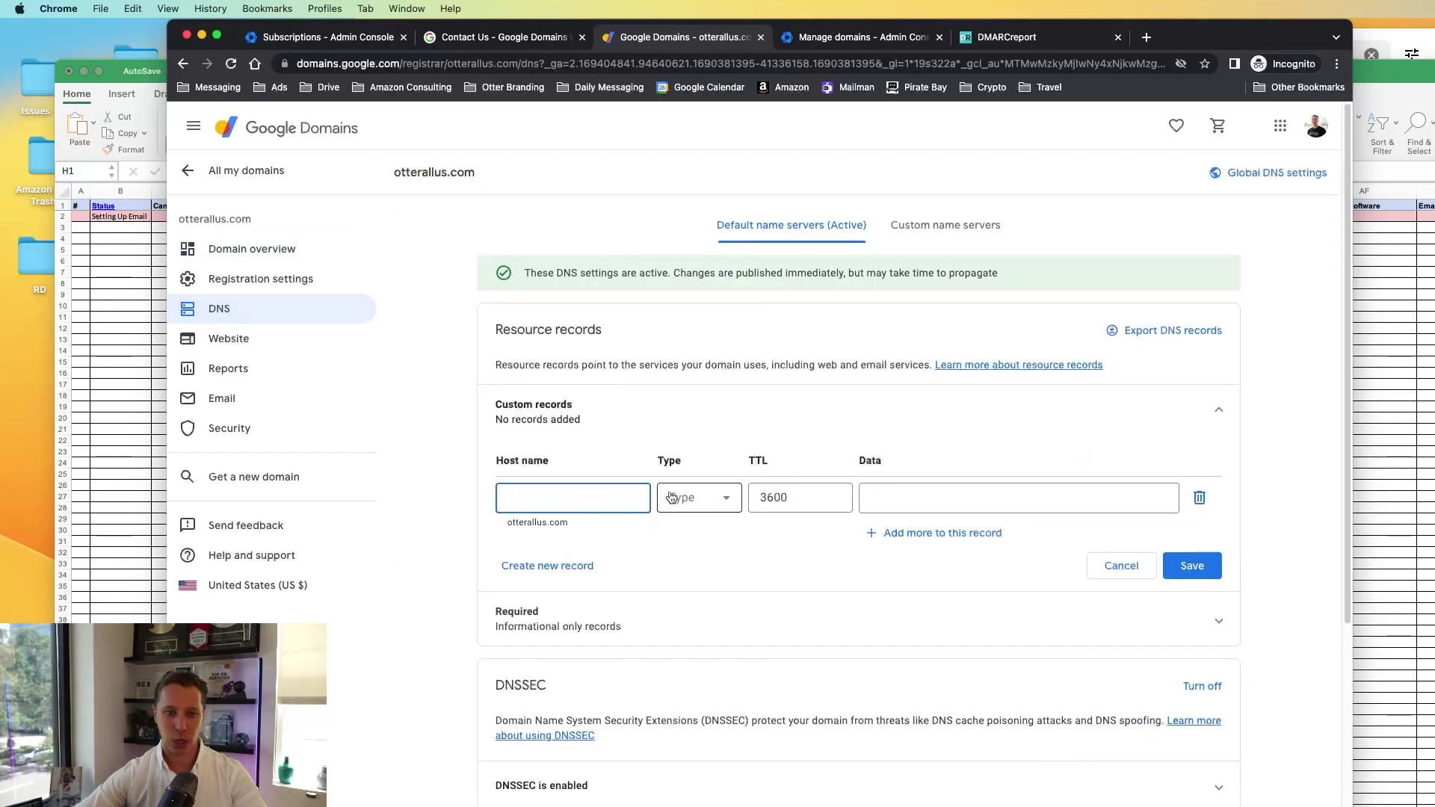
Step: Start a TXT record with host name _dmarc
left_click(699, 499)
scroll(706, 663, "down", 5)
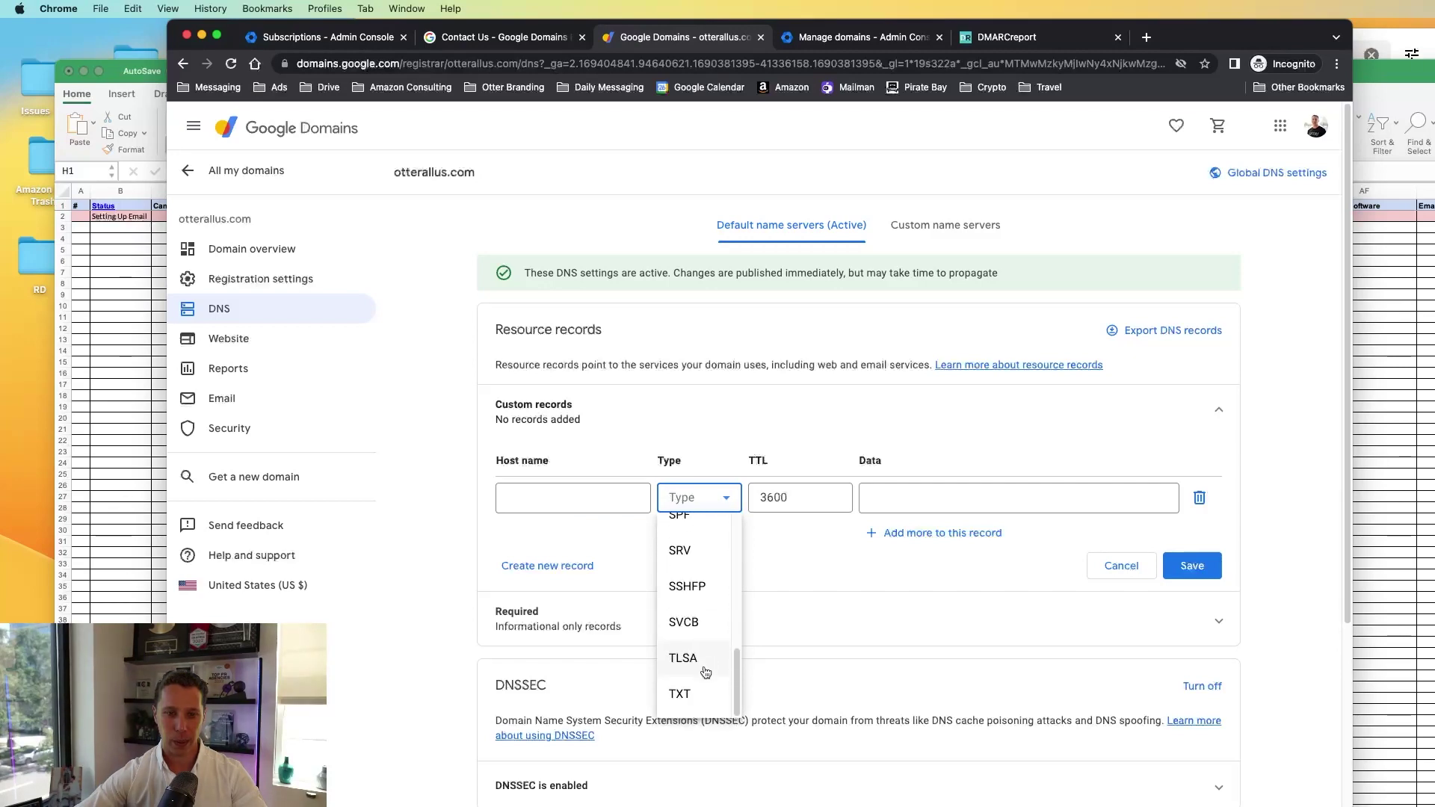
left_click(680, 693)
left_click(515, 512)
type("_dmarc")
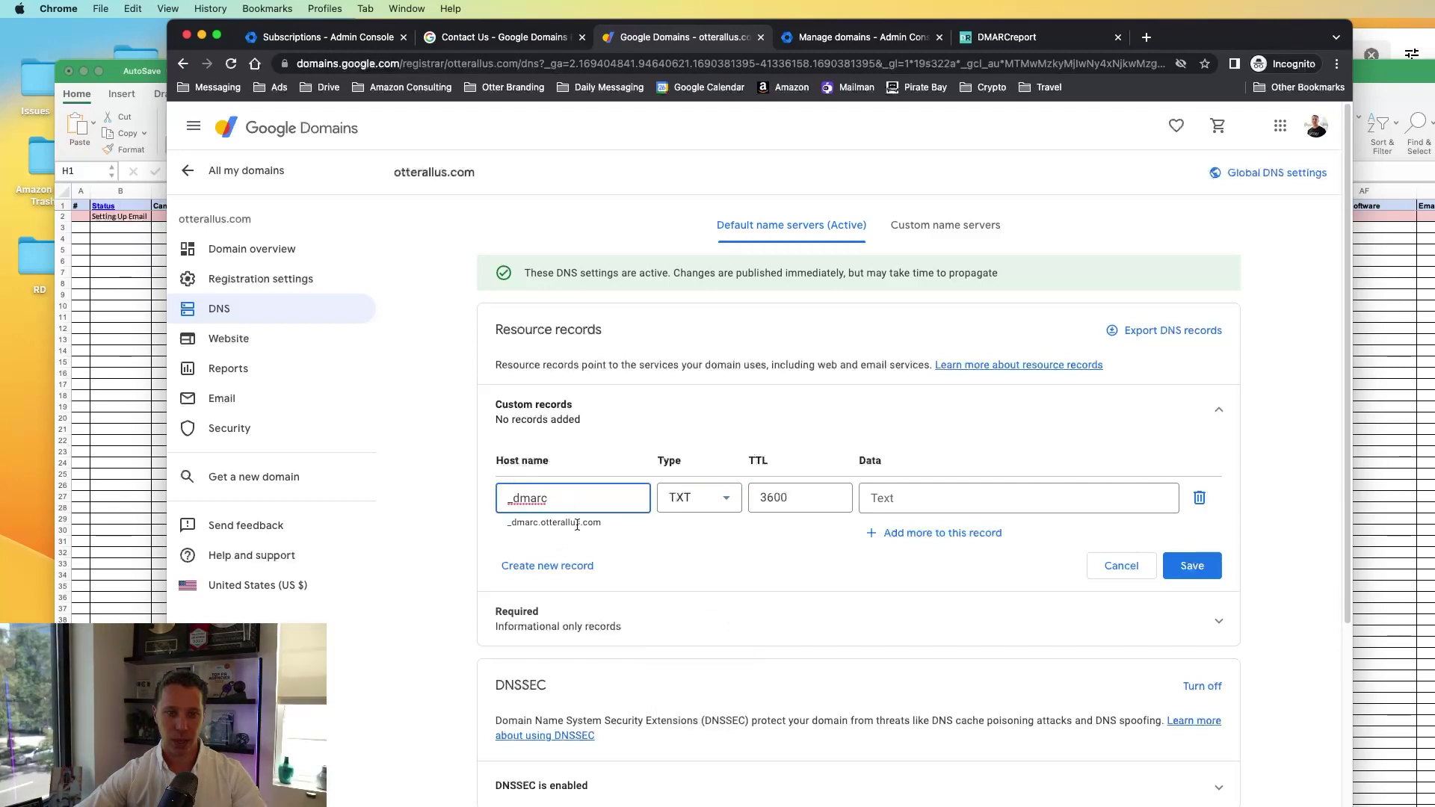
Step: Copy the generated DMARC record from DMARCreport into the Data field and save
left_click(1002, 37)
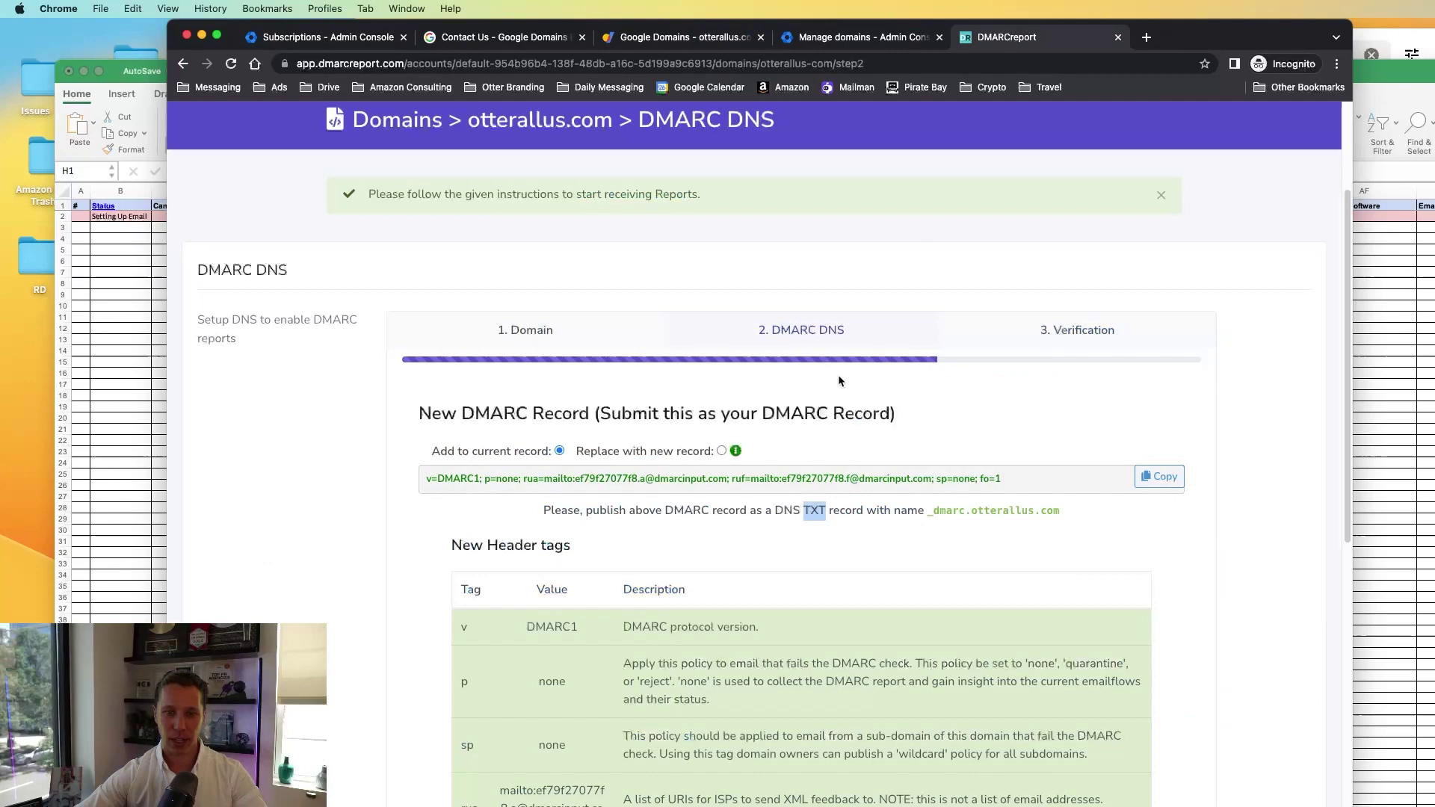
left_click(1158, 477)
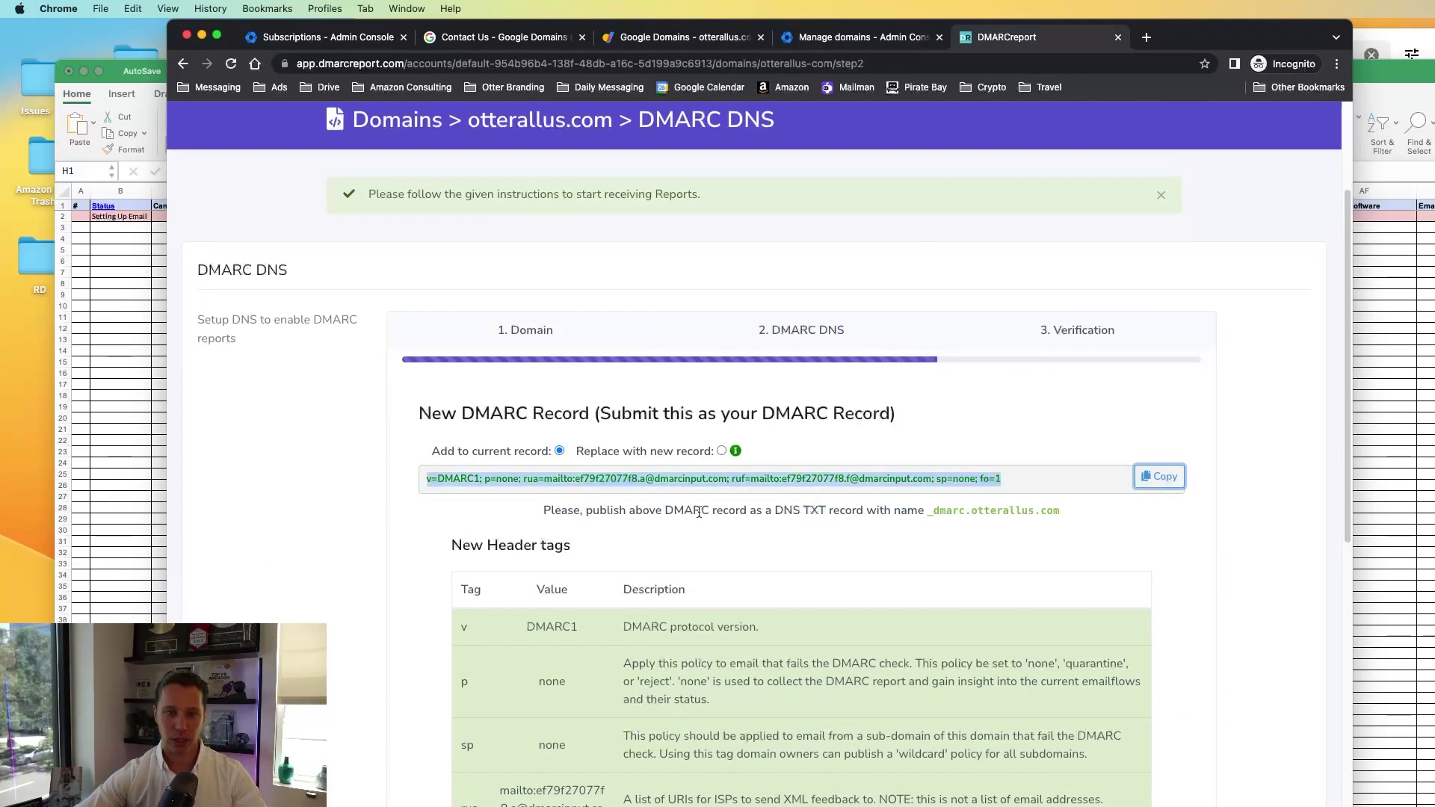
key("ctrl+shift+Tab")
left_click(913, 501)
key("super+v")
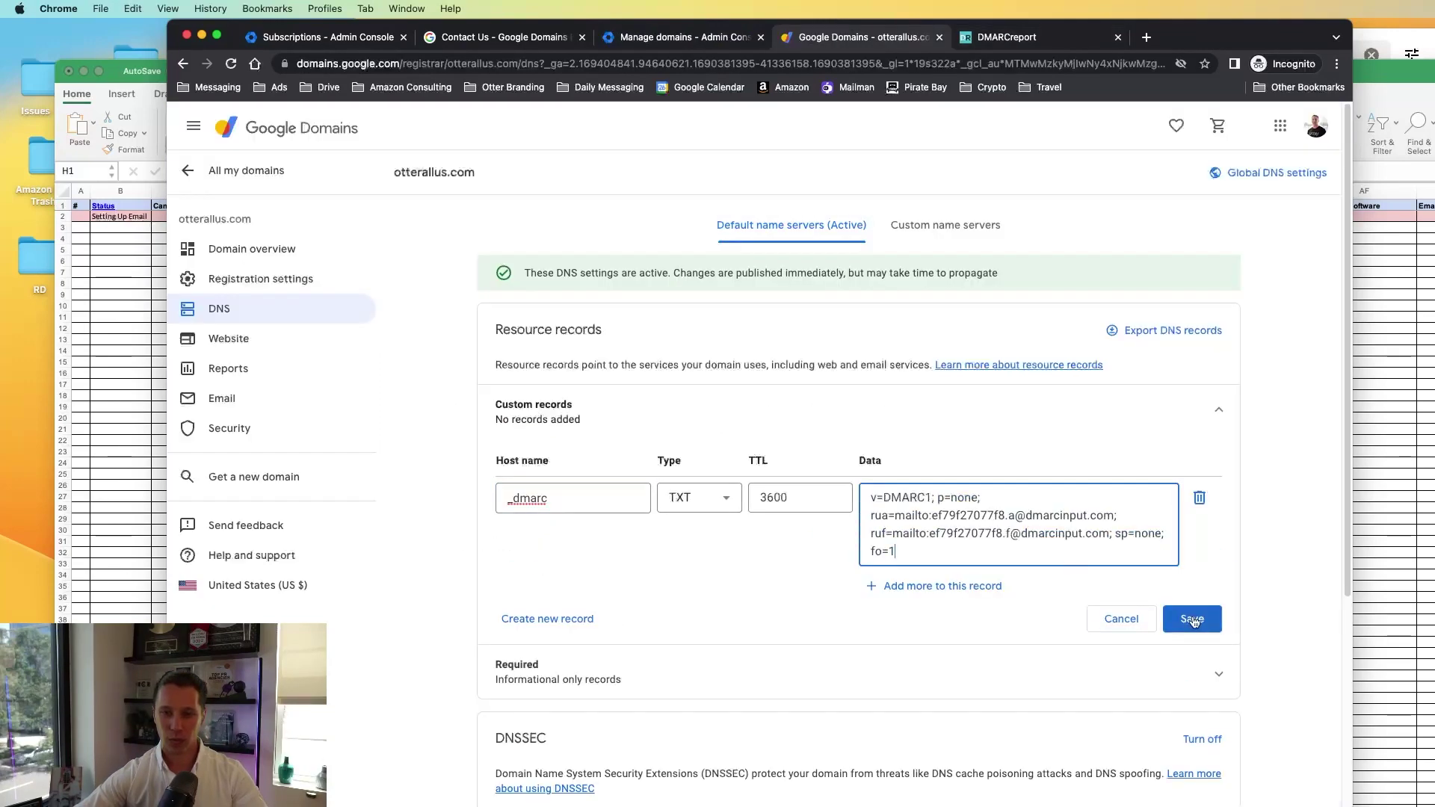
left_click(1192, 619)
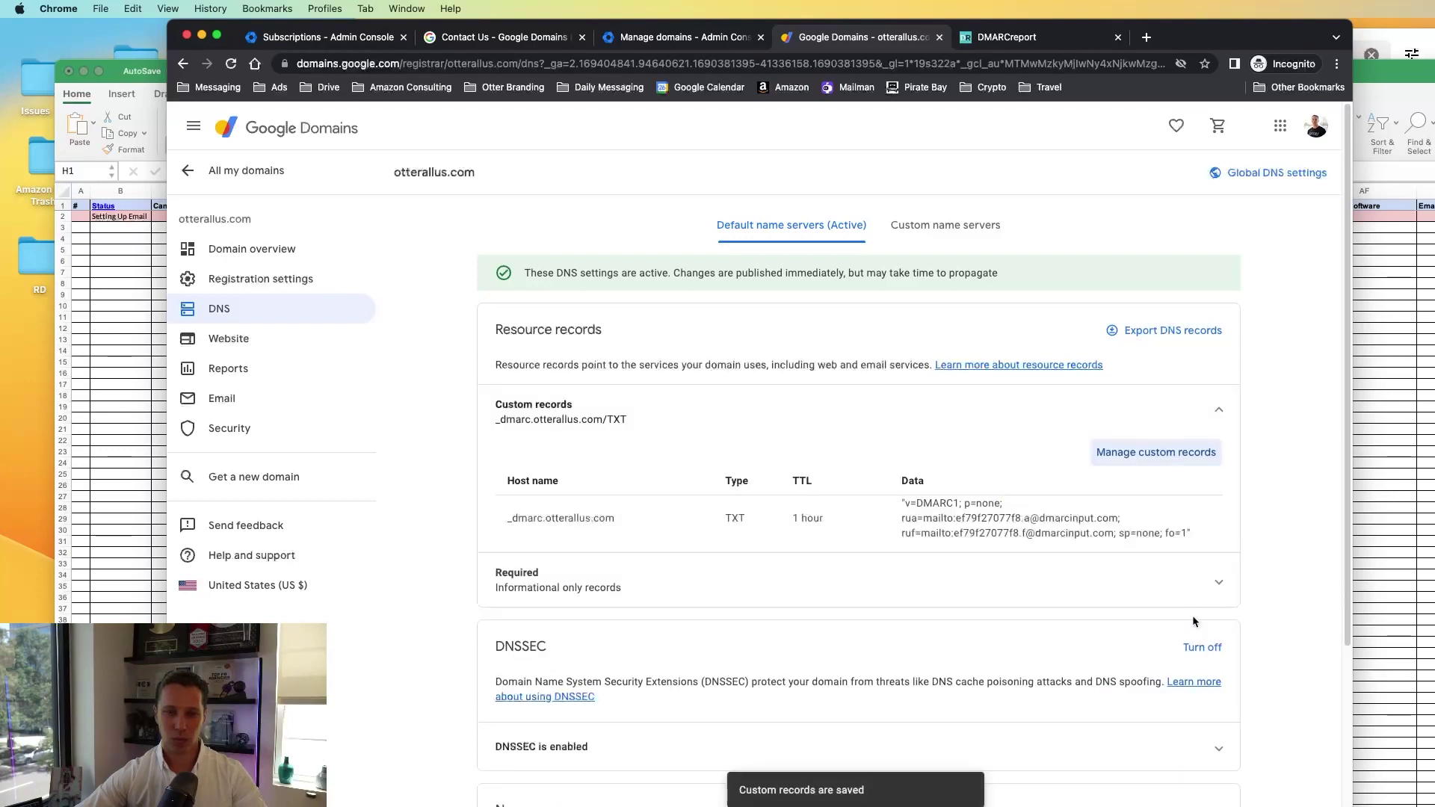
scroll(580, 605, "down", 1)
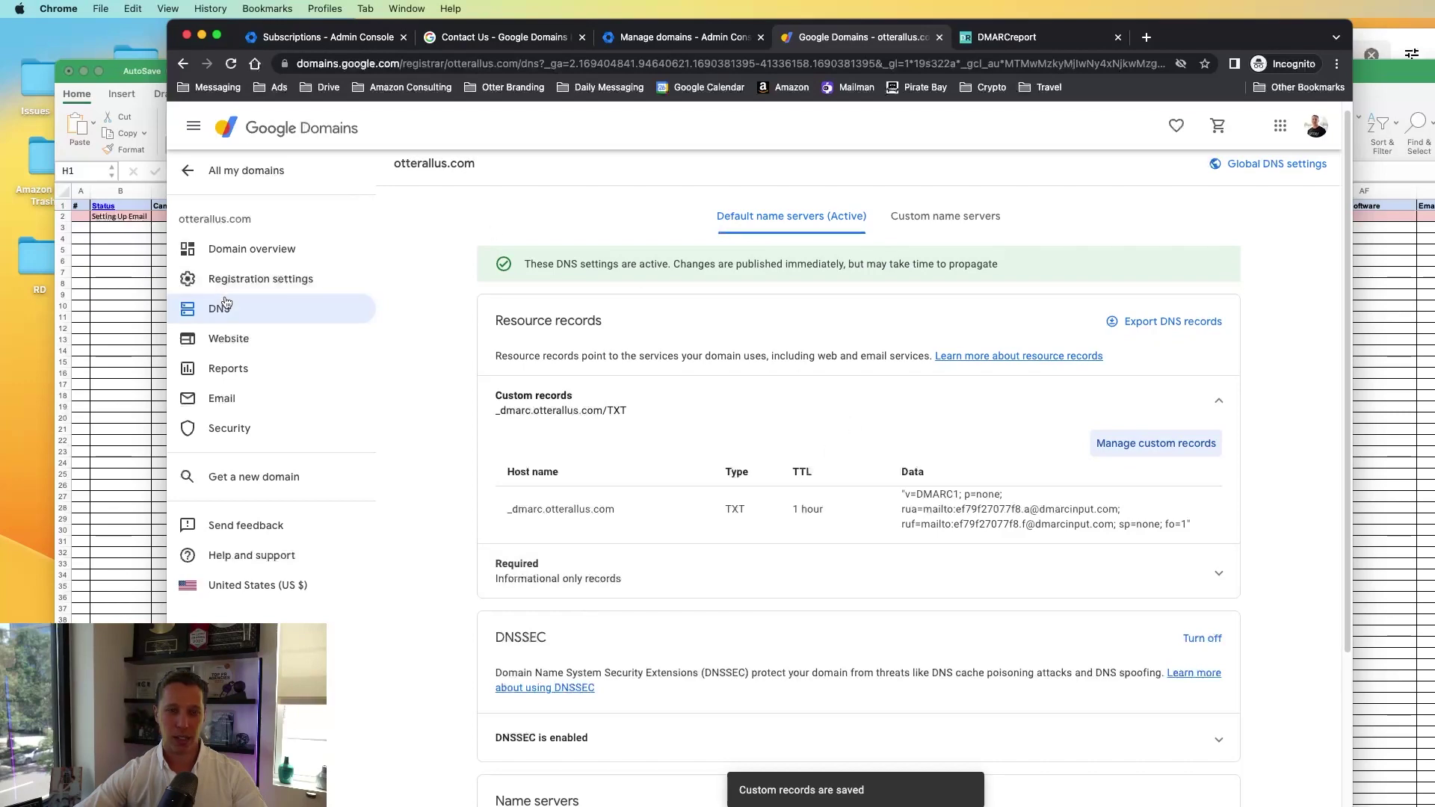
Step: Mark cell H2 with x in the tracking sheet
left_click(136, 390)
left_click(565, 215)
type("x")
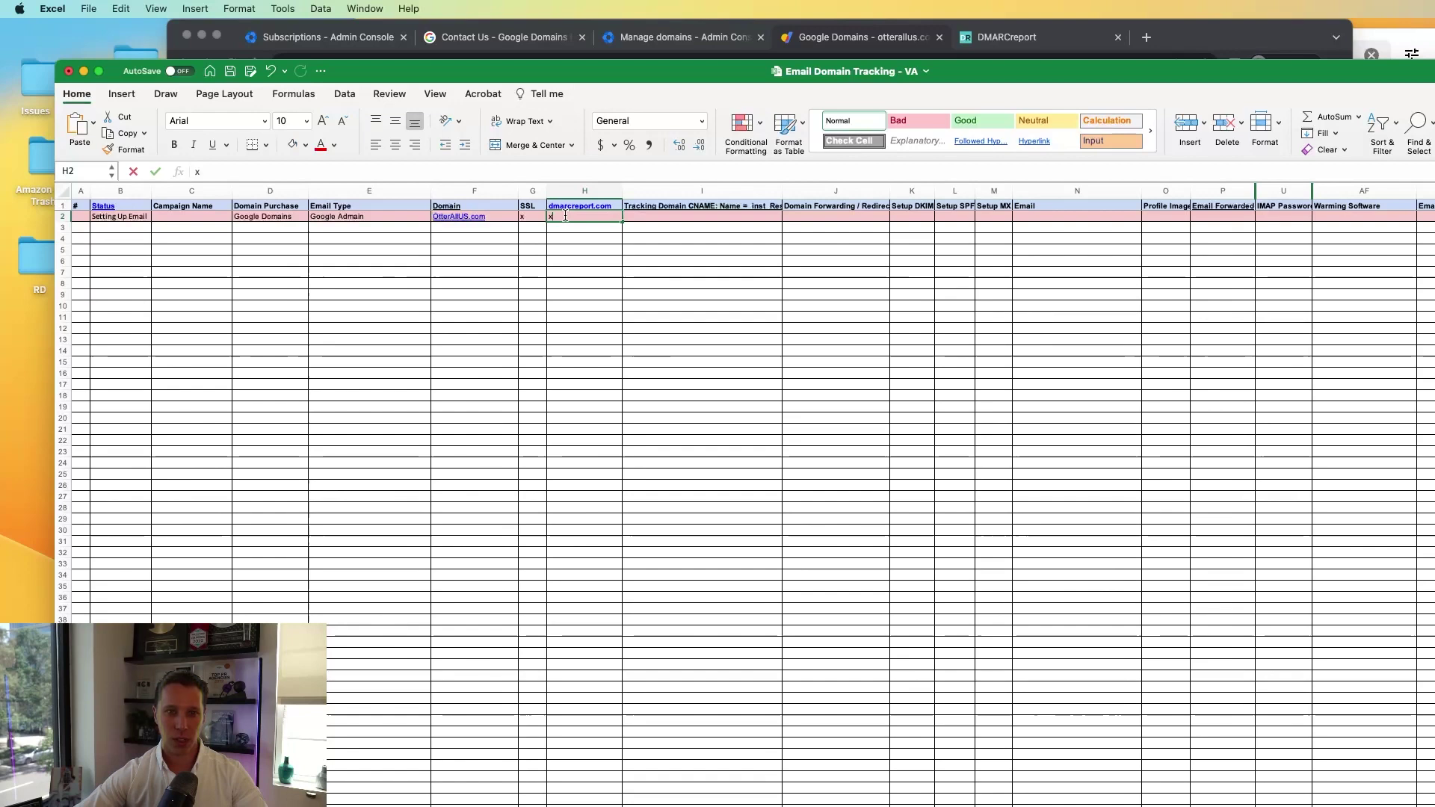
left_click(681, 209)
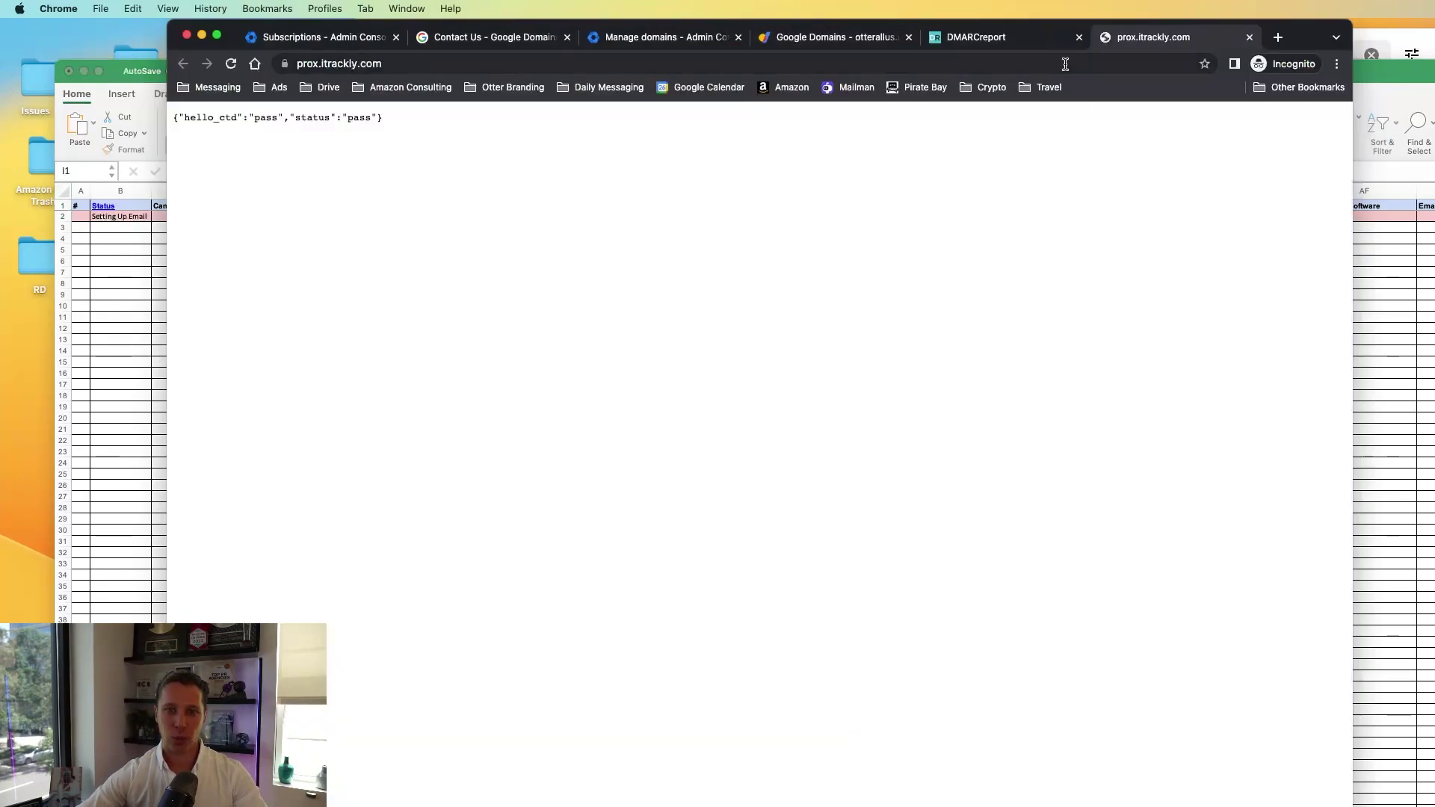
Step: Check the prox.itrackly.com link from I1, then add an empty custom DNS record row in Google Domains
left_click(1248, 39)
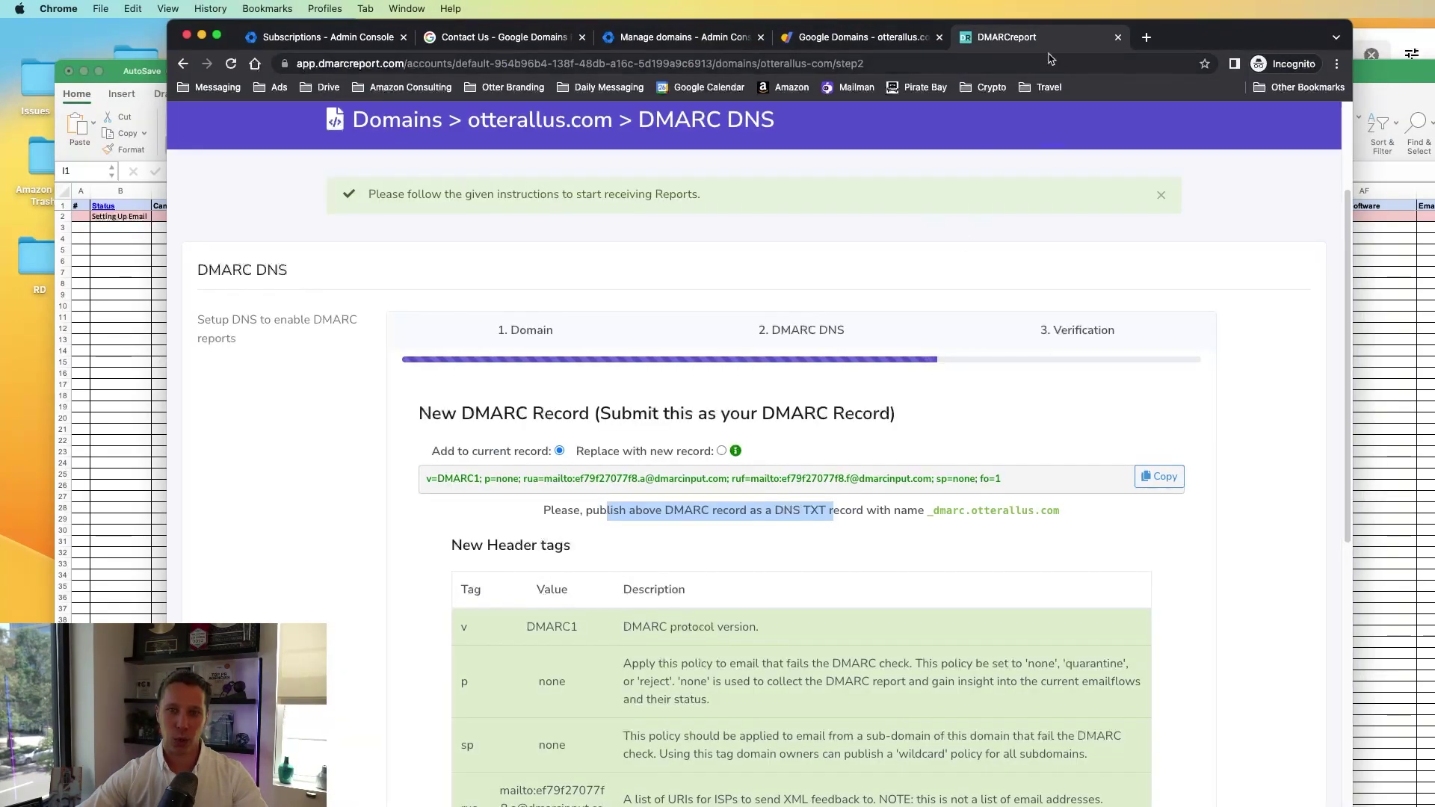
key("super+Tab")
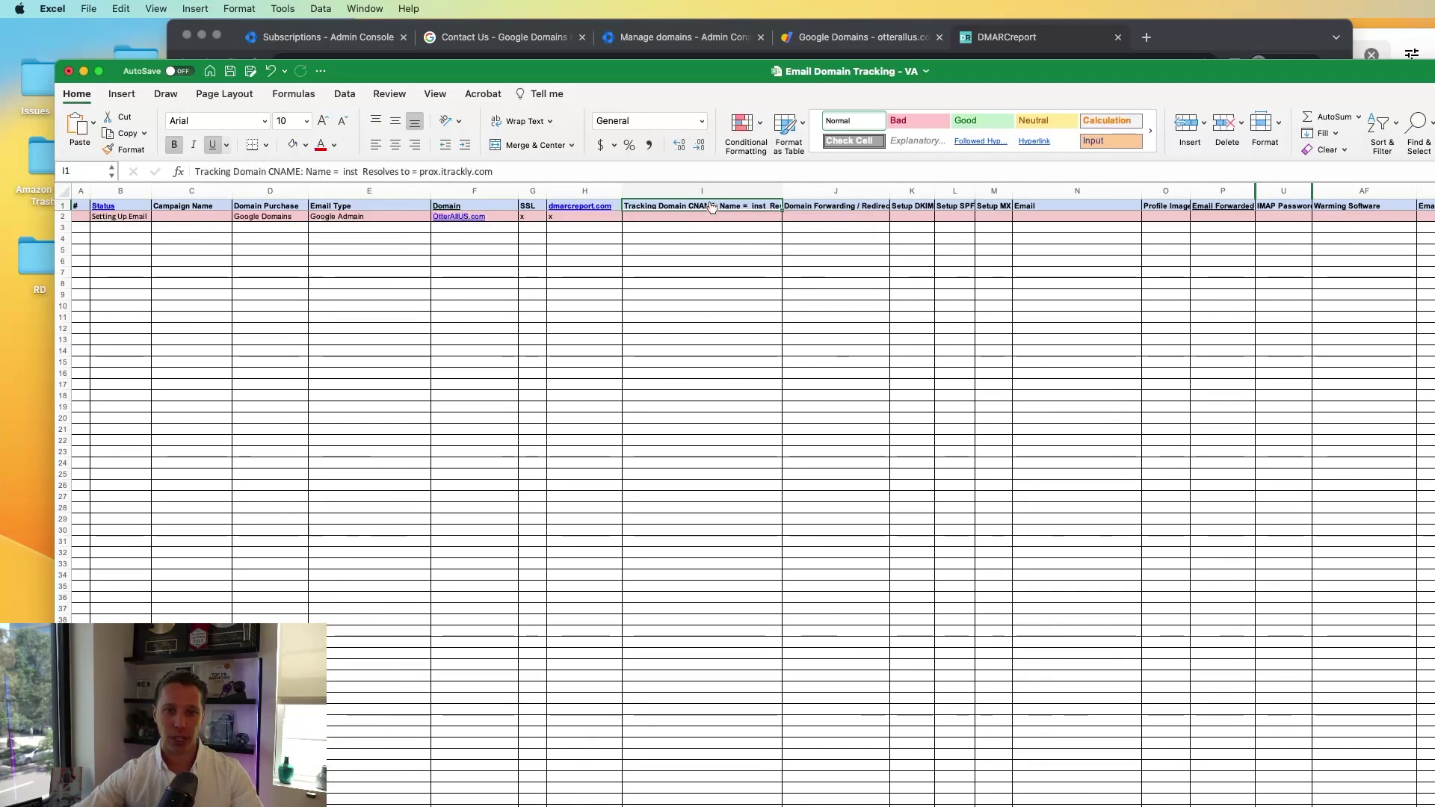
left_click(714, 208)
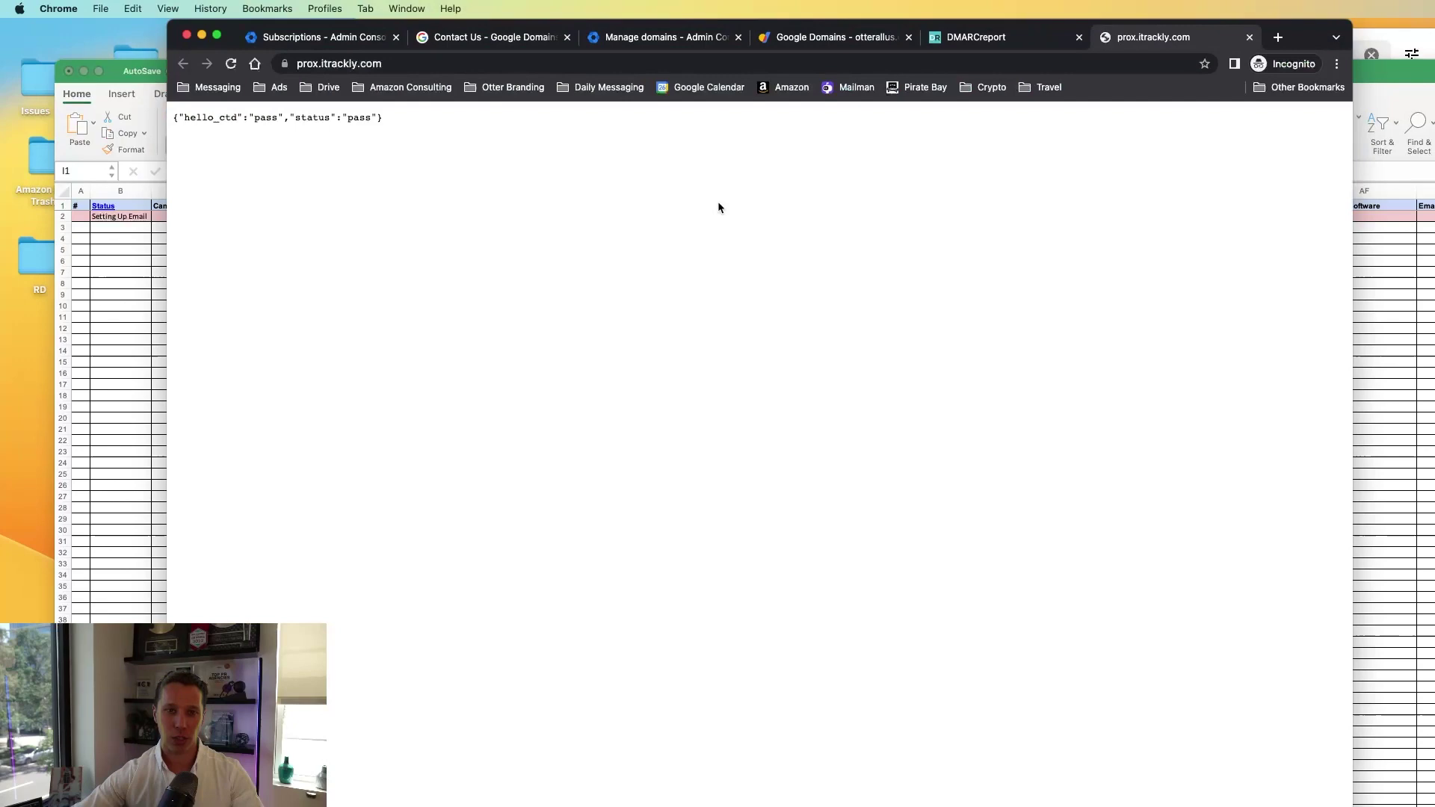
left_click(1250, 38)
left_click(871, 38)
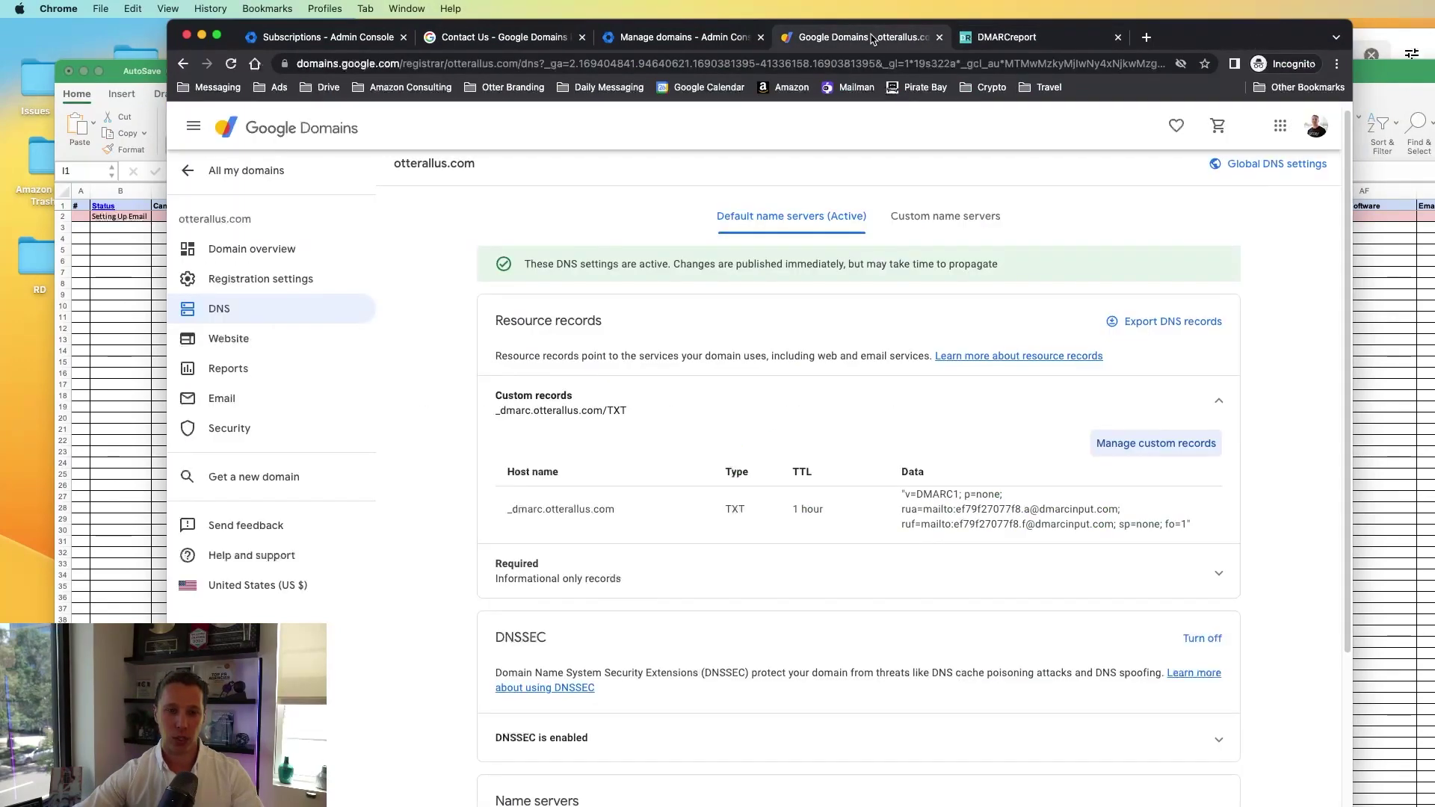
left_click(1150, 449)
left_click(557, 611)
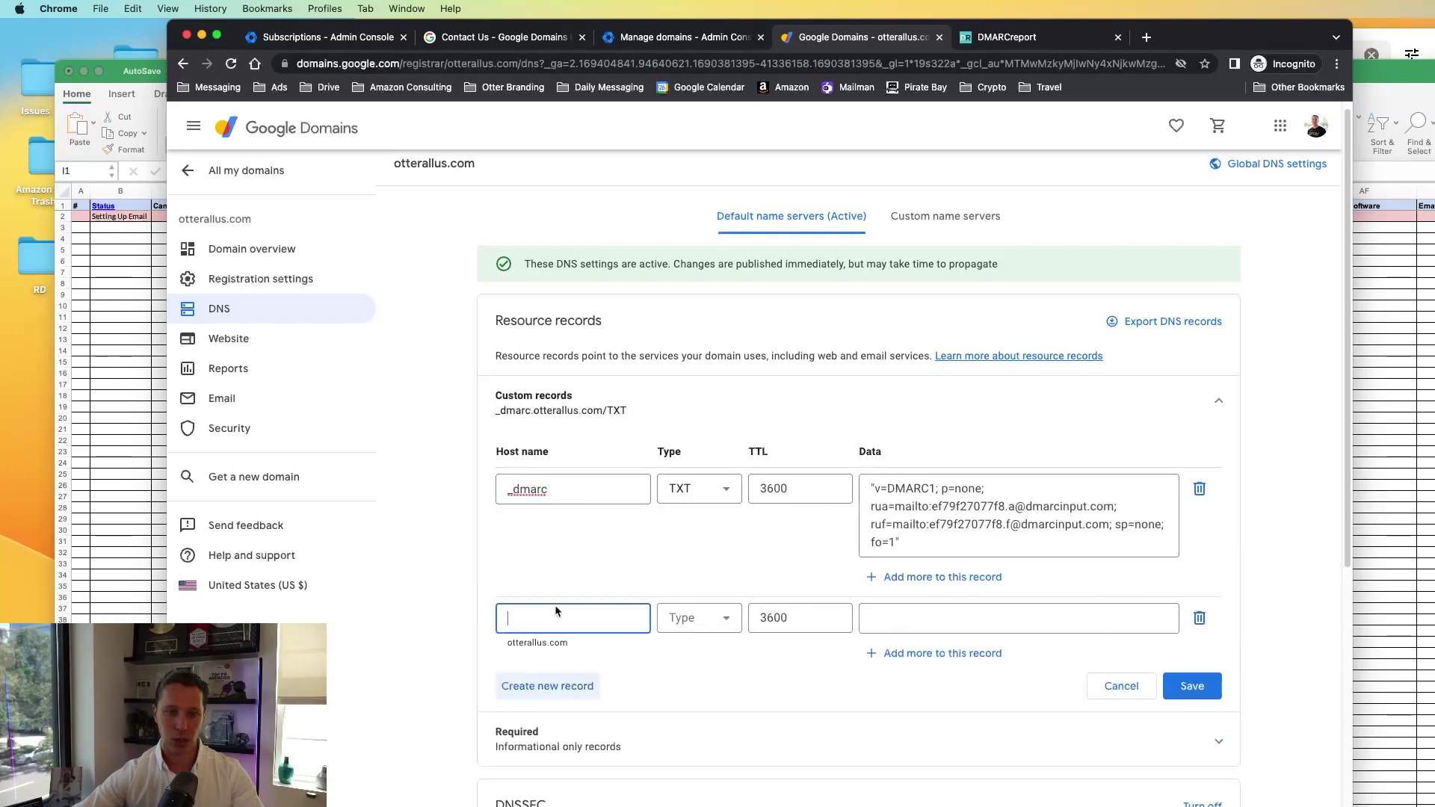
Step: Select the word 'inst' in the I1 header, then return to the DMARCreport instructions
key("super+Tab")
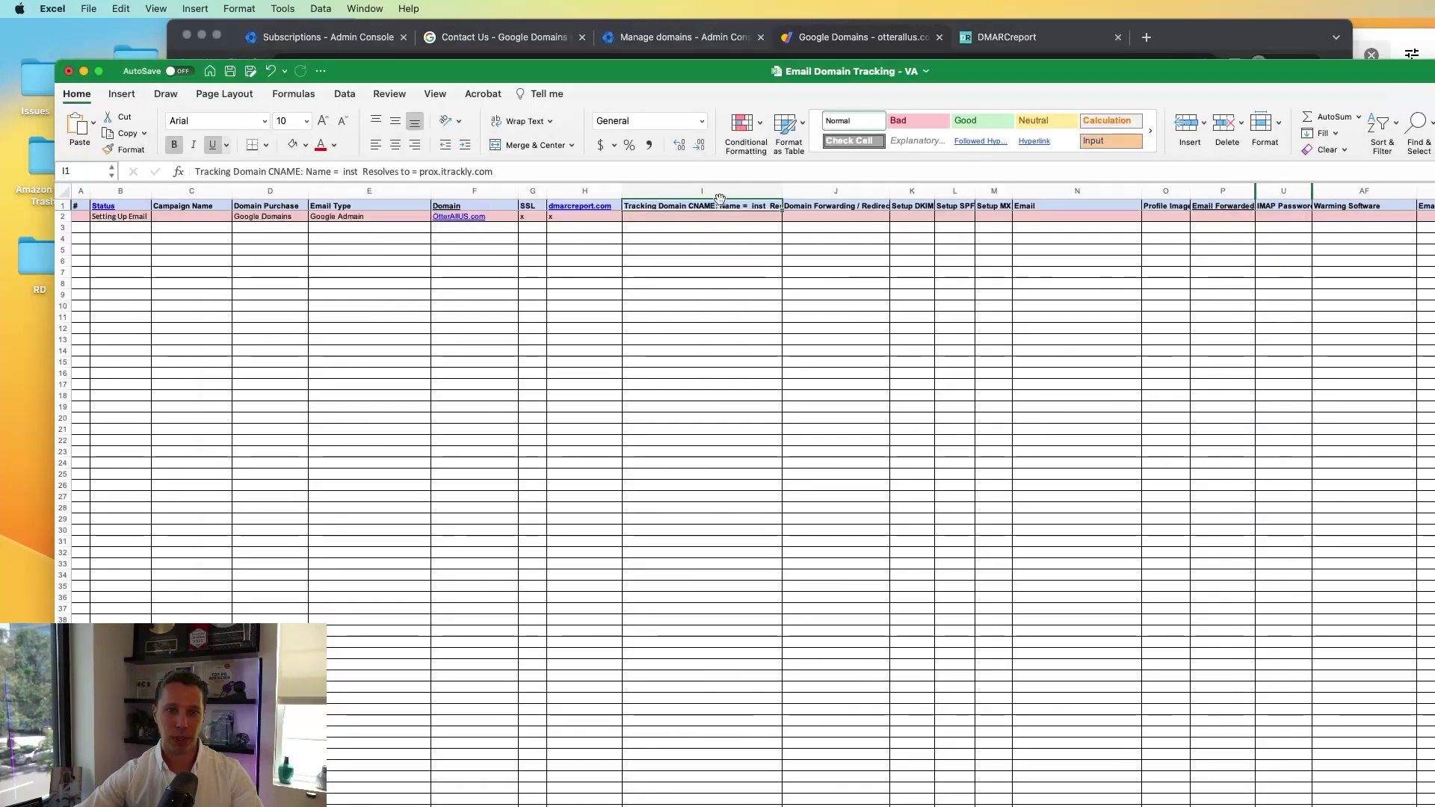
left_click(358, 172)
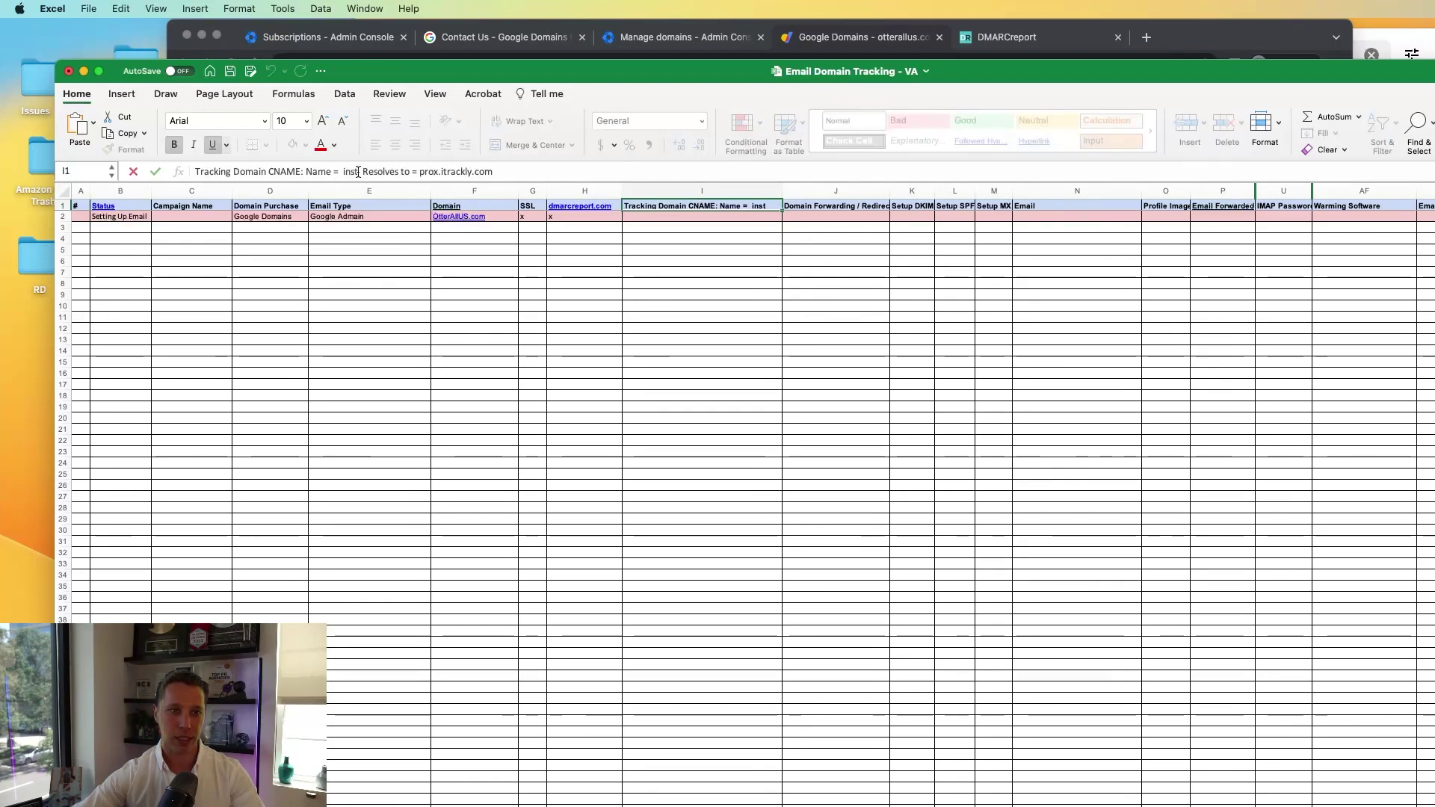
left_click_drag(358, 172, 345, 173)
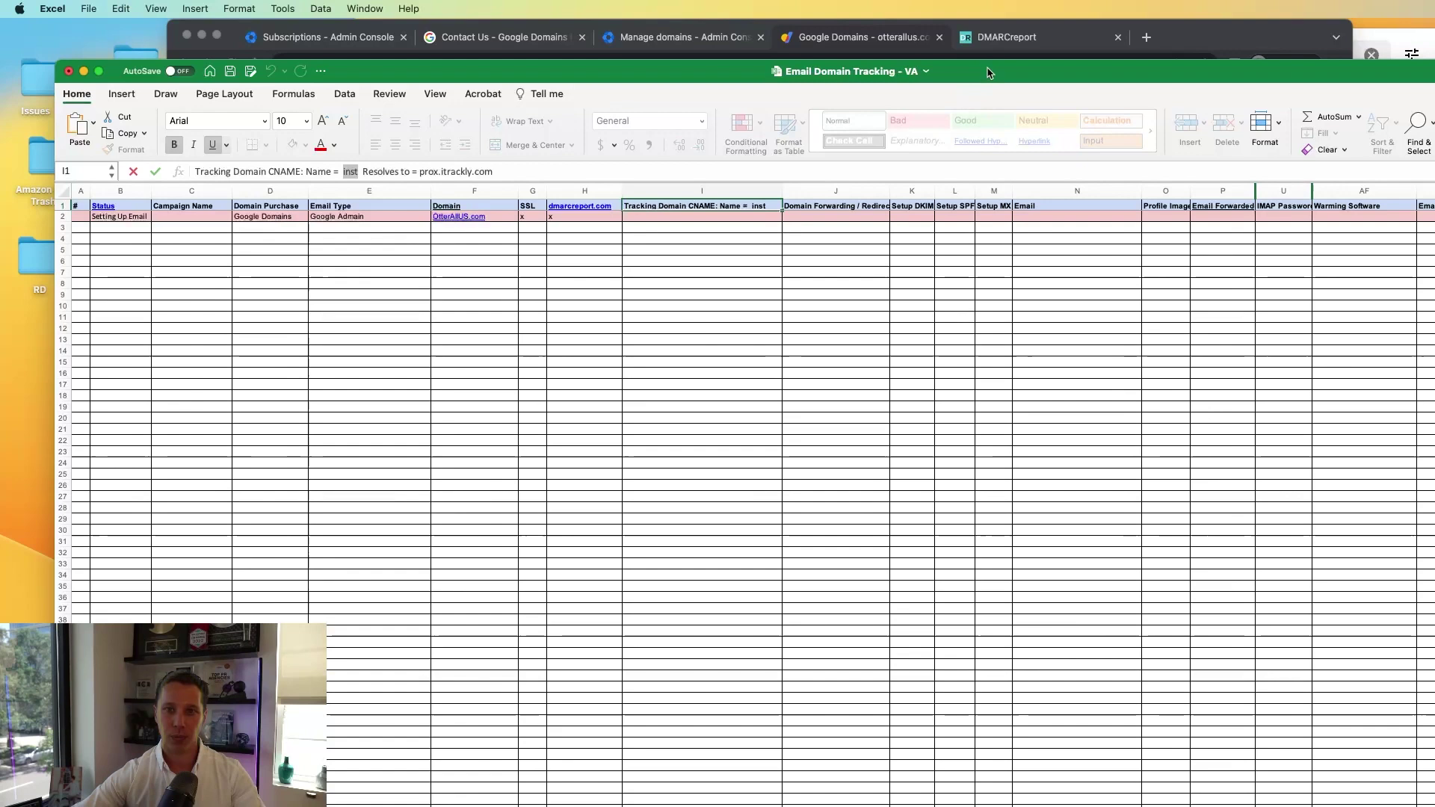
key("super+Tab")
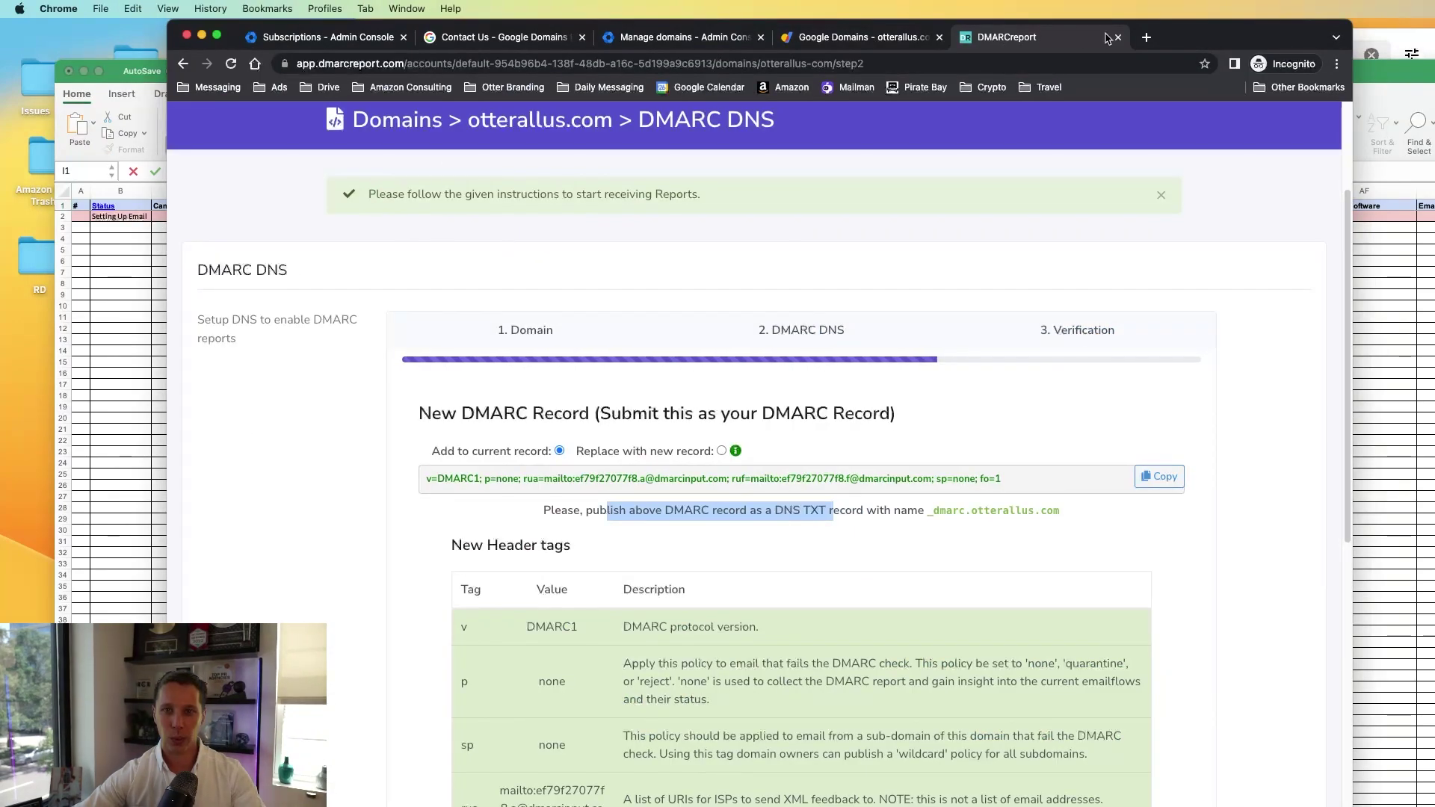
Step: Confirm the DMARC record for otterallus.com is published, finish setup, and close DMARCreport
scroll(702, 525, "down", 2)
scroll(702, 525, "down", 10)
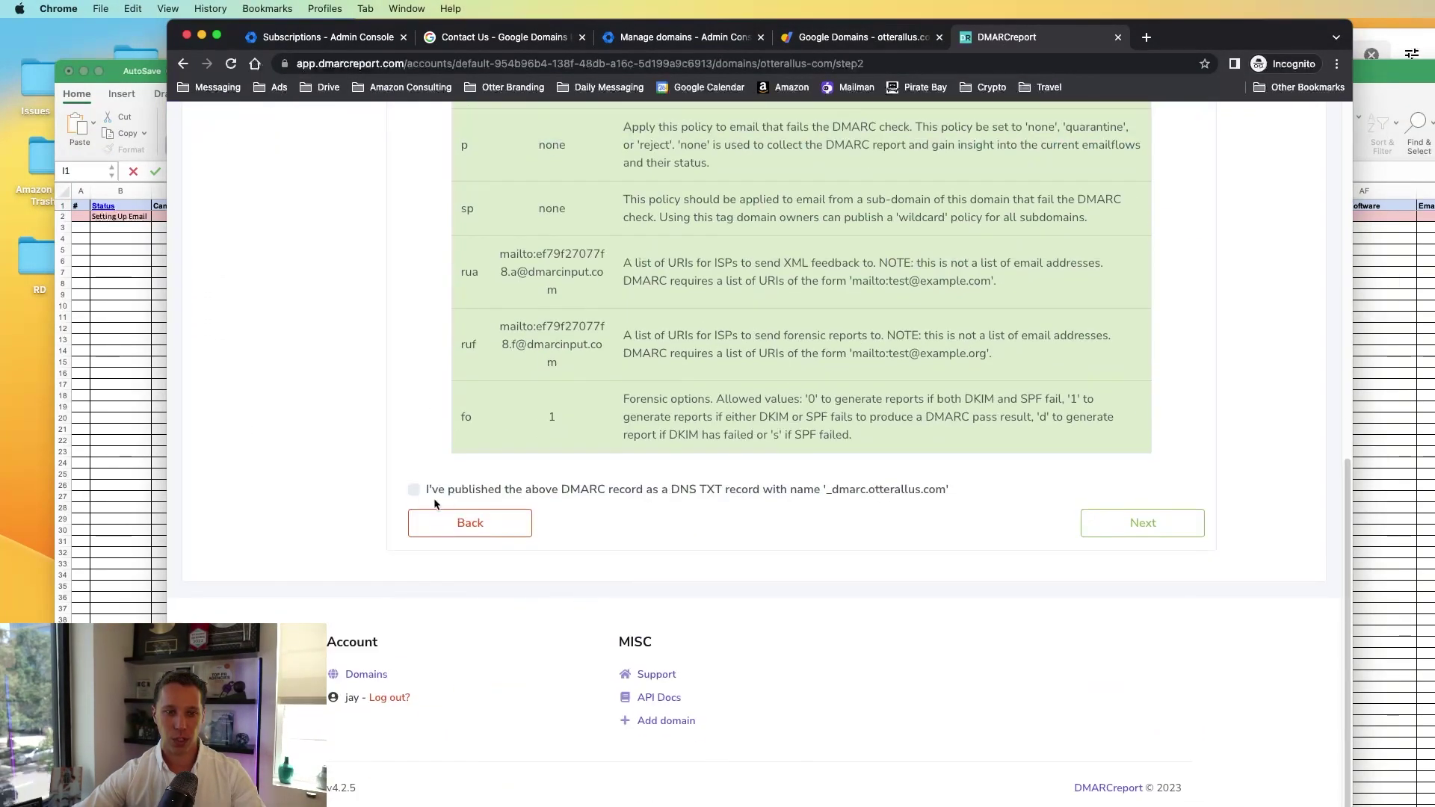
left_click(1139, 527)
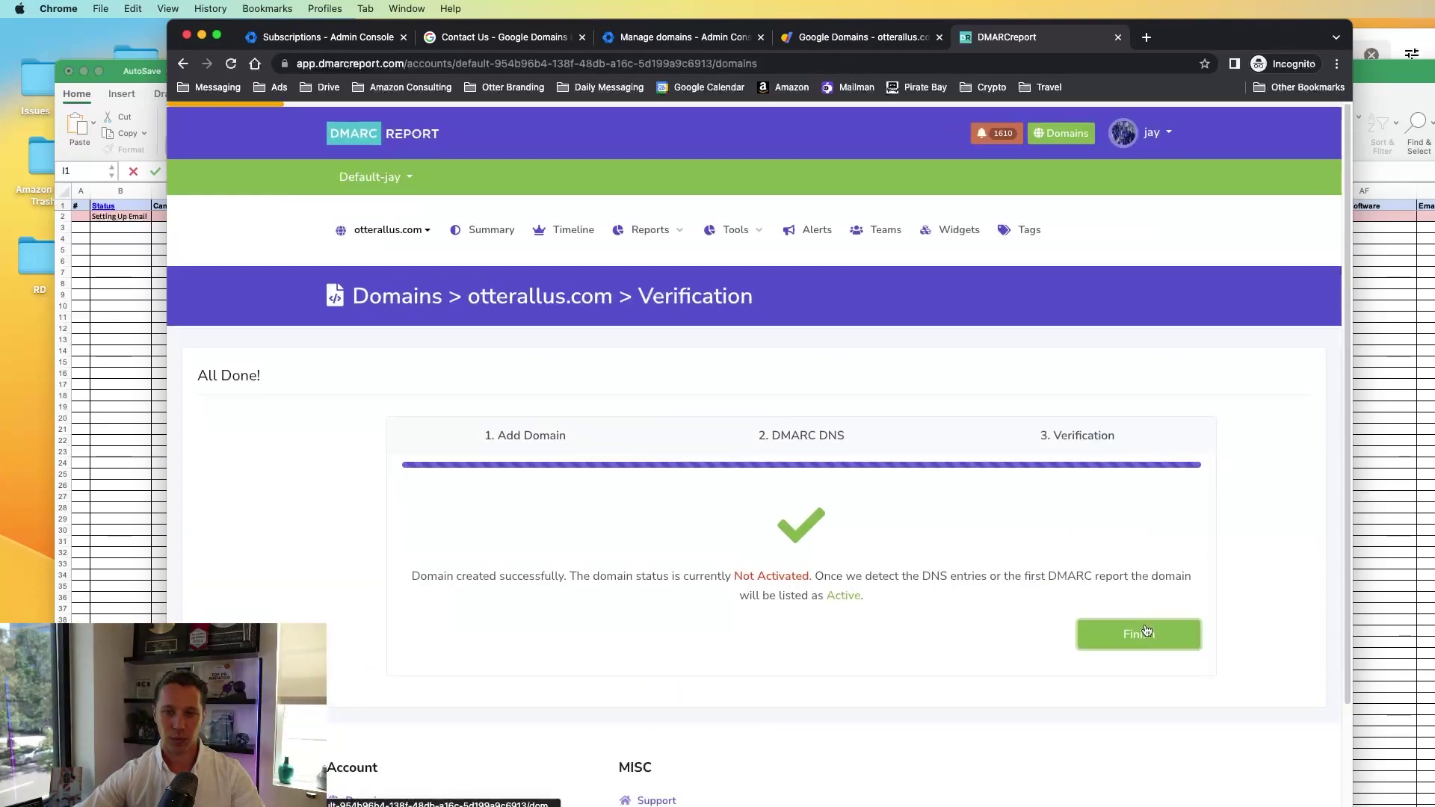
key("super+w")
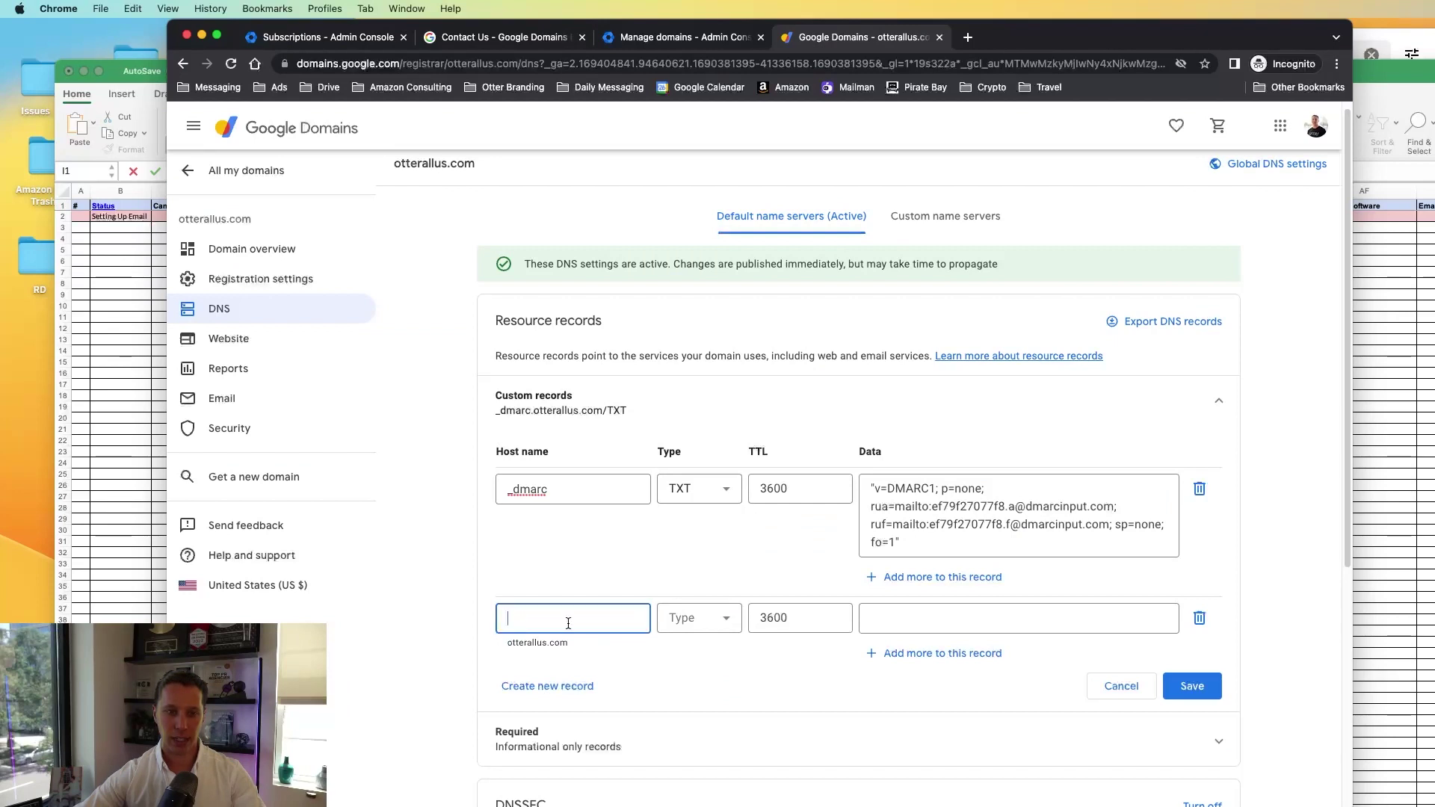
Step: Set the new record's host to inst, type CNAME, and TTL 600
type("inst")
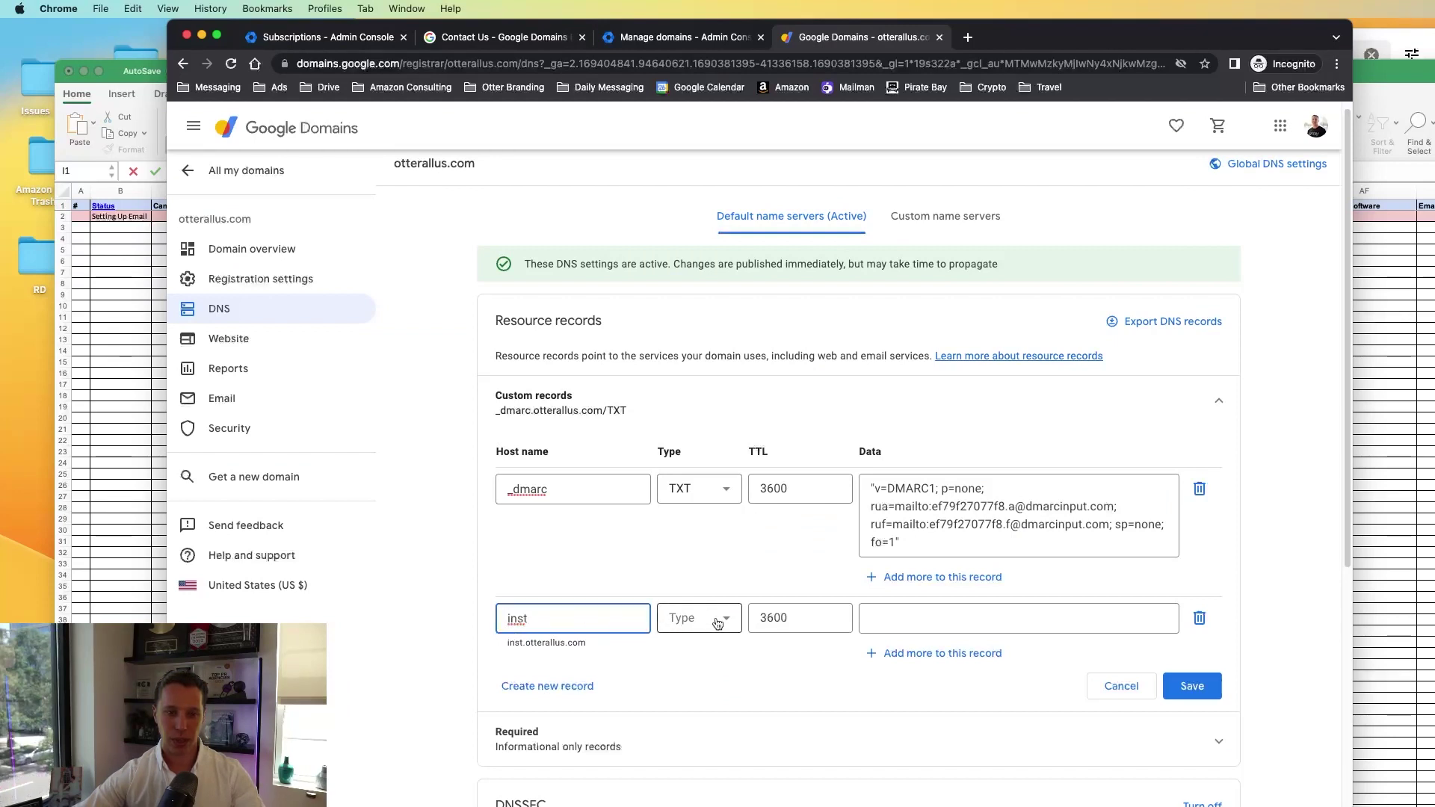
left_click(719, 623)
left_click(716, 568)
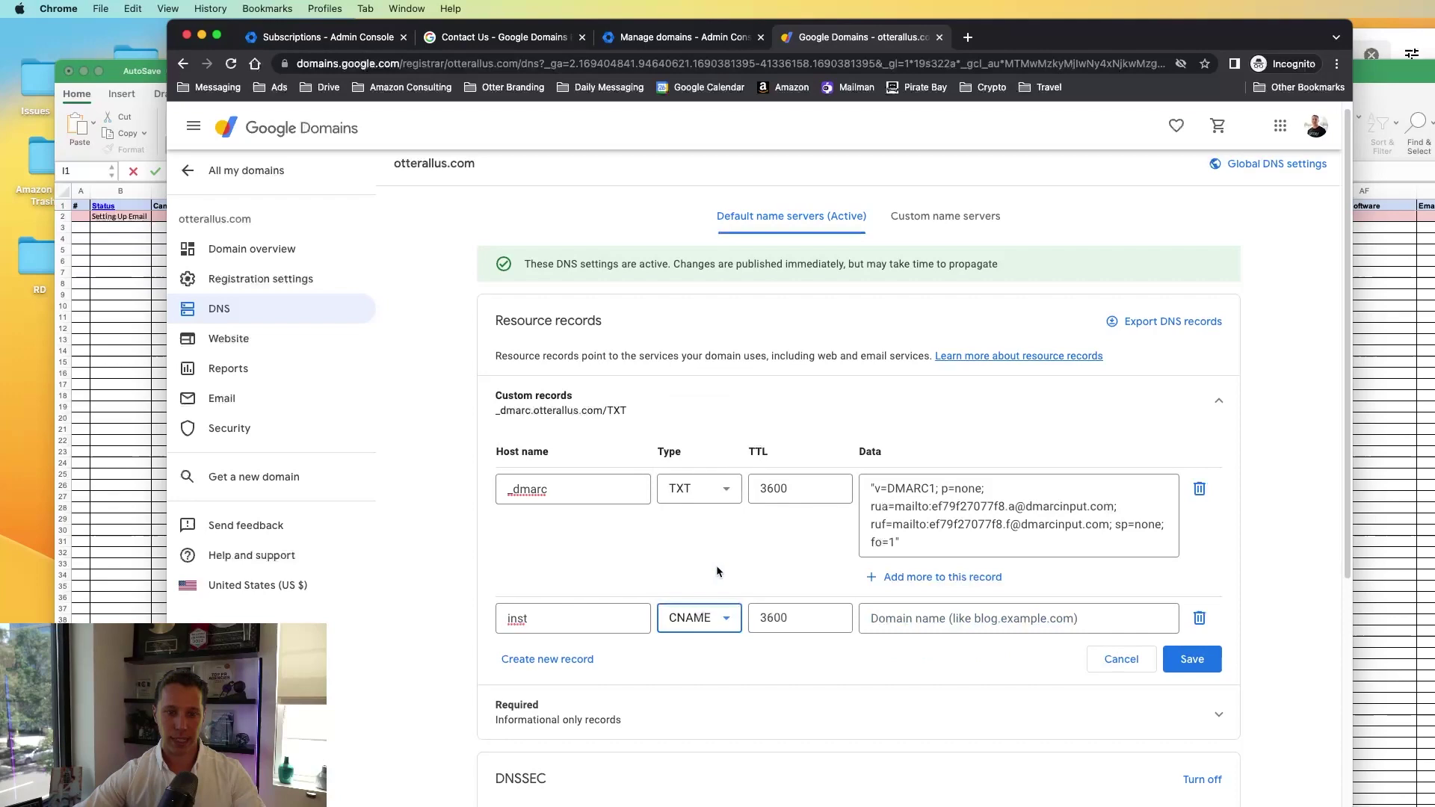
left_click(778, 618)
key("BackSpace")
key("BackSpace")
key("BackSpace")
key("BackSpace")
type("600")
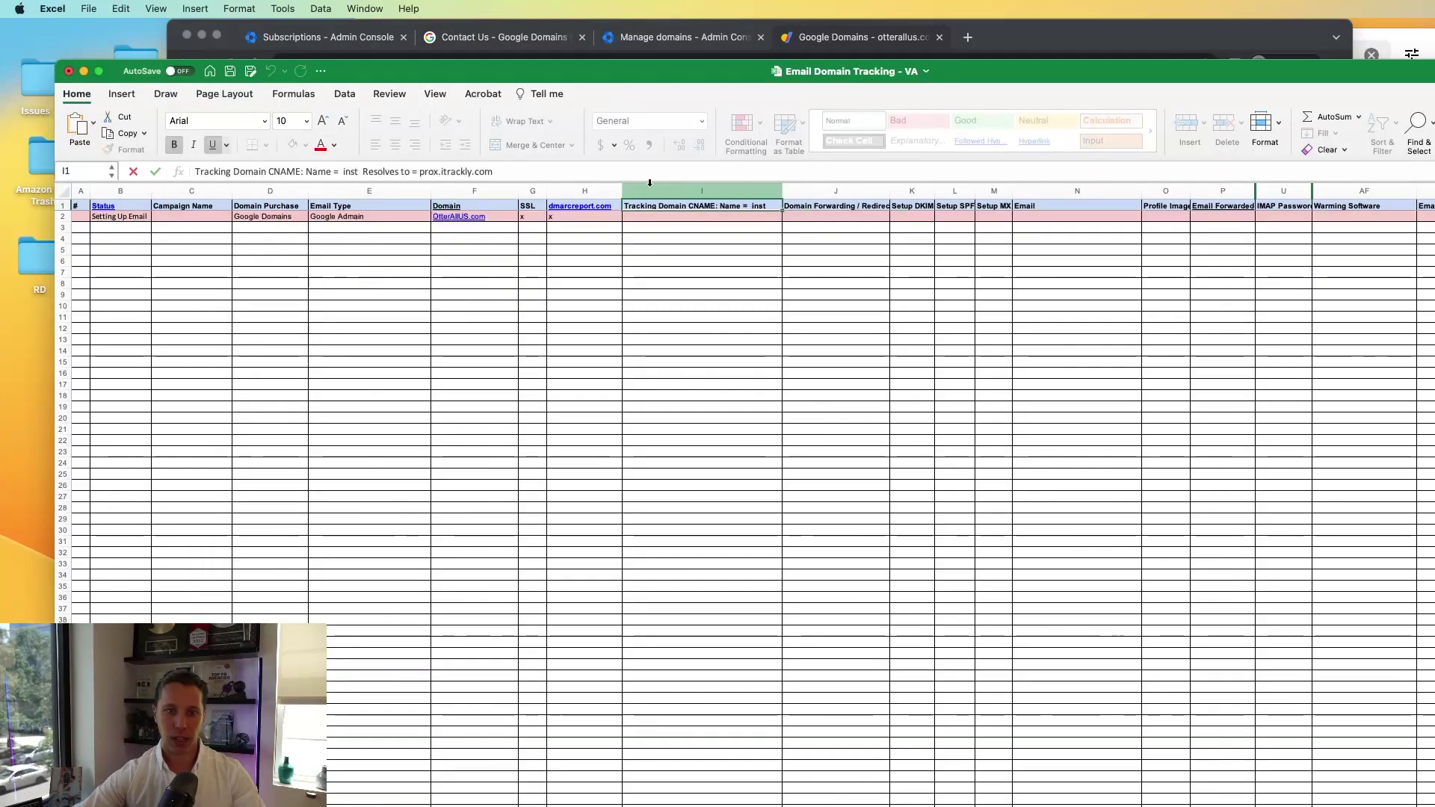
Step: Copy prox.itrackly.com from the sheet header into the record's data and save it
key("super+Tab")
left_click_drag(420, 174, 493, 172)
key("super+c")
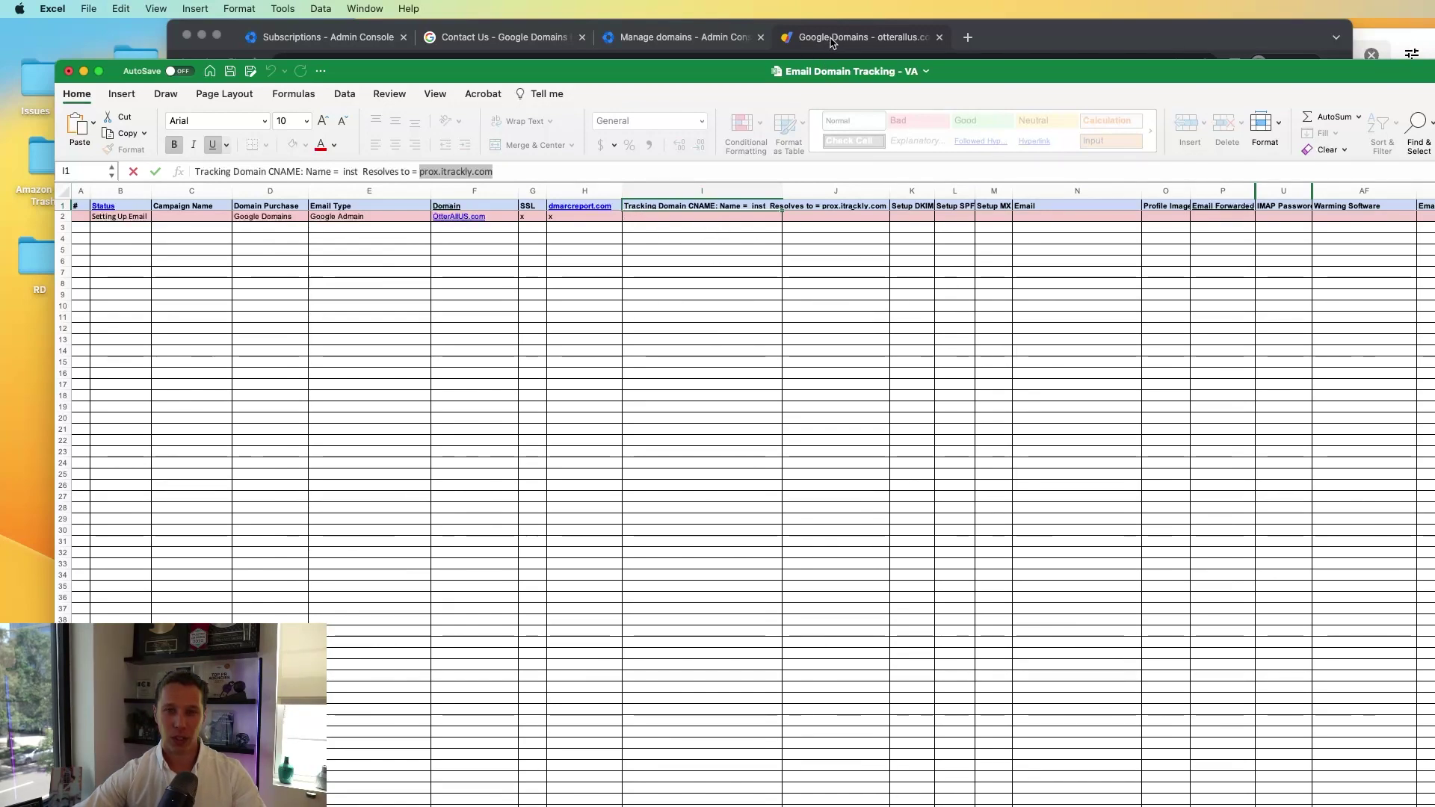
left_click(832, 42)
left_click(949, 620)
key("super+v")
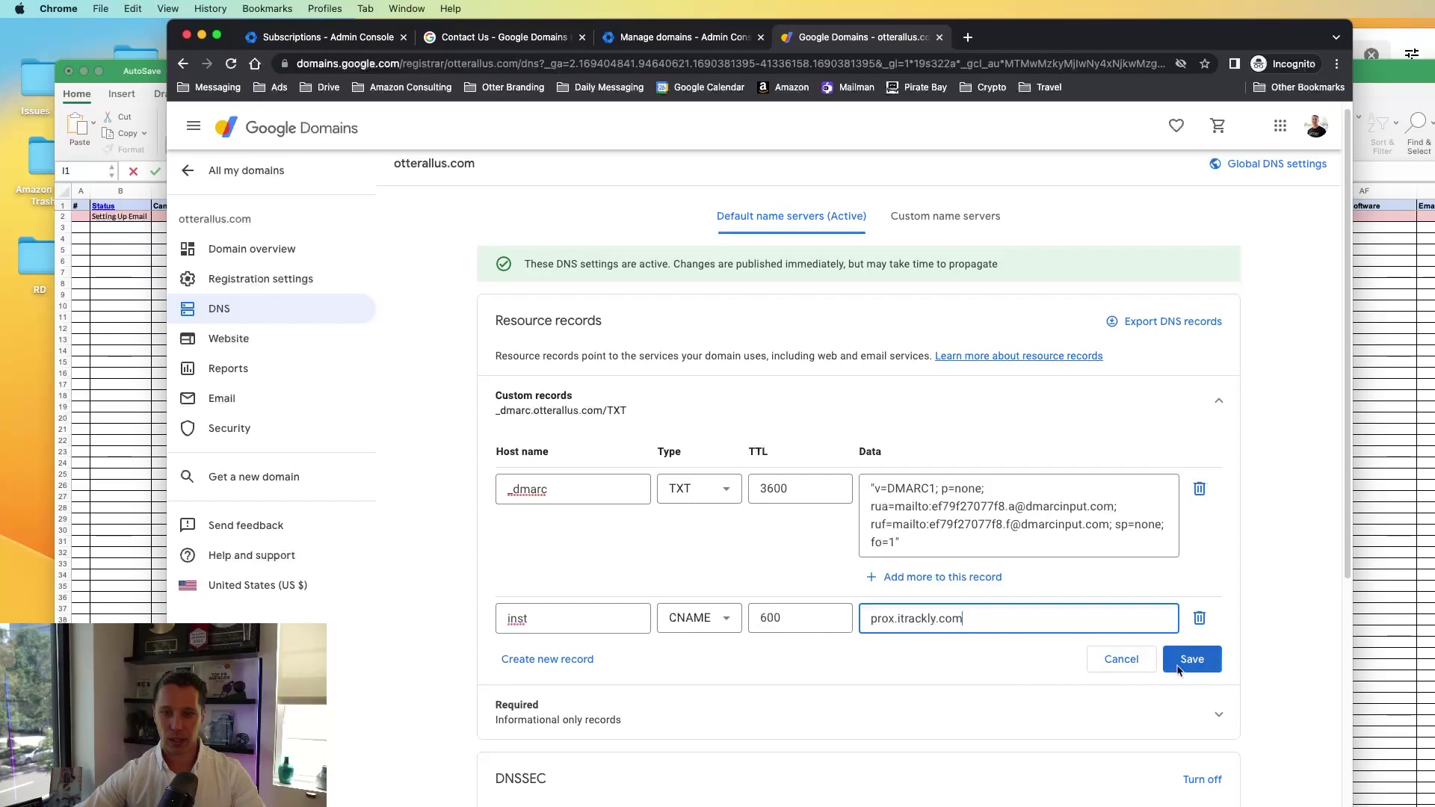
left_click(1188, 660)
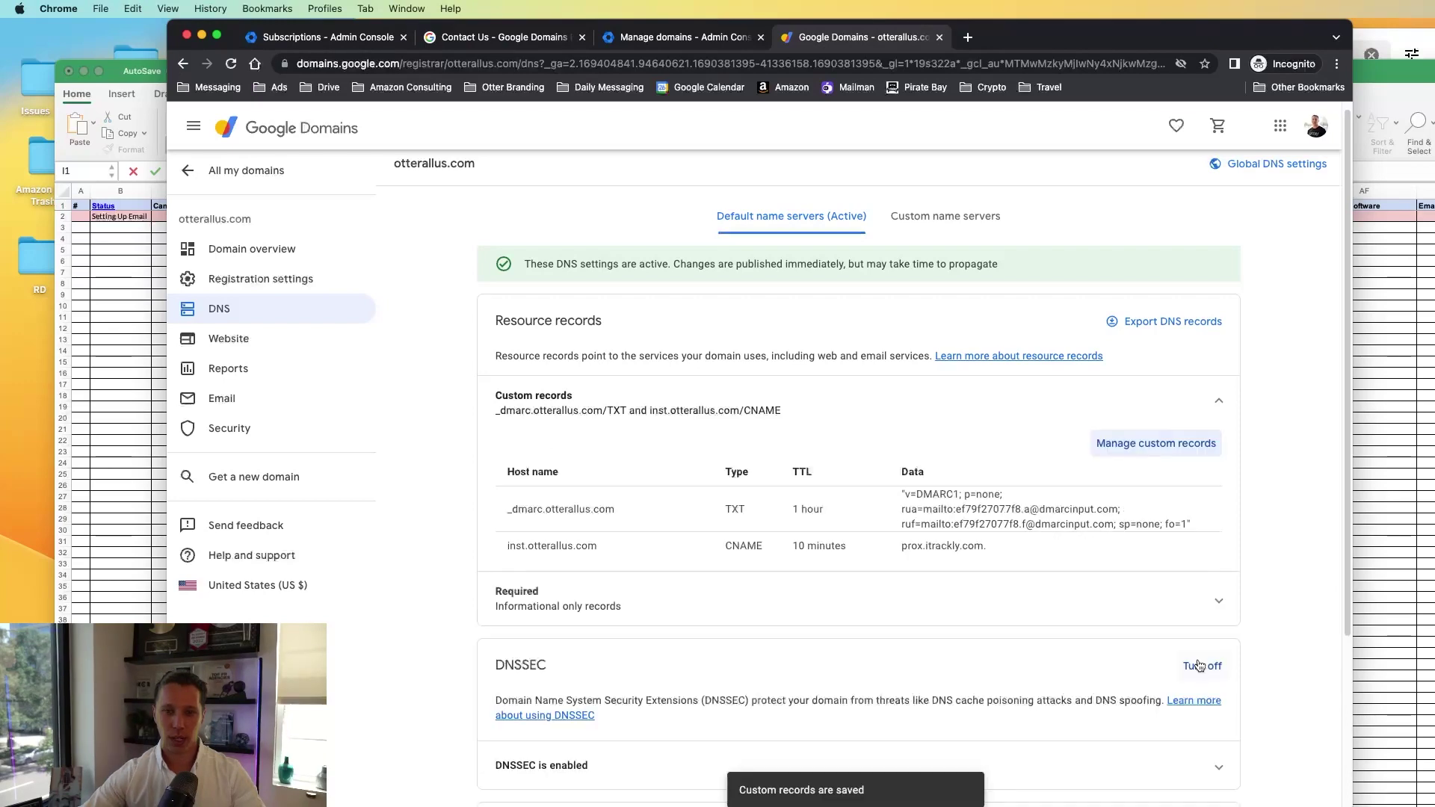
left_click(1387, 601)
Step: Mark the Tracking Domain CNAME column done with an x in cell I2
left_click(684, 217)
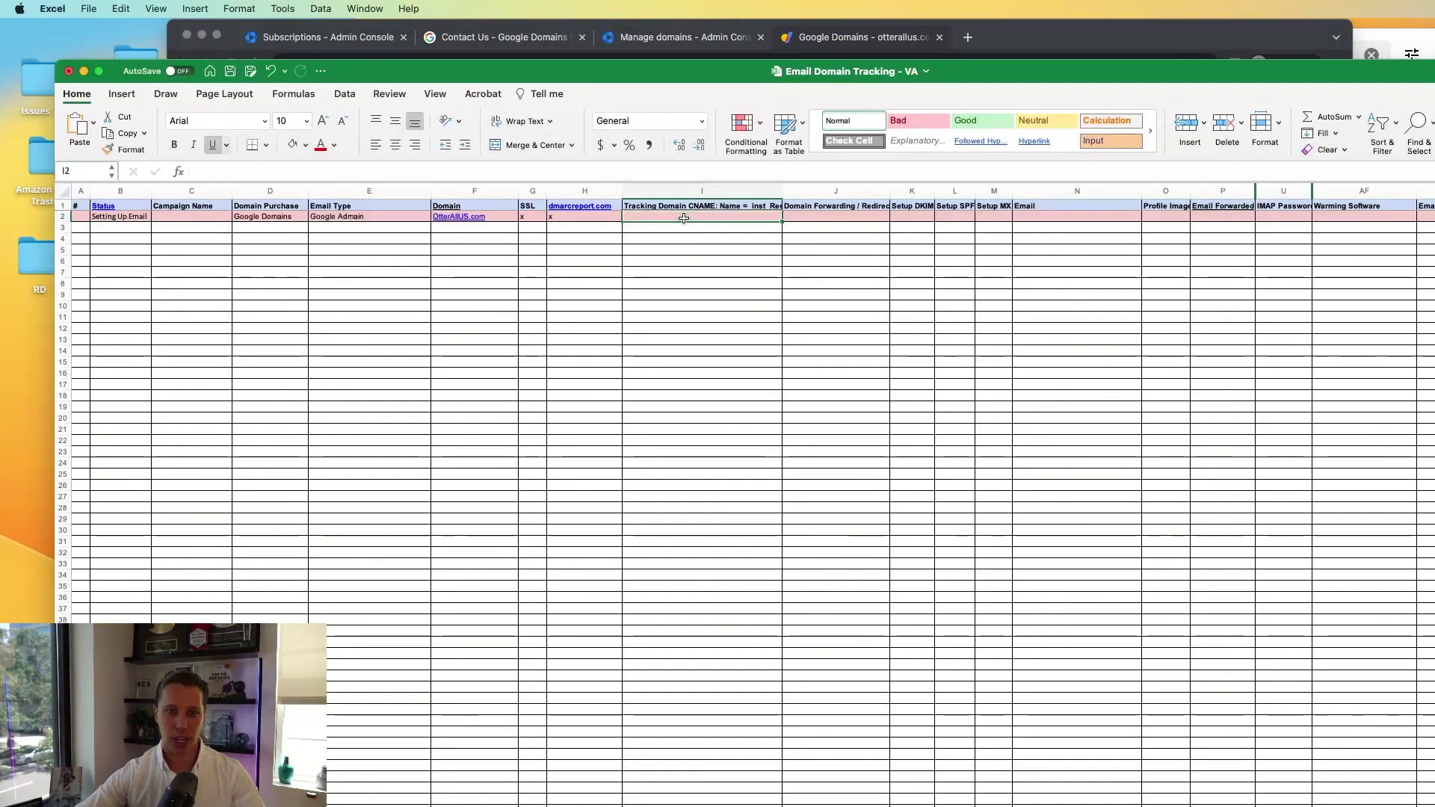
type("x")
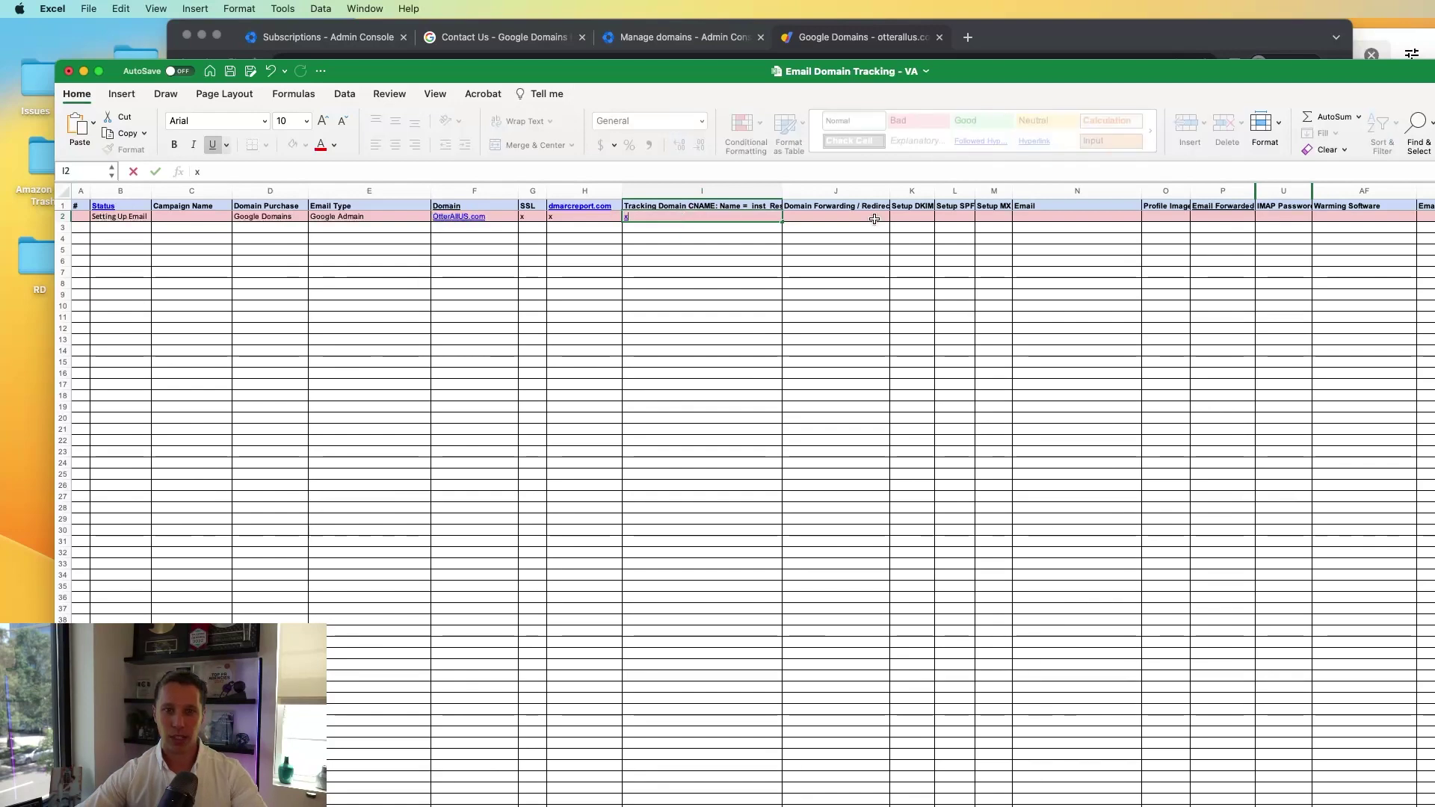
left_click(869, 204)
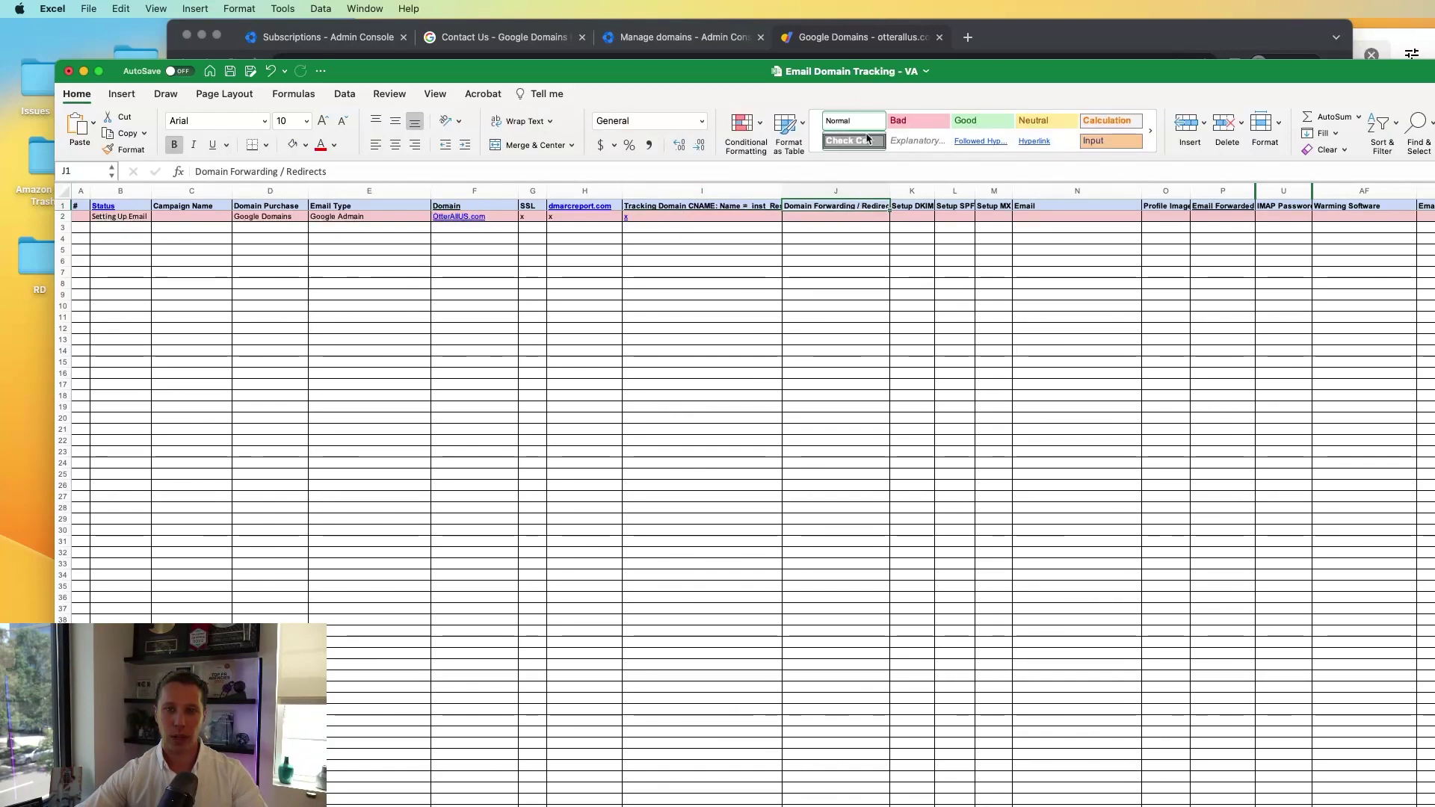
left_click(863, 37)
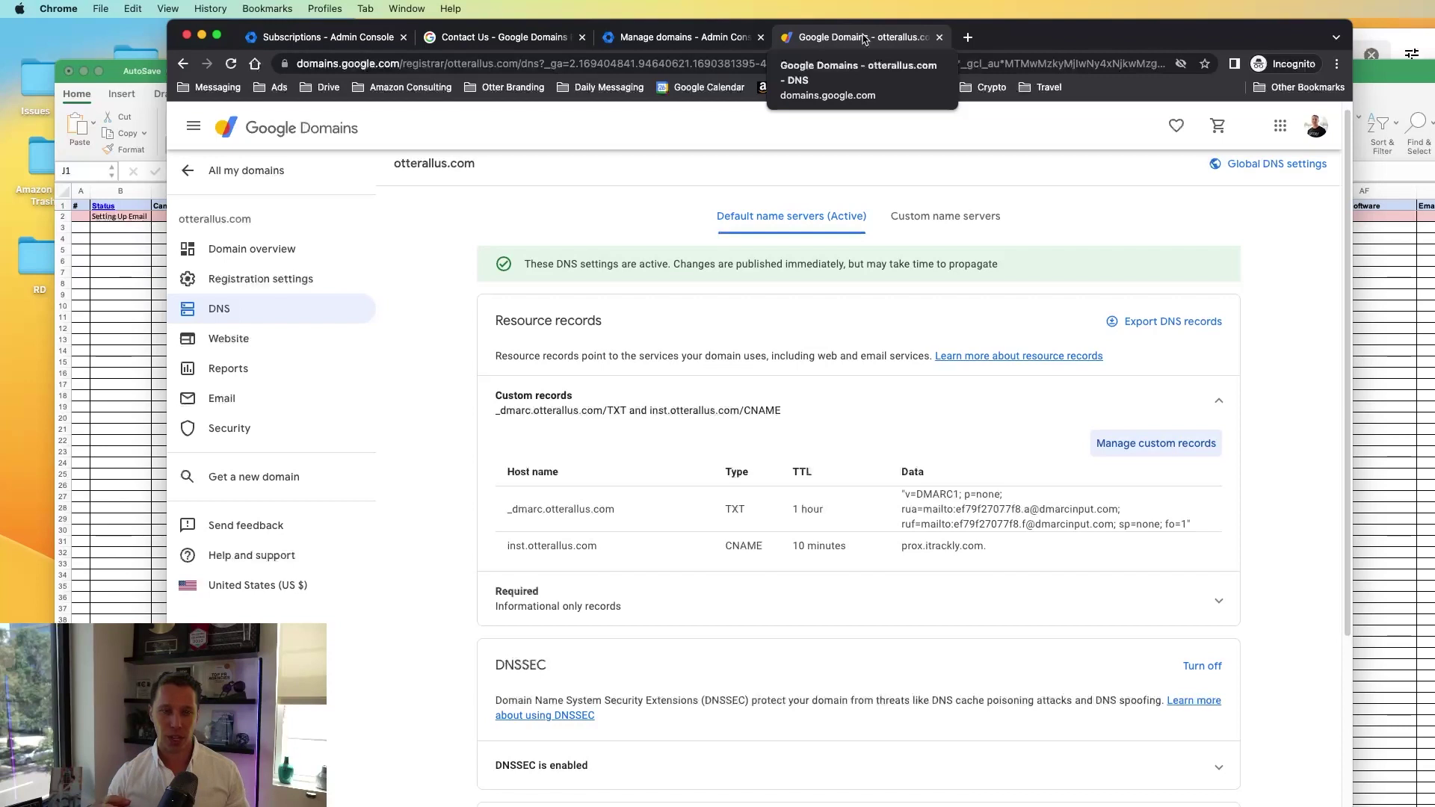
Step: Set otterallus.com to forward to otterpr.com from its Website settings in Google Domains
left_click(259, 344)
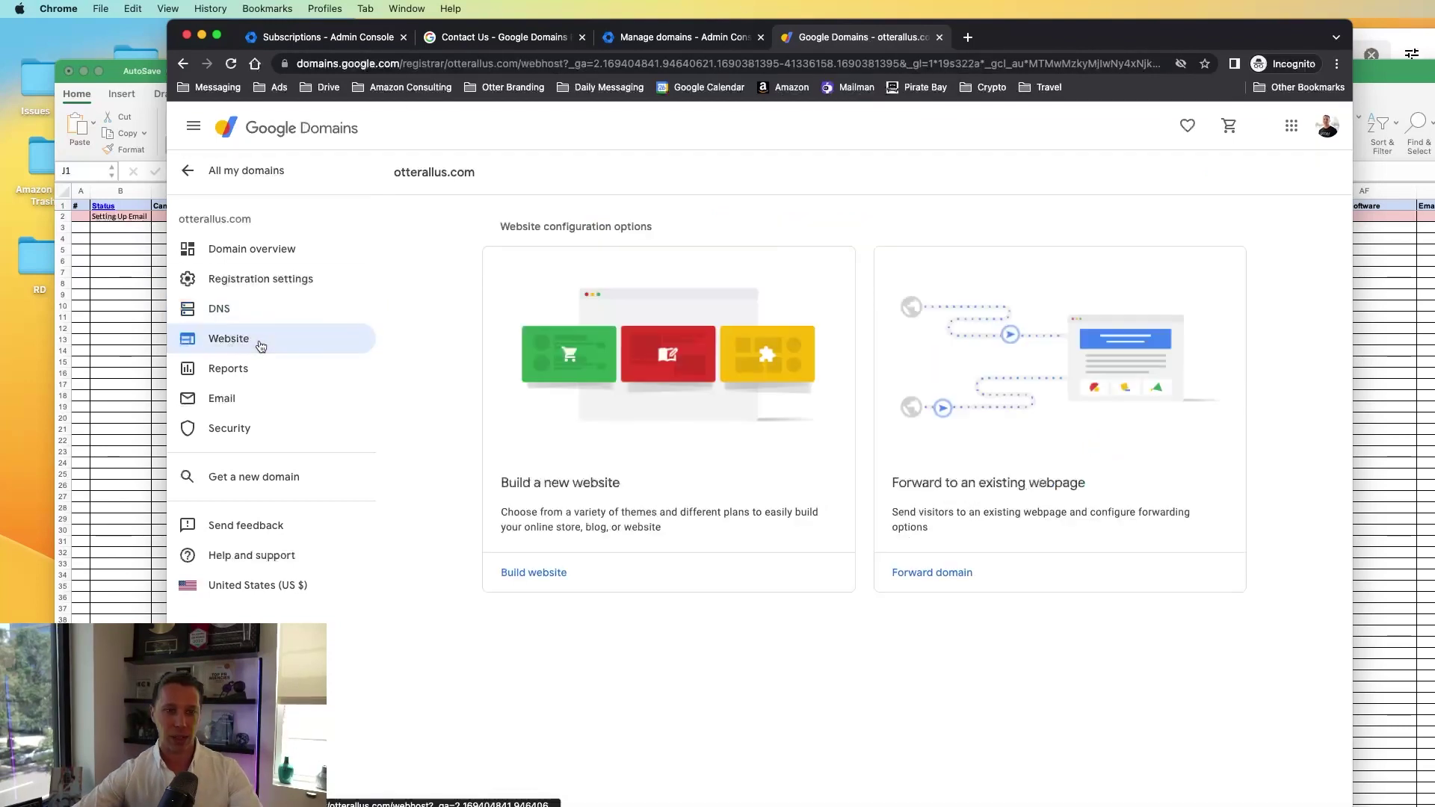
left_click(908, 573)
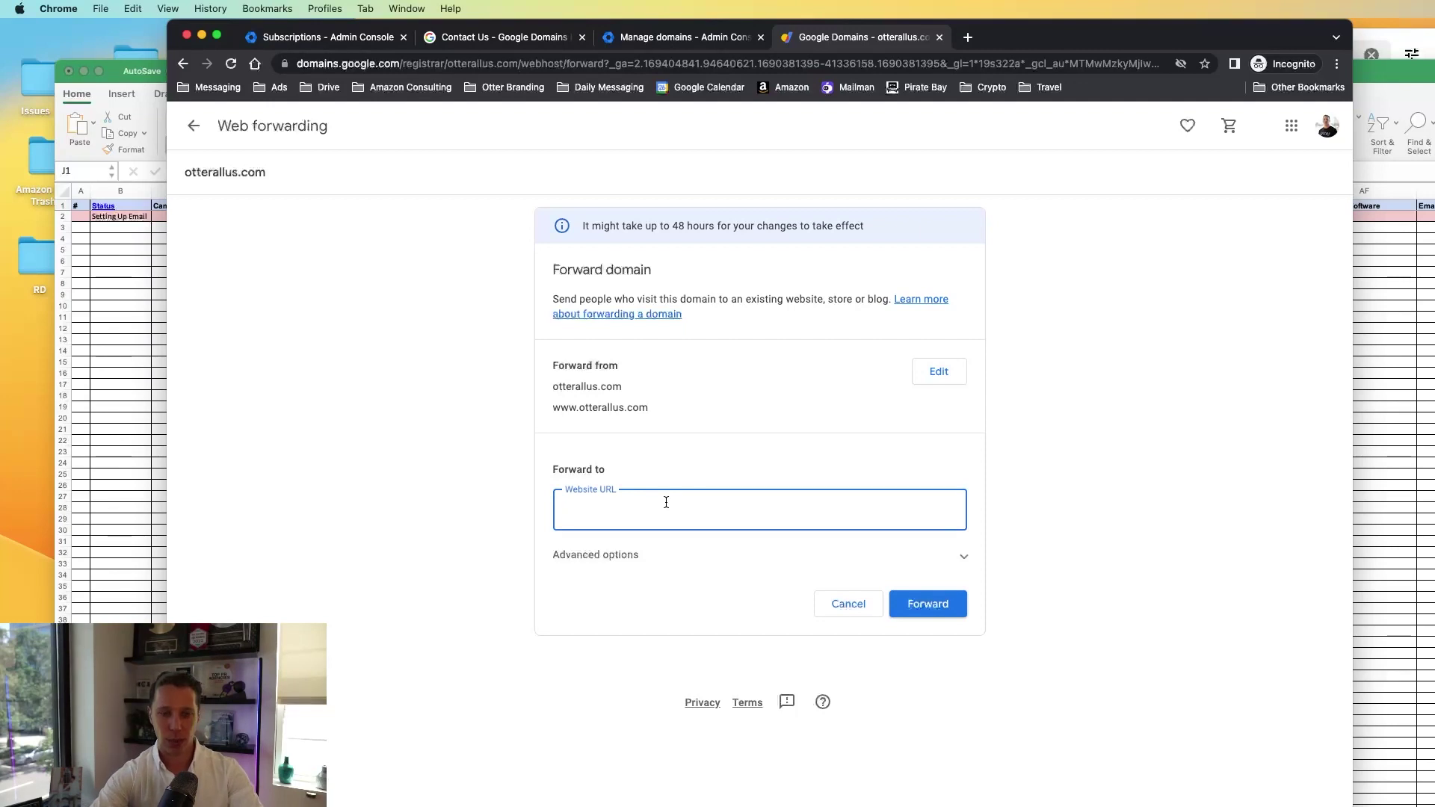
type("otterpr.com")
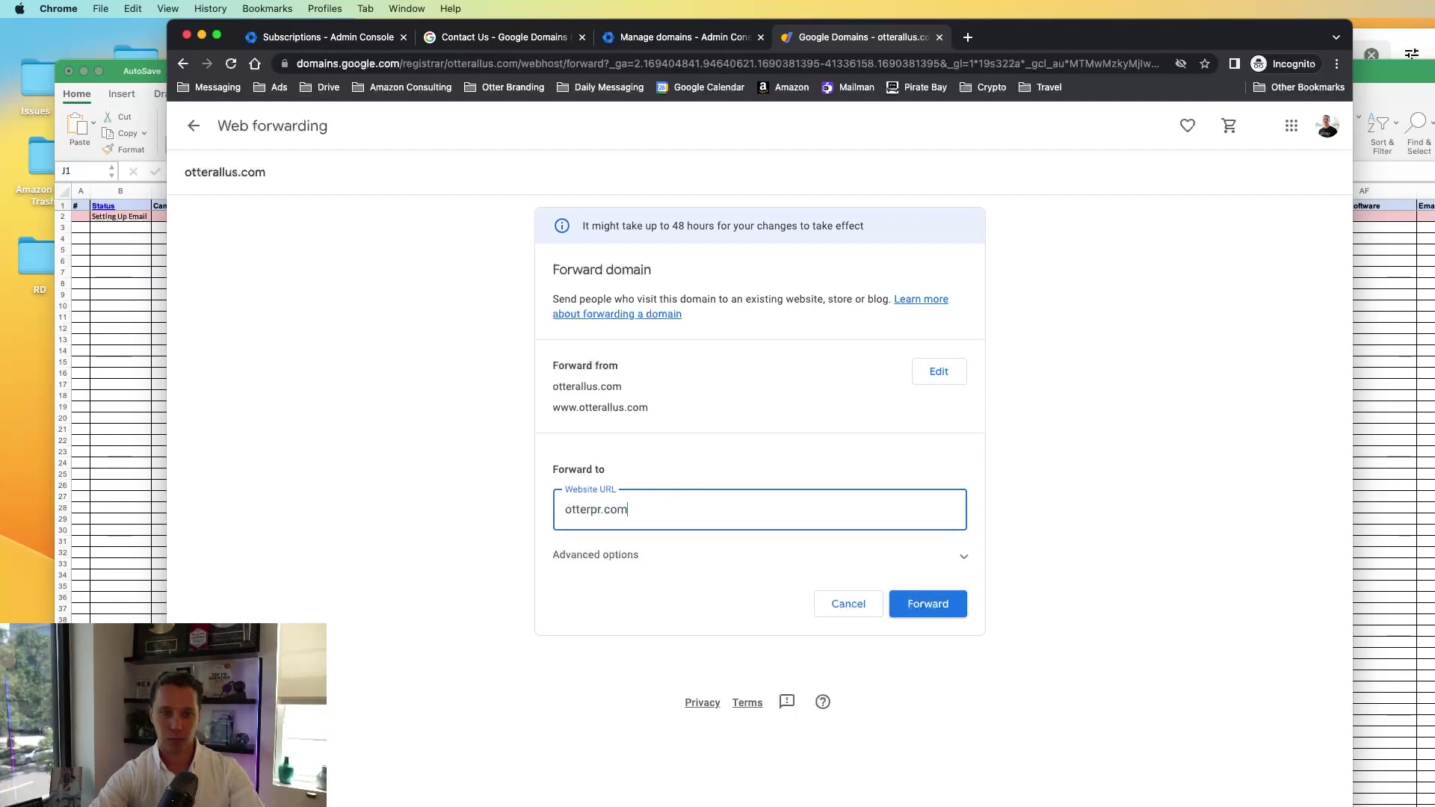
key("Return")
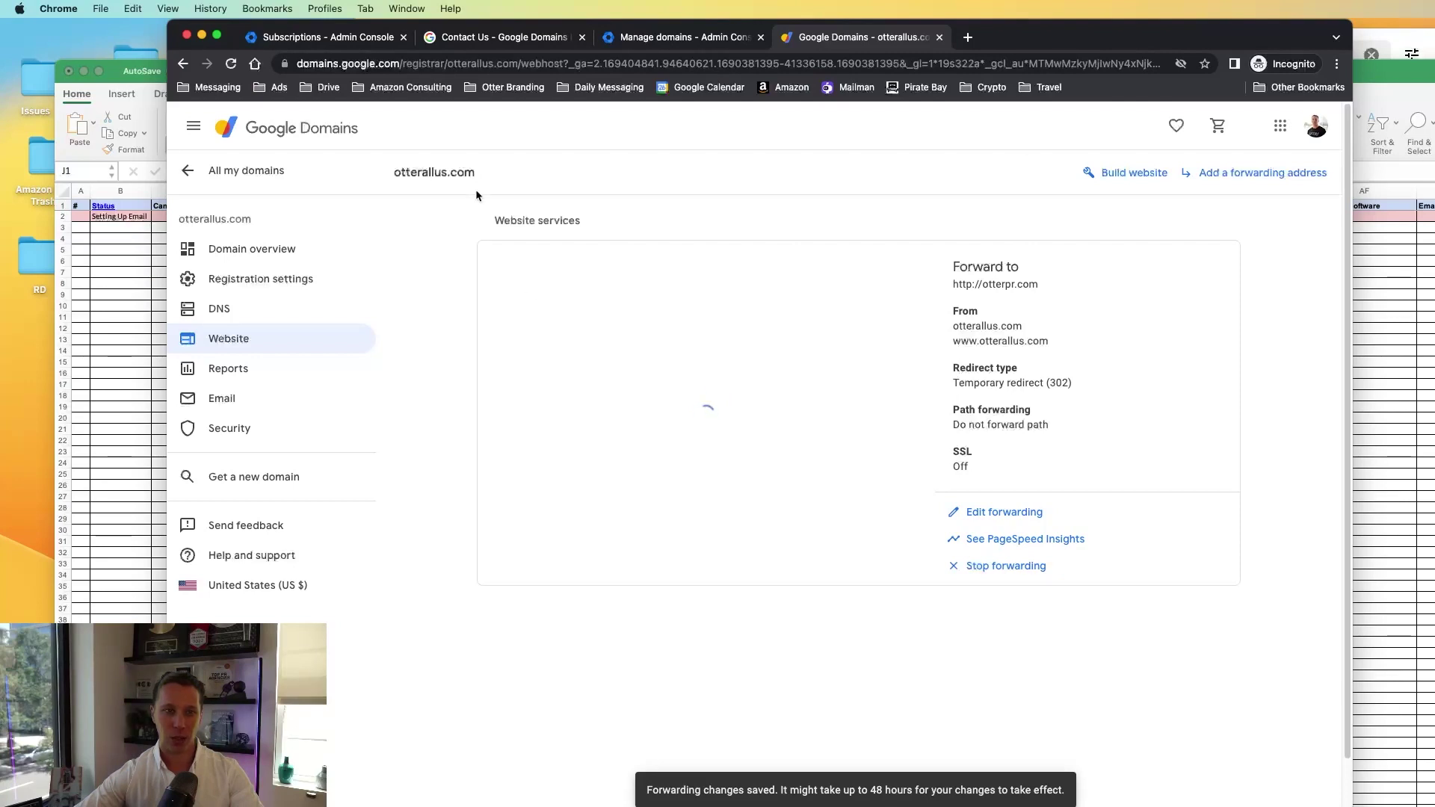
left_click_drag(476, 196, 398, 177)
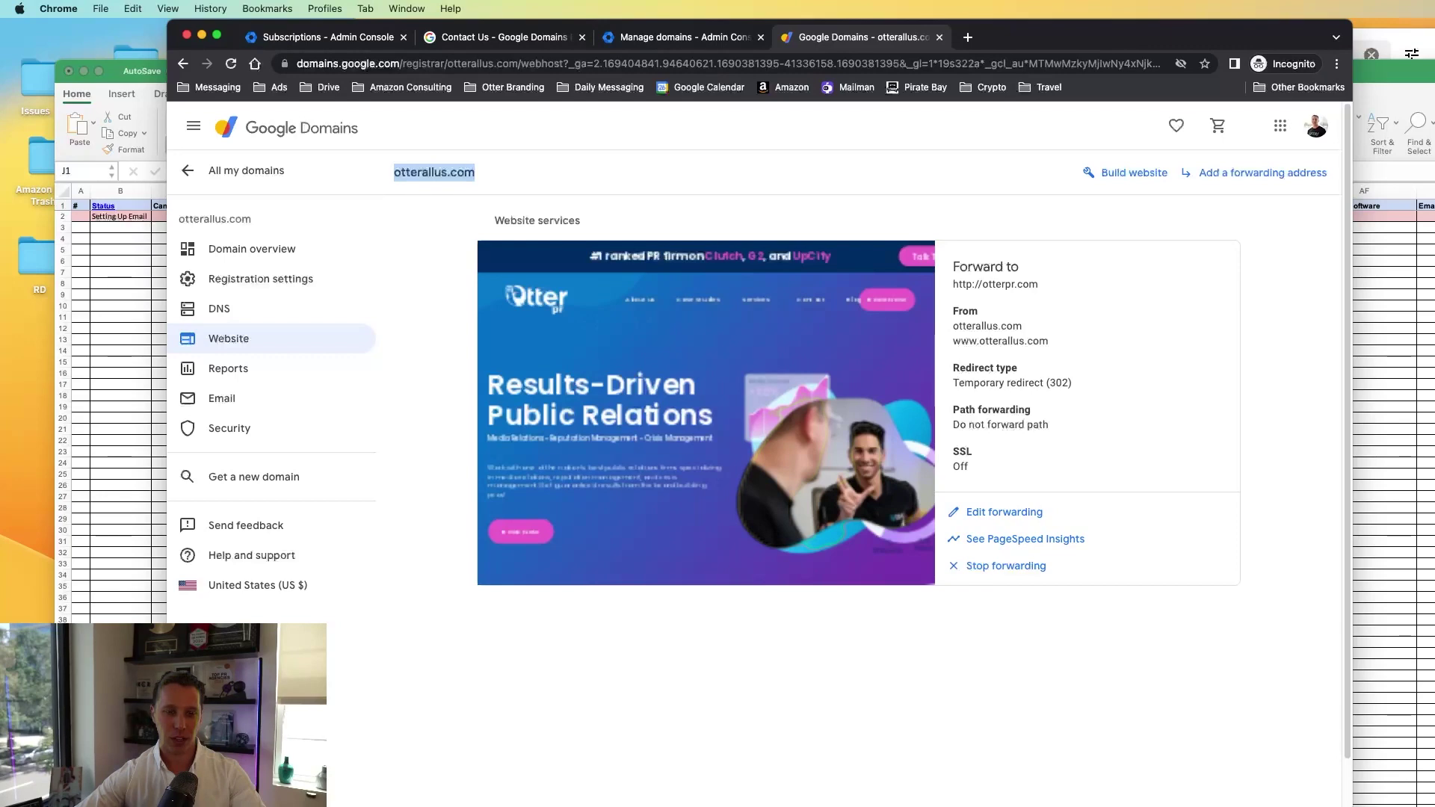
key("super+Tab")
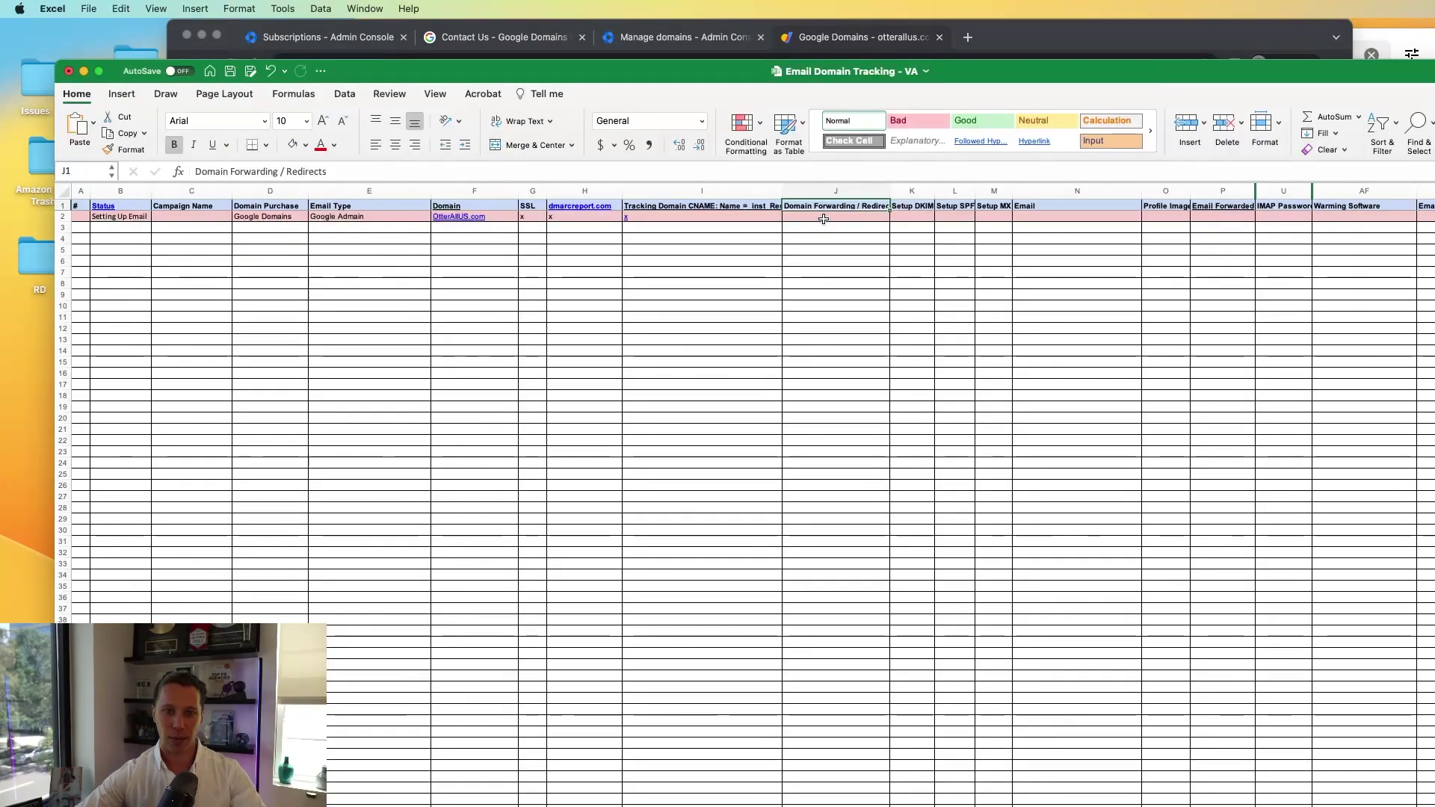
Step: Enter otterpr.com in J2 under Domain Forwarding / Redirects, then check the DKIM, SPF and MX headers
left_click(823, 219)
type("otter")
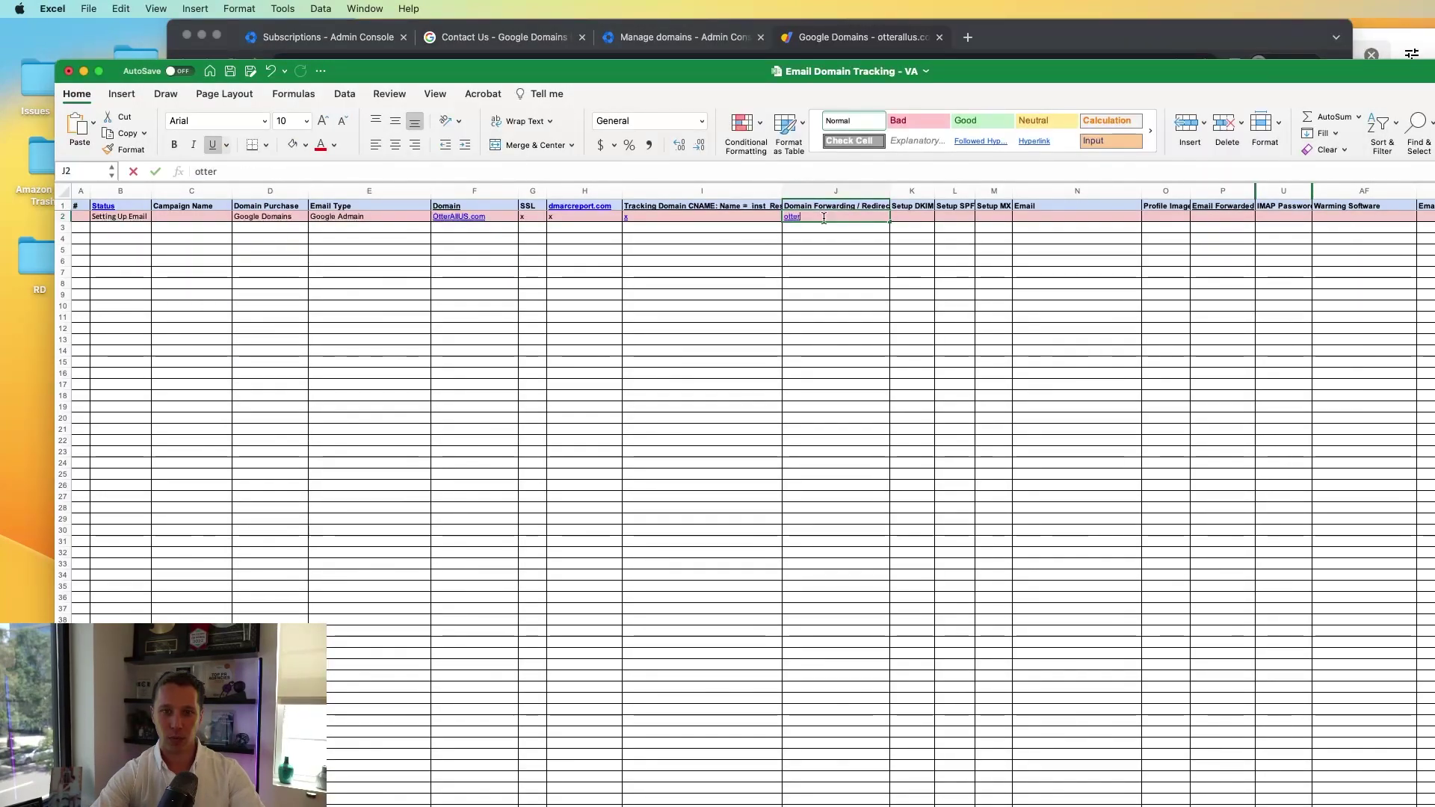
type("pr.com")
left_click(924, 210)
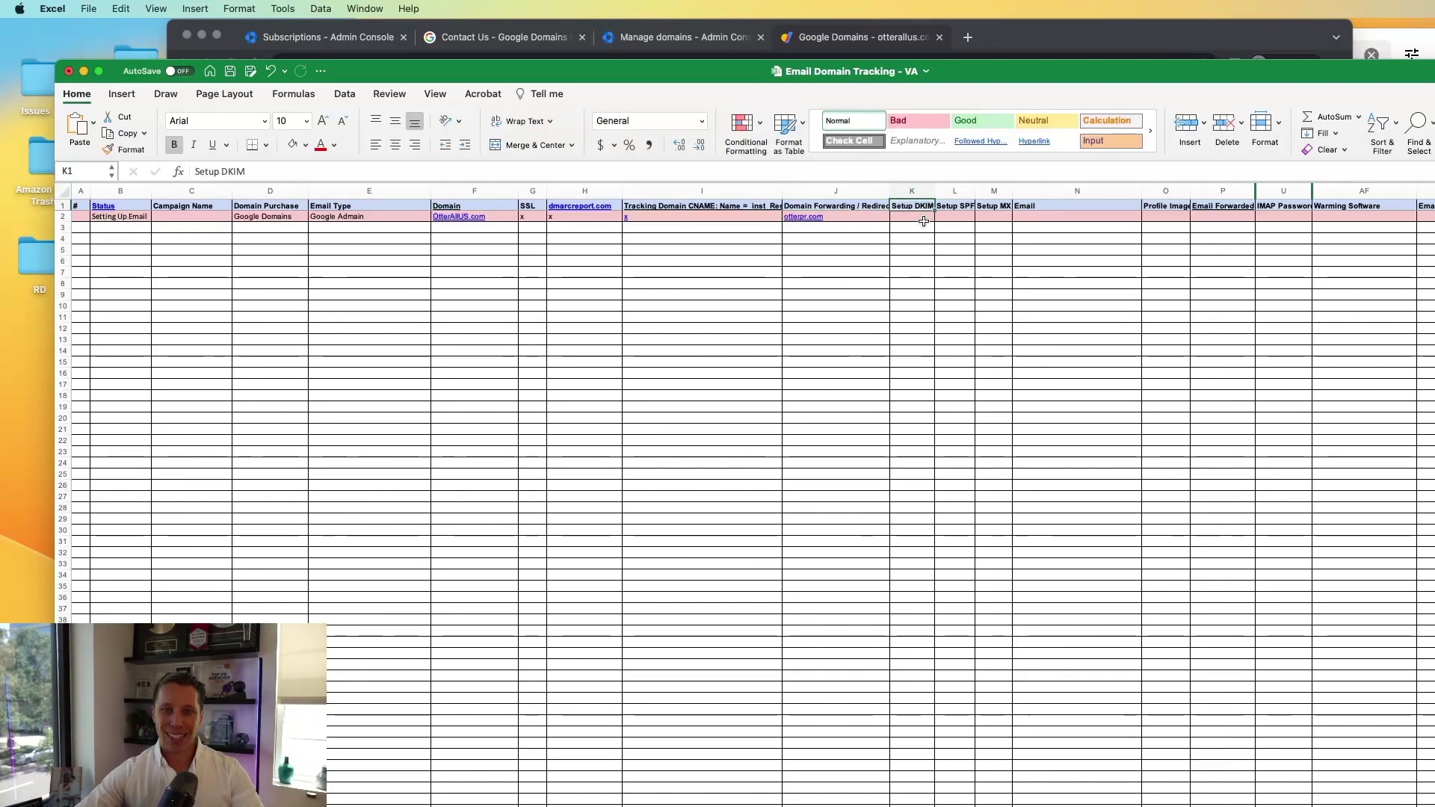
left_click(966, 208)
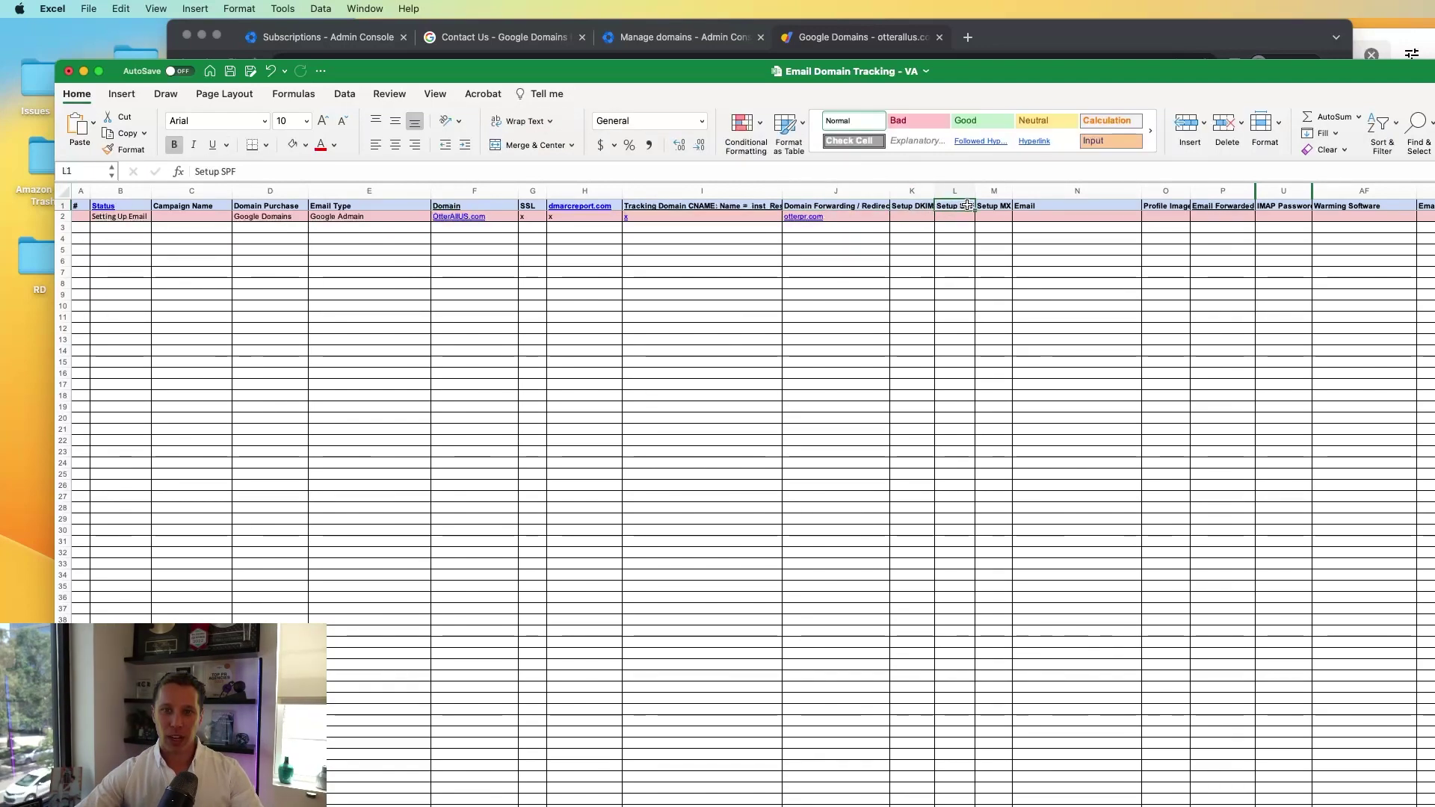
left_click(993, 208)
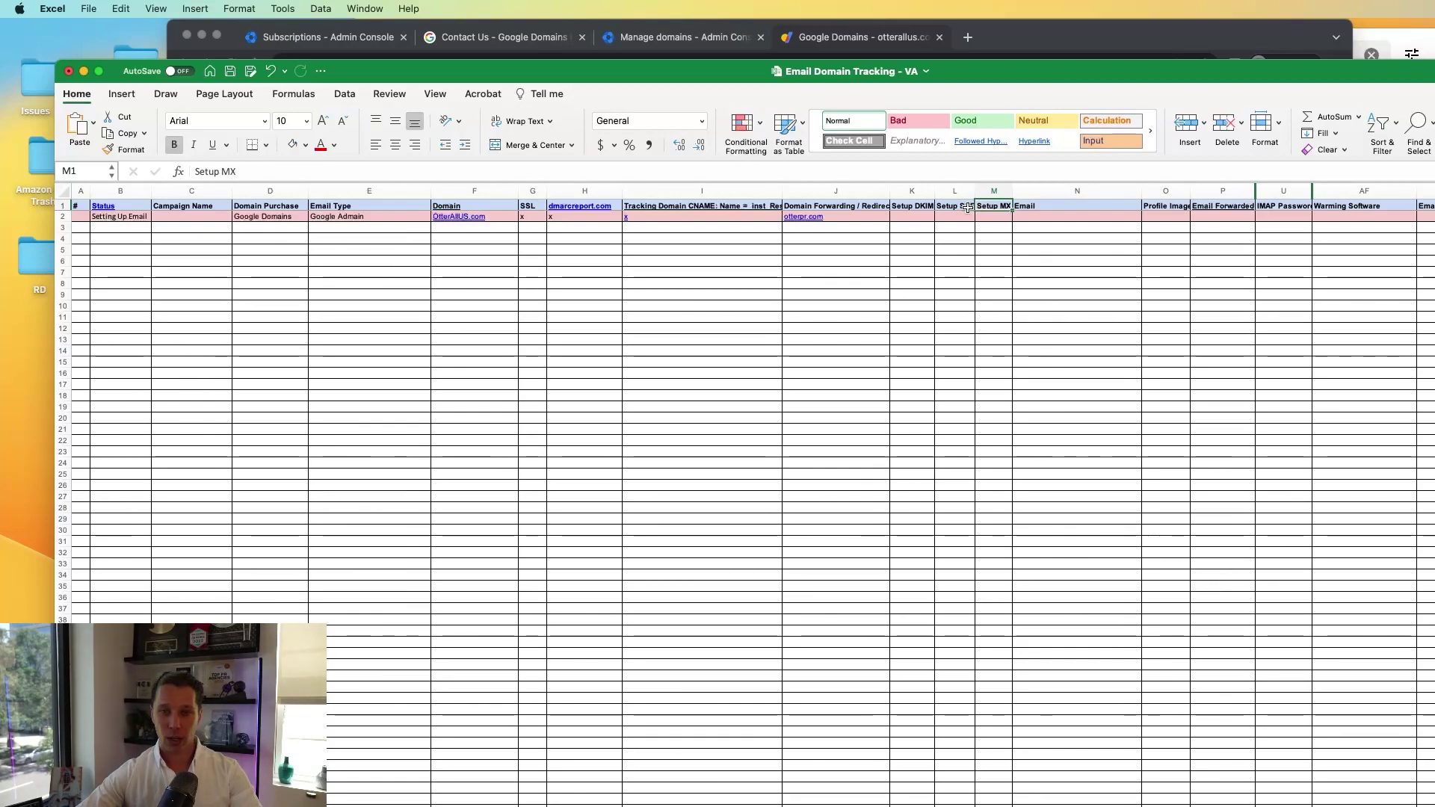
Step: From the Admin Console home dashboard, choose Add a domain in the Domains card
left_click(824, 42)
left_click(683, 38)
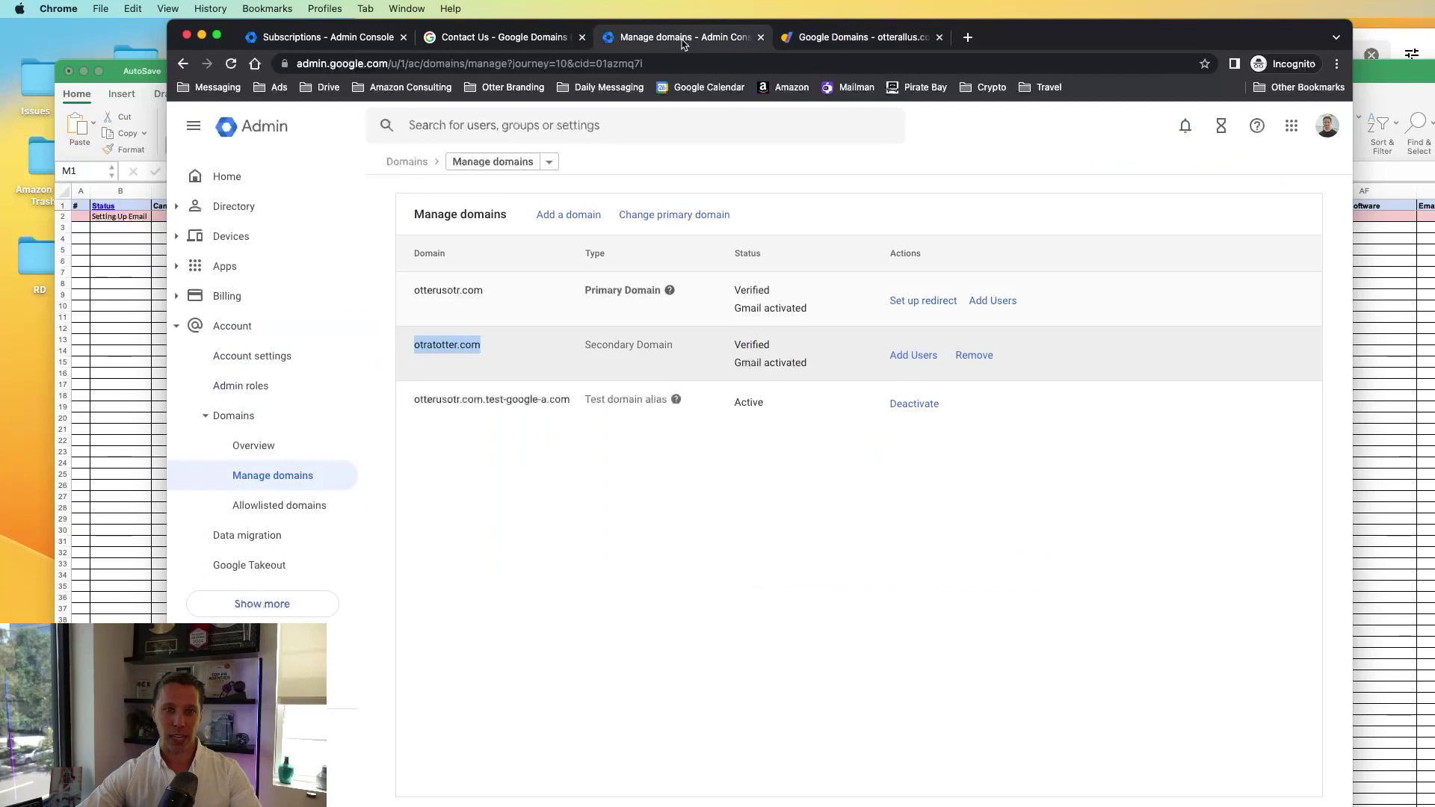
left_click(229, 187)
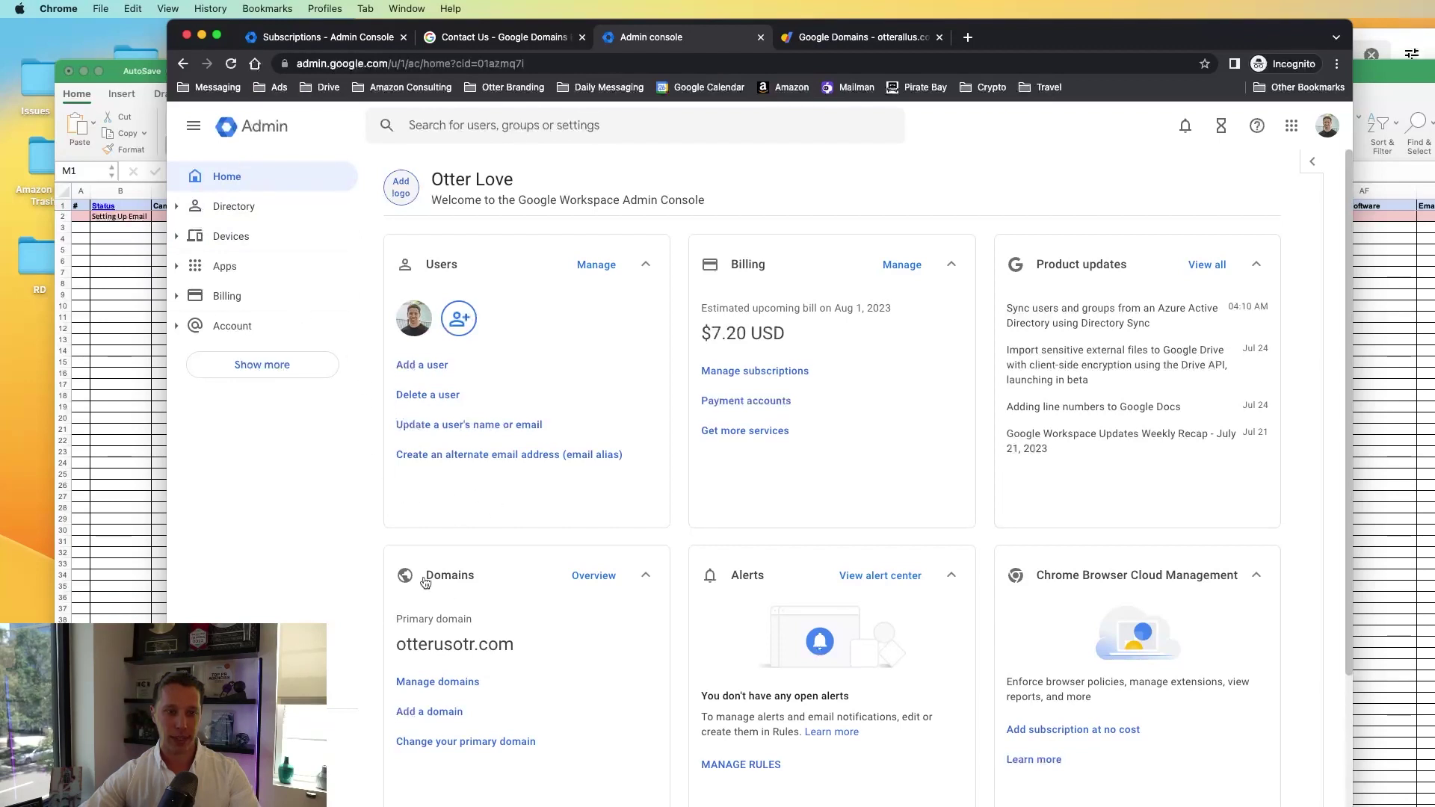
scroll(449, 680, "down", 1)
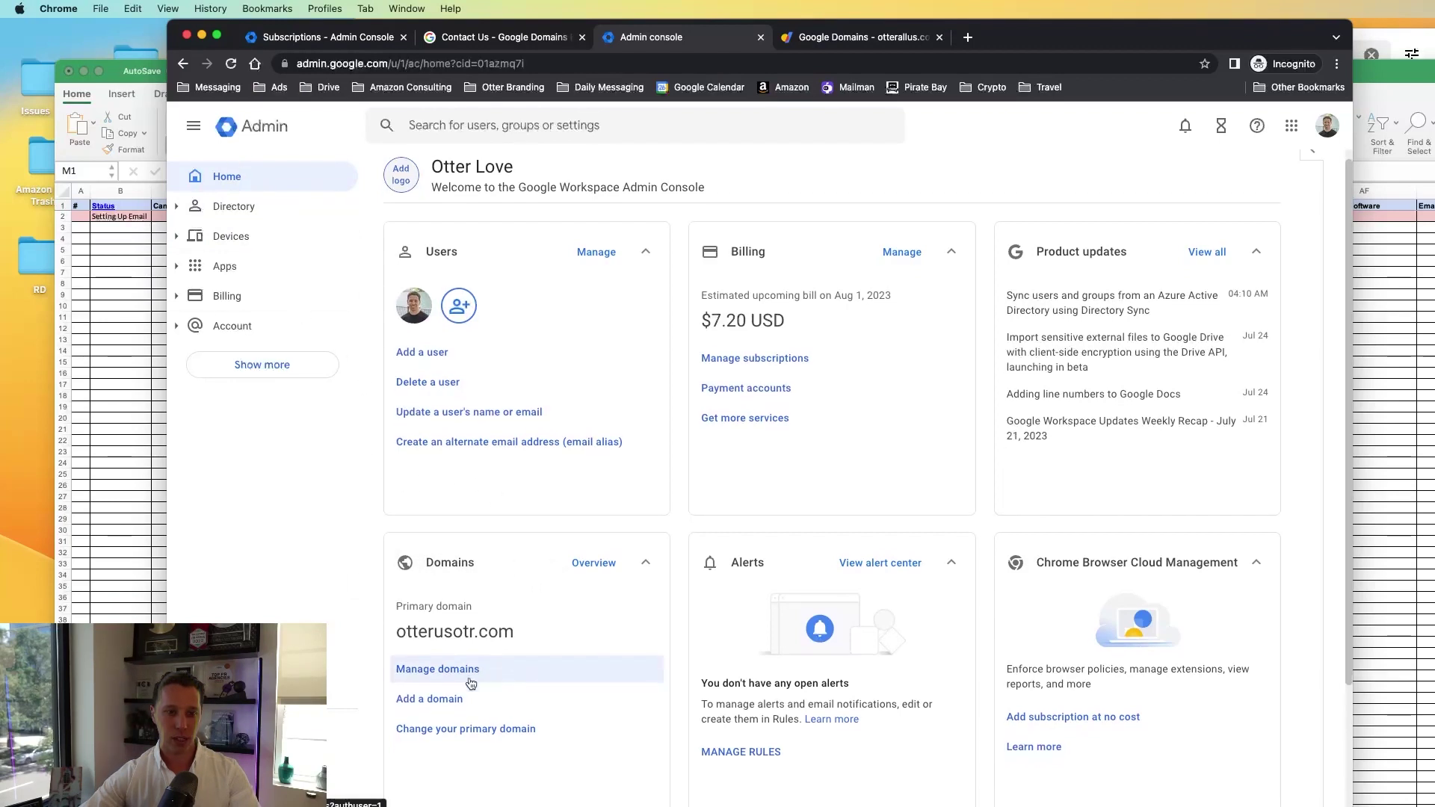
left_click(426, 699)
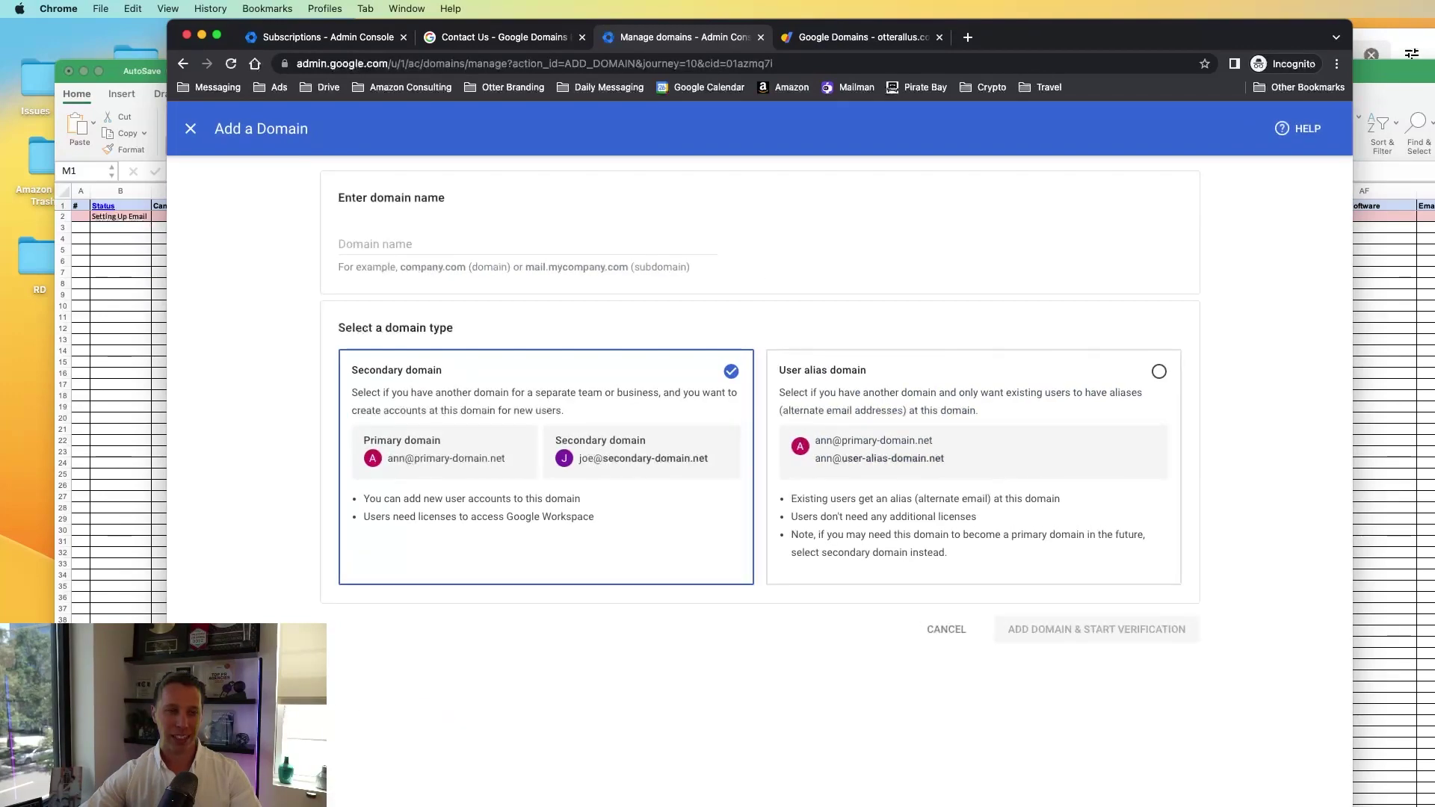
Step: Copy the domain from cell F2 into the Add a Domain name field and submit it
left_click(131, 569)
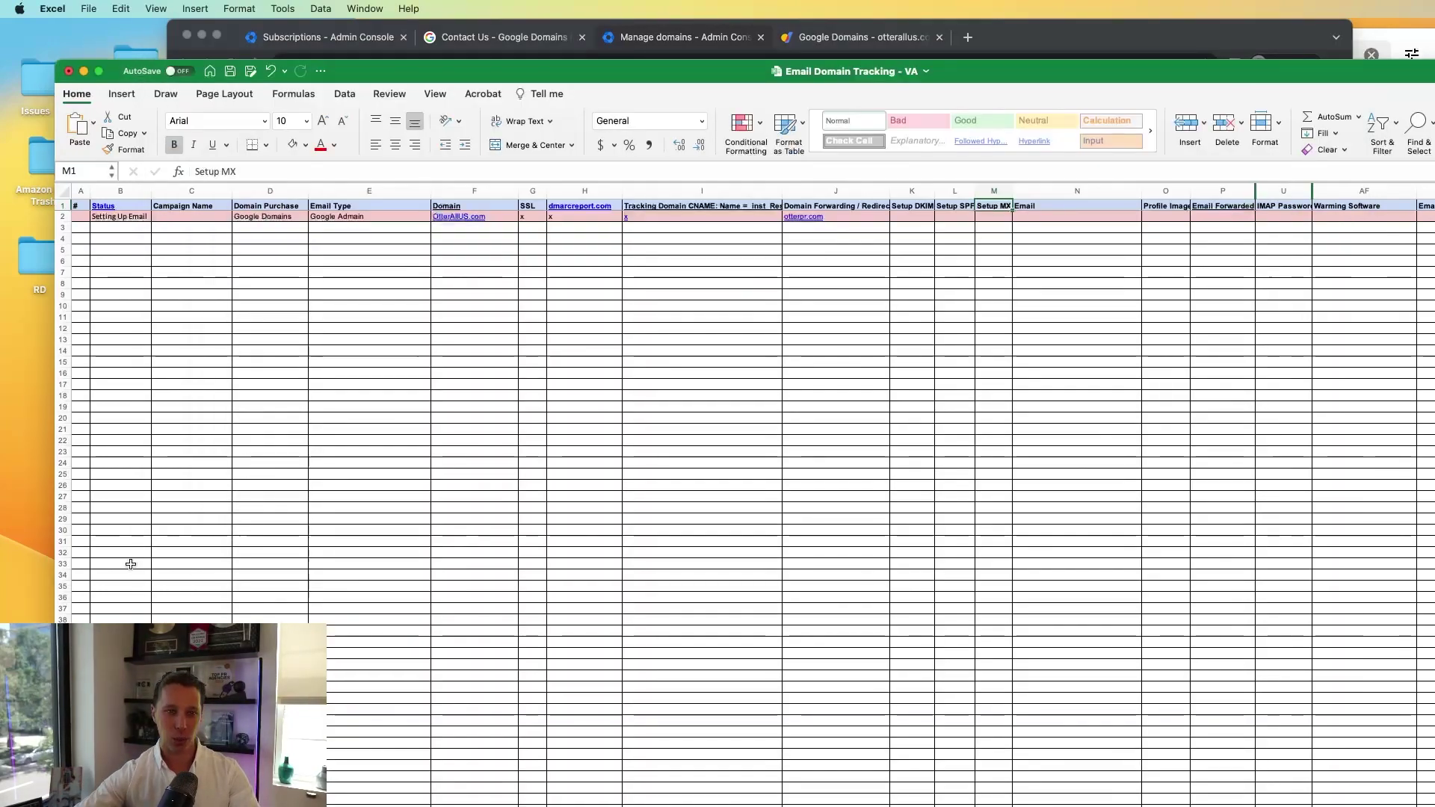
left_click(467, 218)
key("super+c")
key("super+Tab")
left_click(460, 239)
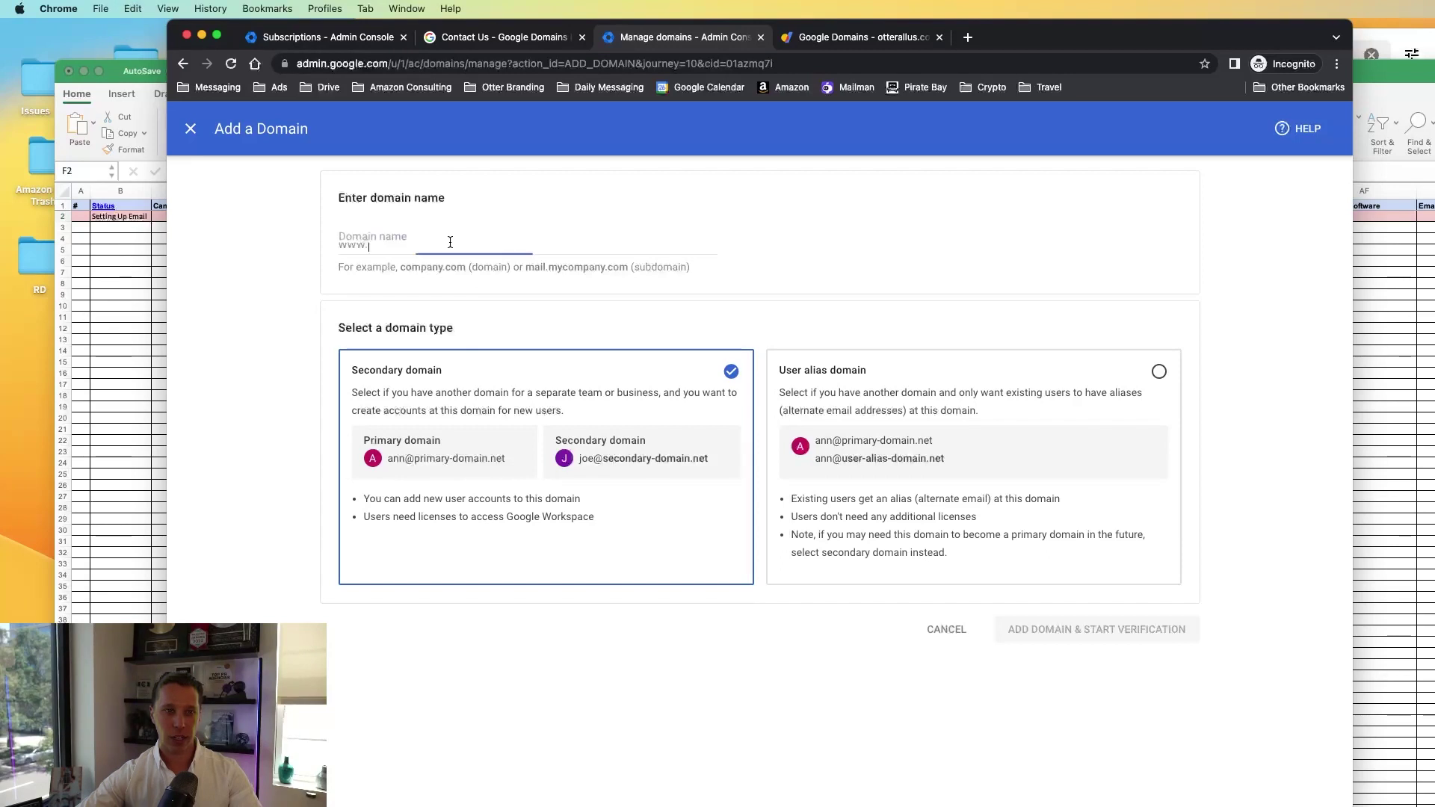
key("super+v")
left_click(1063, 636)
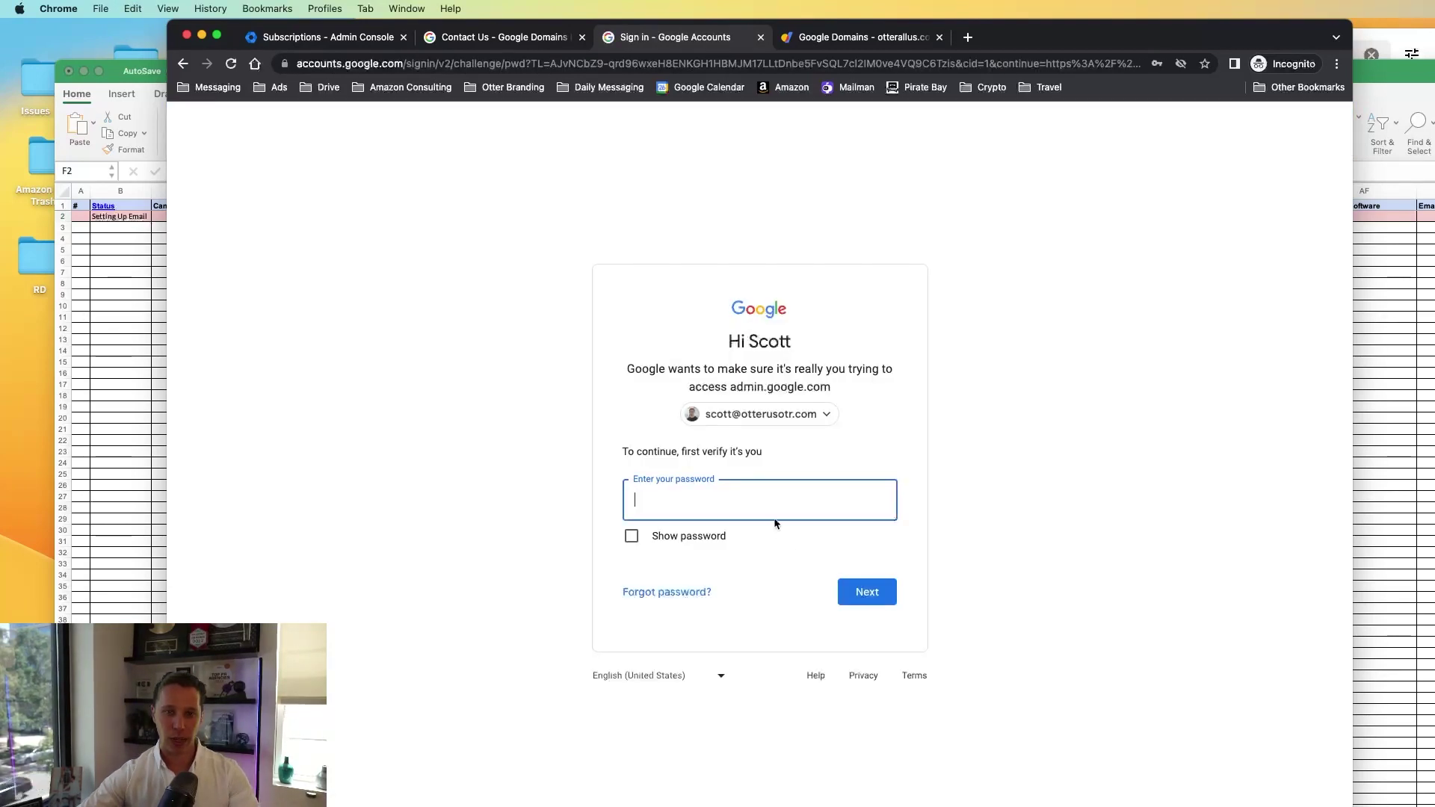
Step: Re-confirm the account password, paste otterallus.com again and start verification
left_click(772, 503)
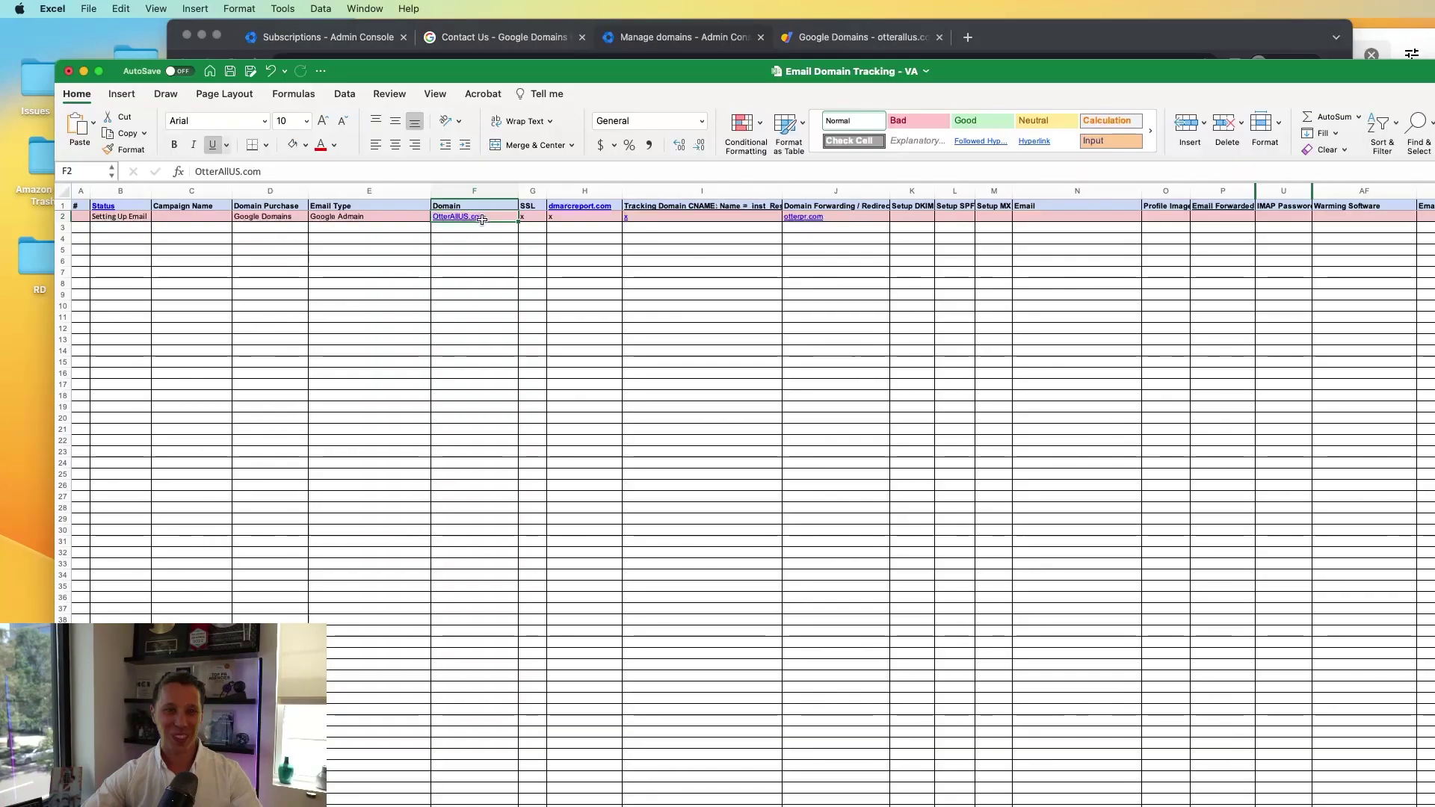
key("super+c")
left_click(679, 45)
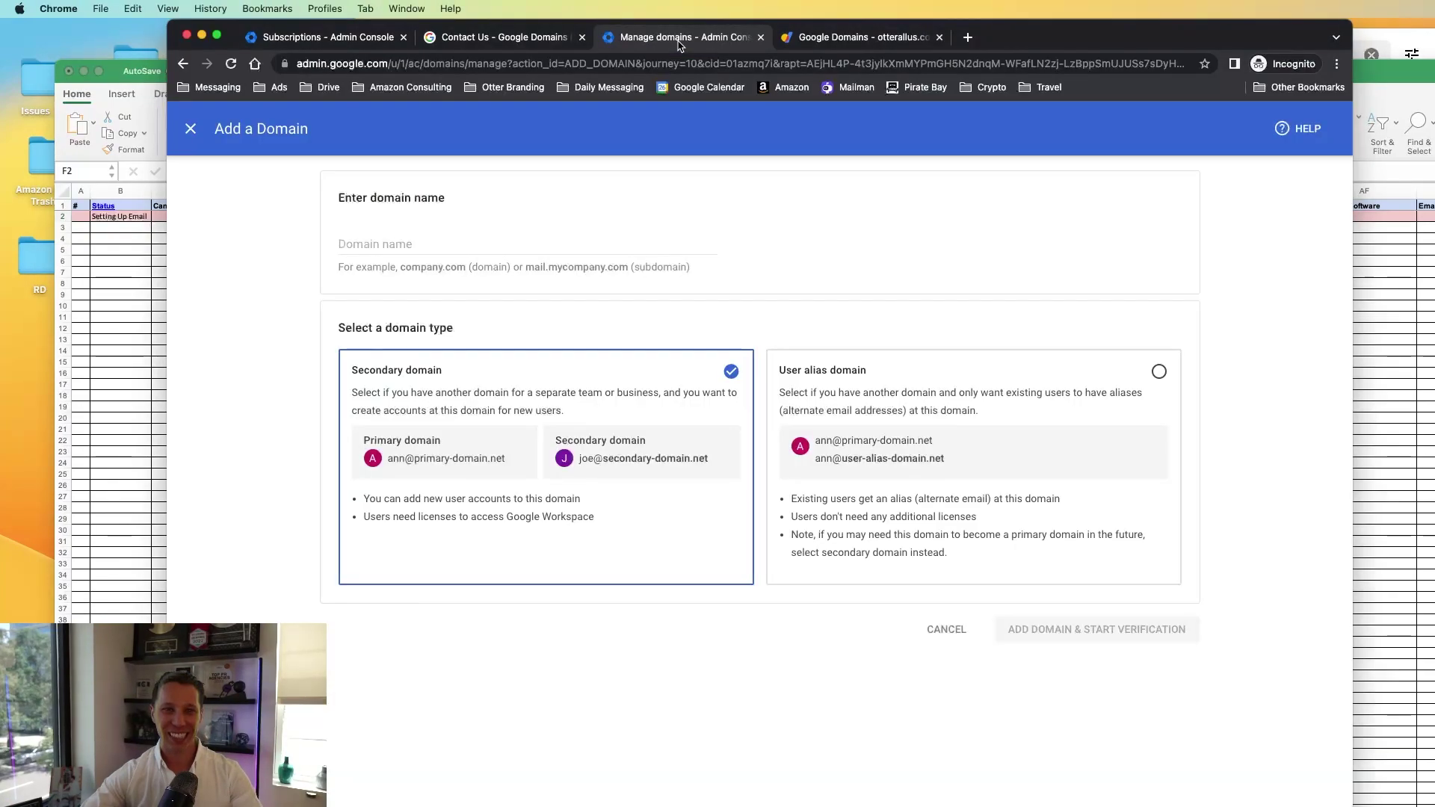
left_click(464, 247)
key("super+v")
left_click(1098, 628)
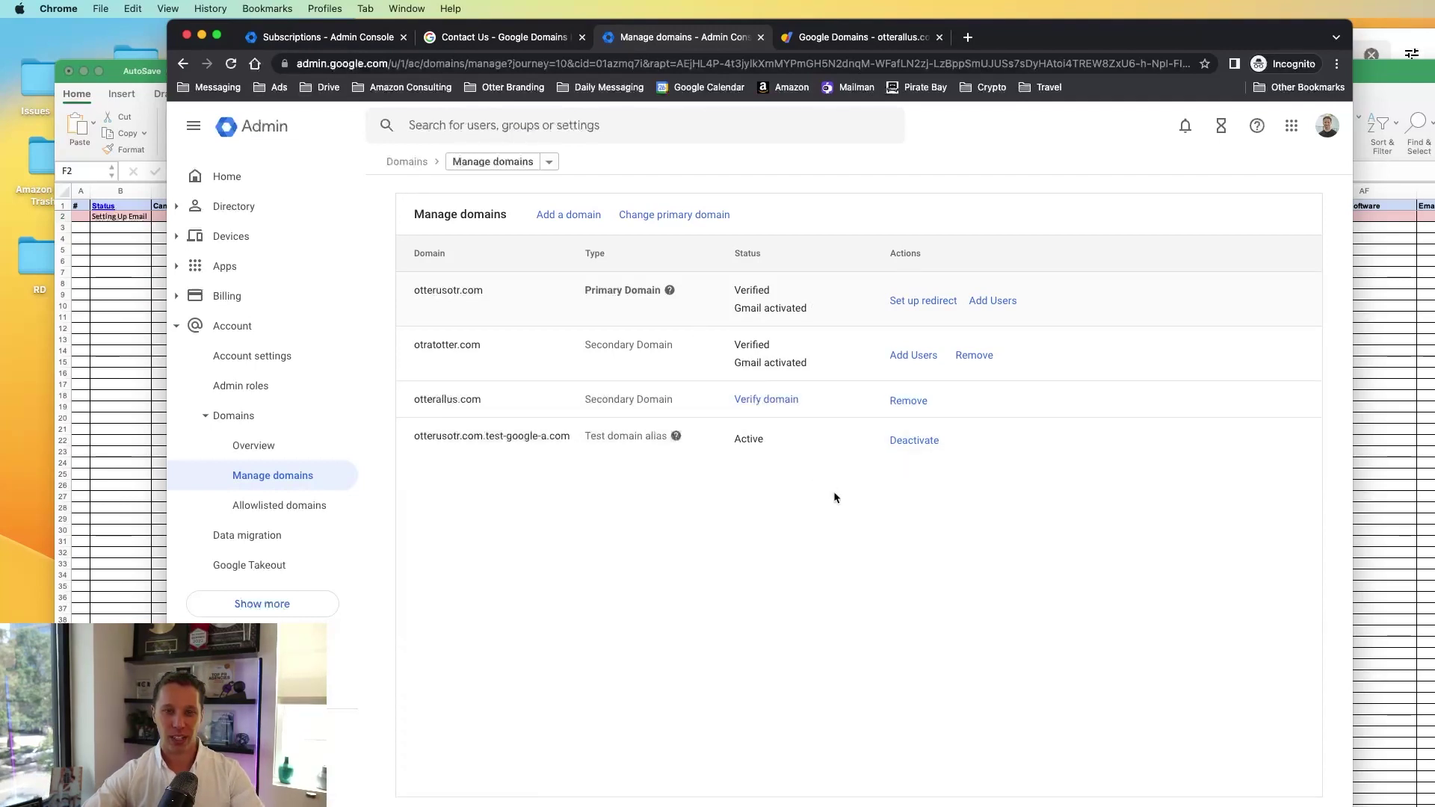
Step: Verify otterallus.com by signing in to Google Domains so the list shows it Verified
left_click_drag(1091, 549, 777, 425)
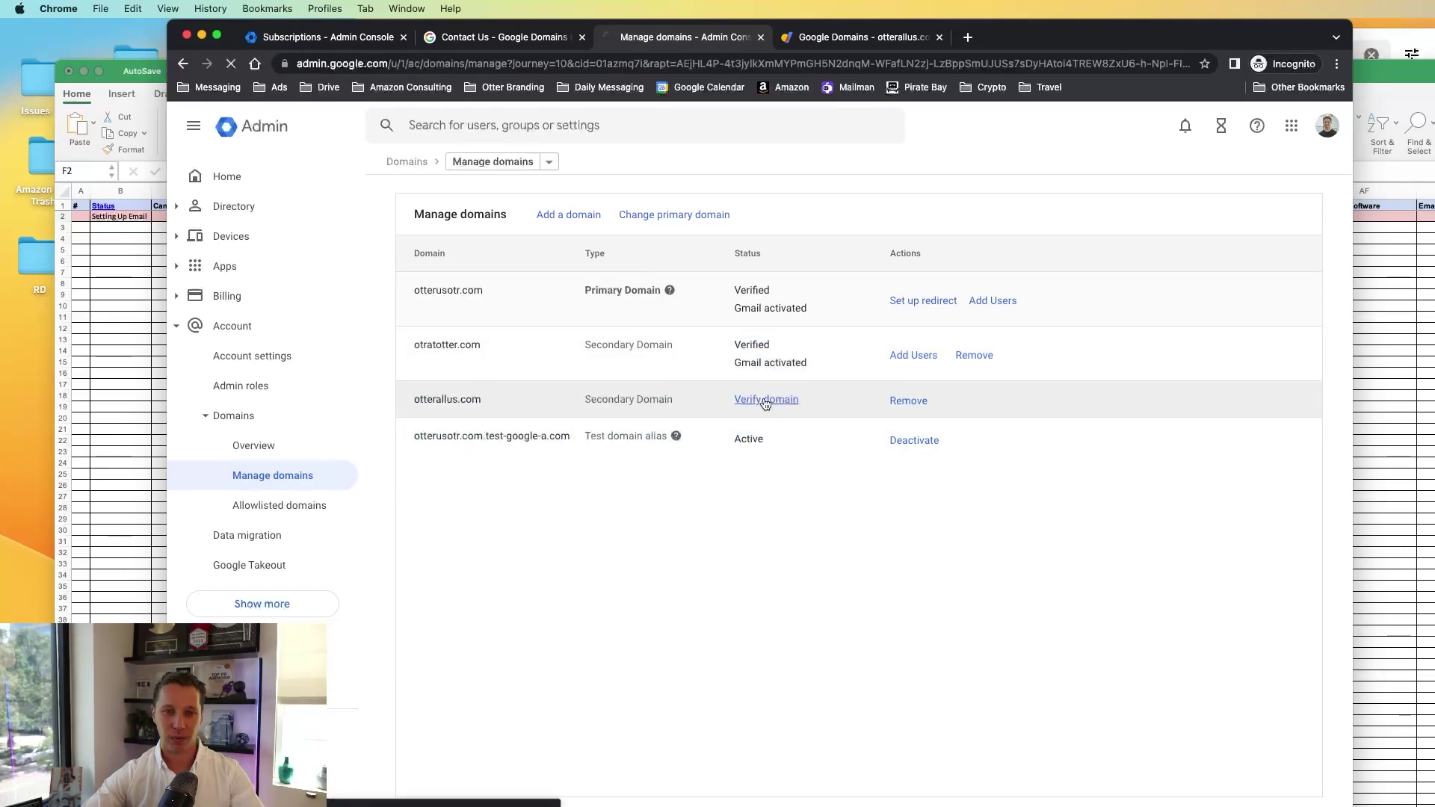
left_click(766, 402)
left_click(935, 527)
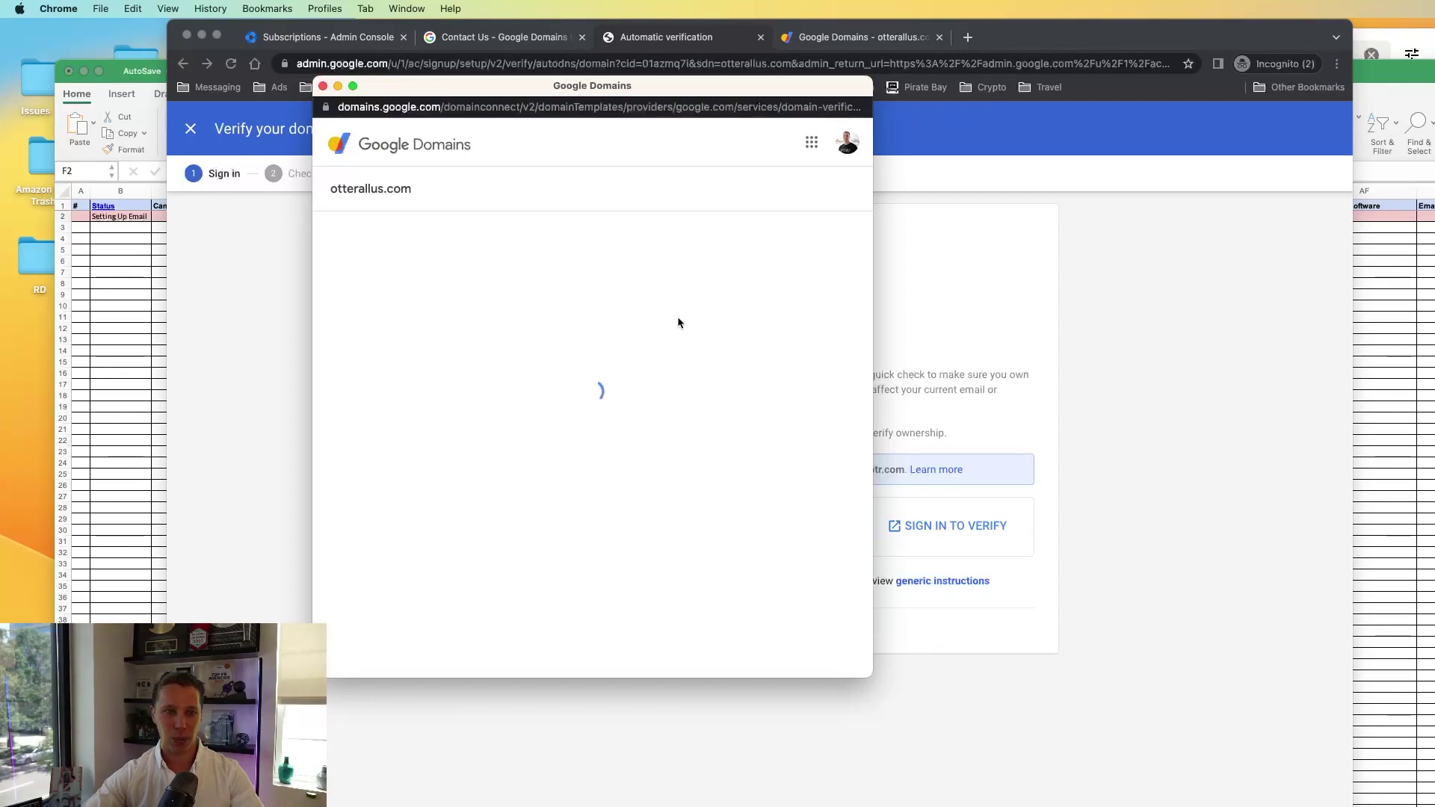
left_click(798, 485)
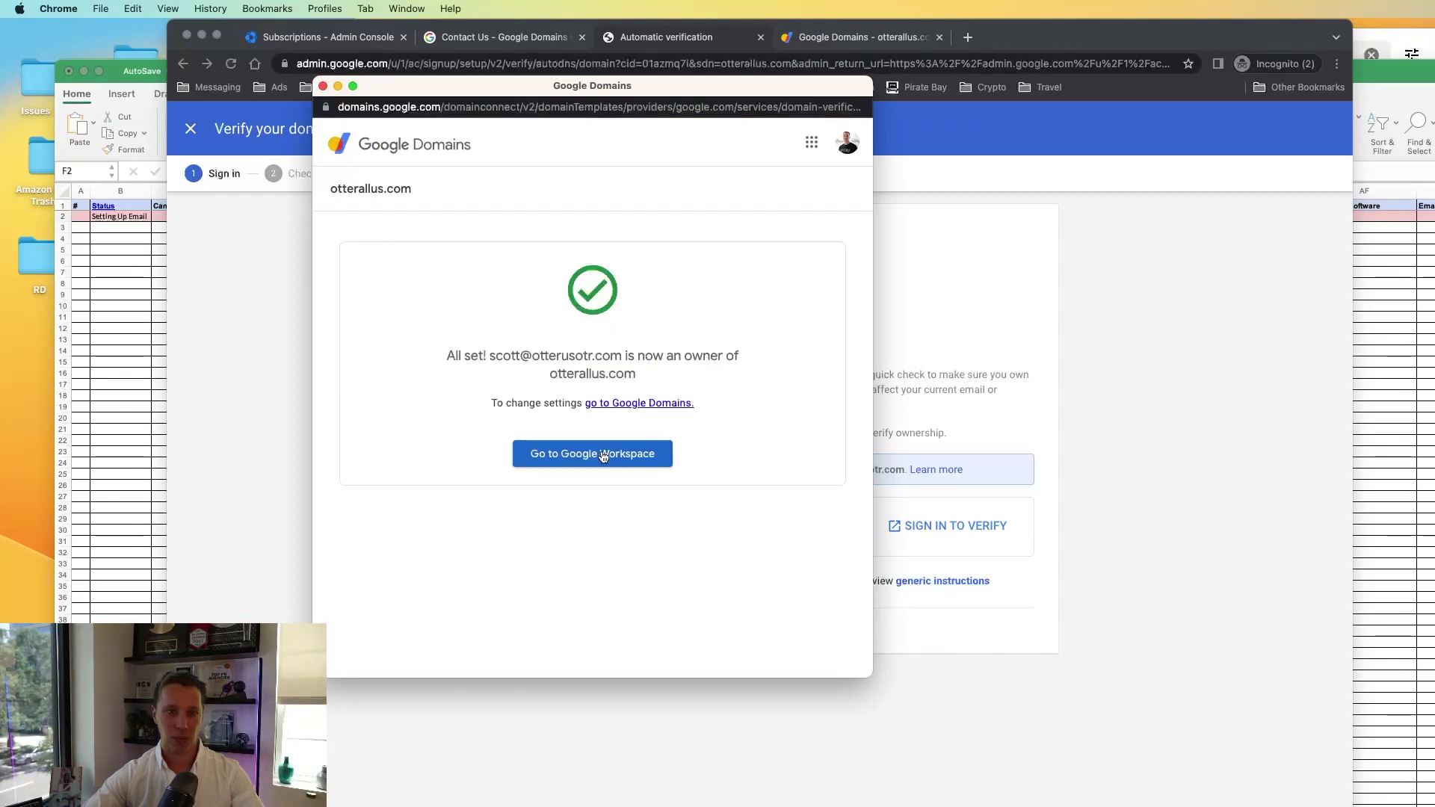
left_click(596, 453)
double_click(736, 405)
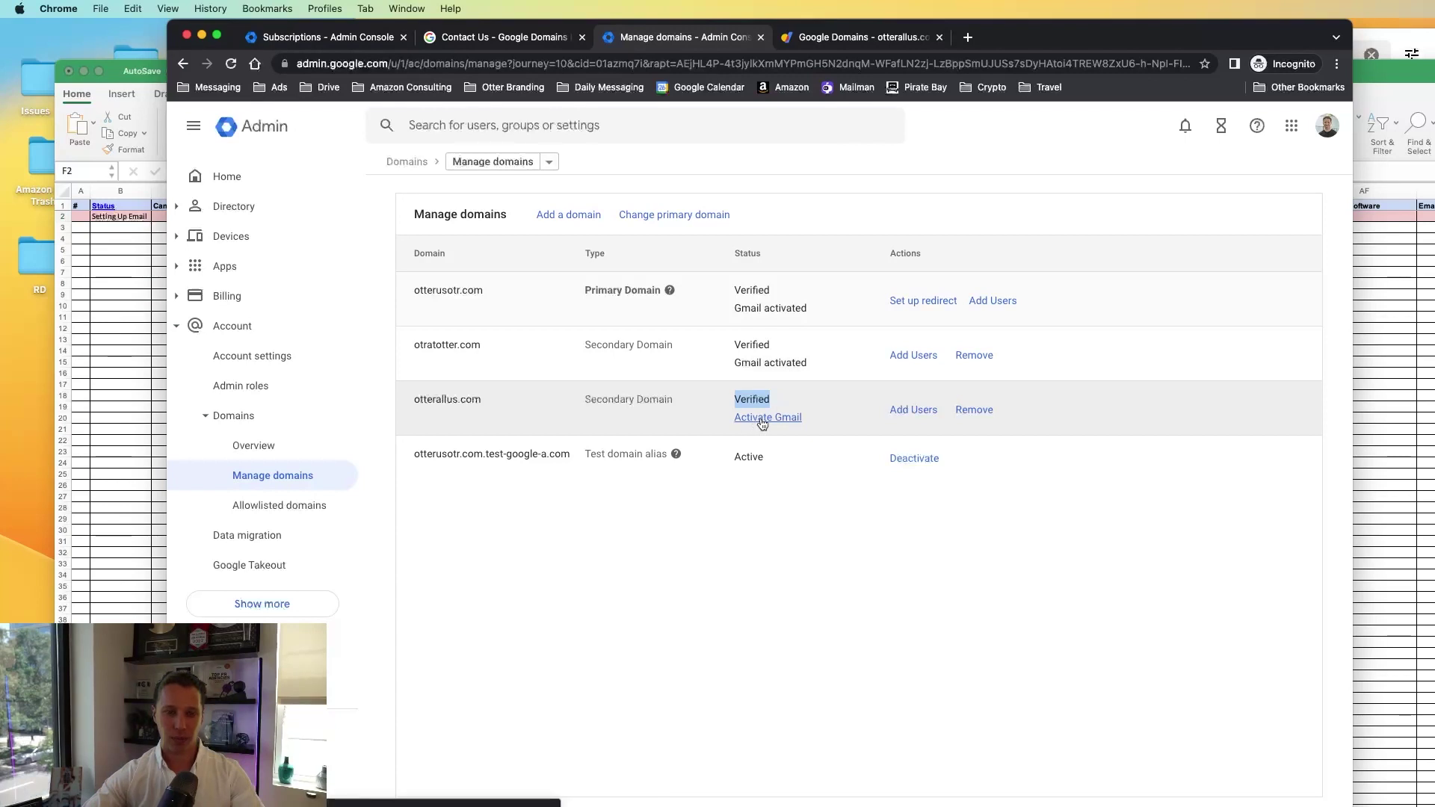
Step: Activate Gmail for otterallus.com with the MX record method, approving the Google Workspace DNS records
left_click(762, 424)
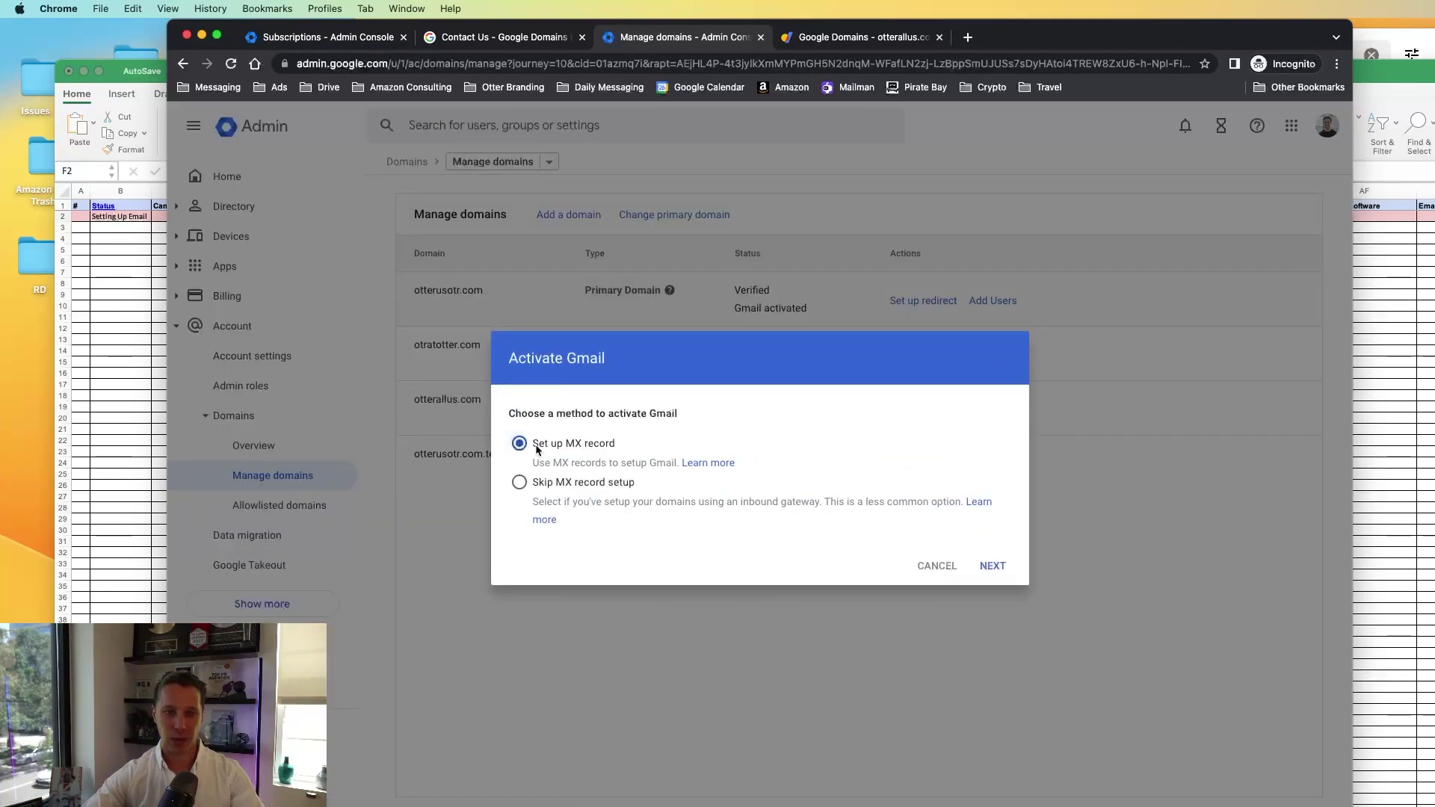
left_click(990, 565)
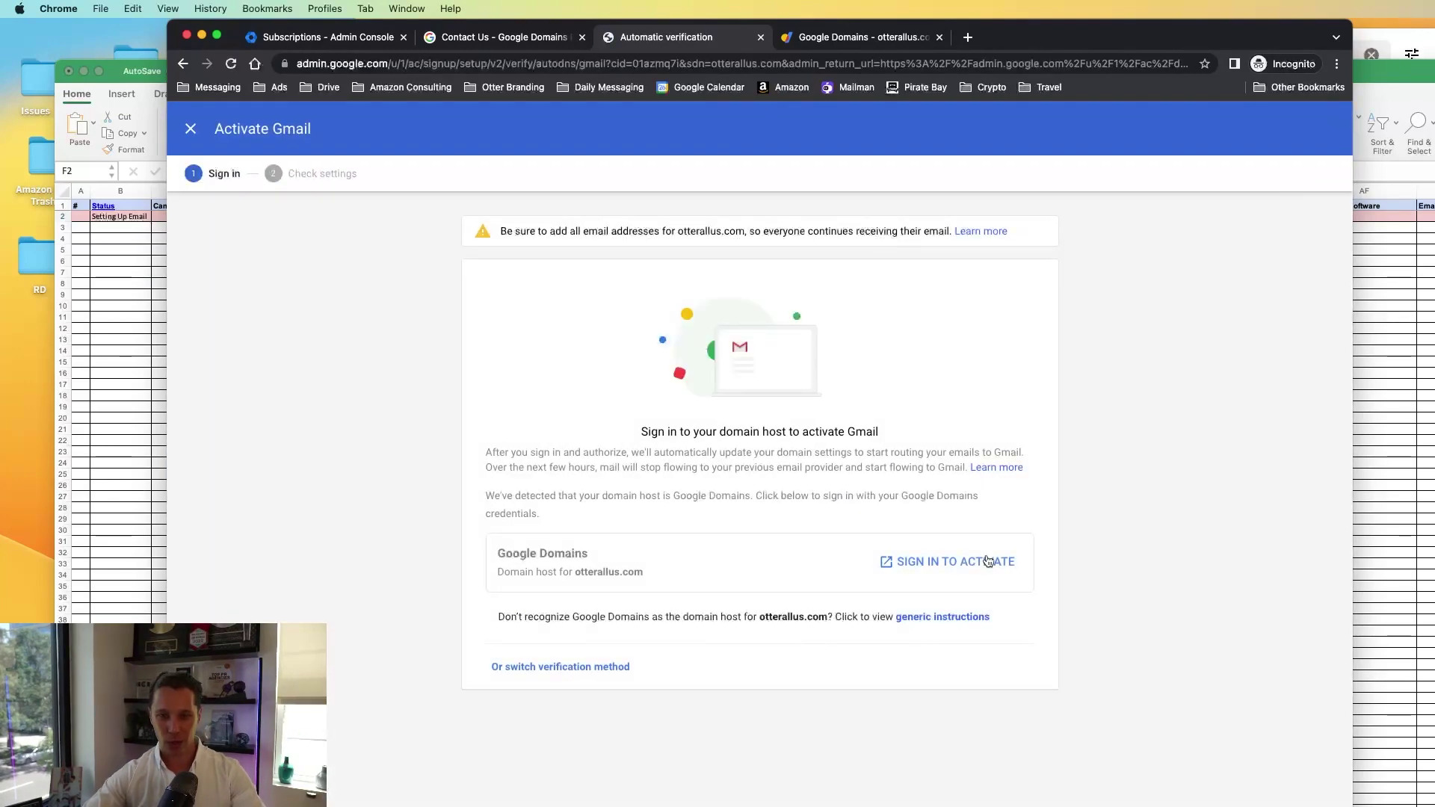
left_click(919, 559)
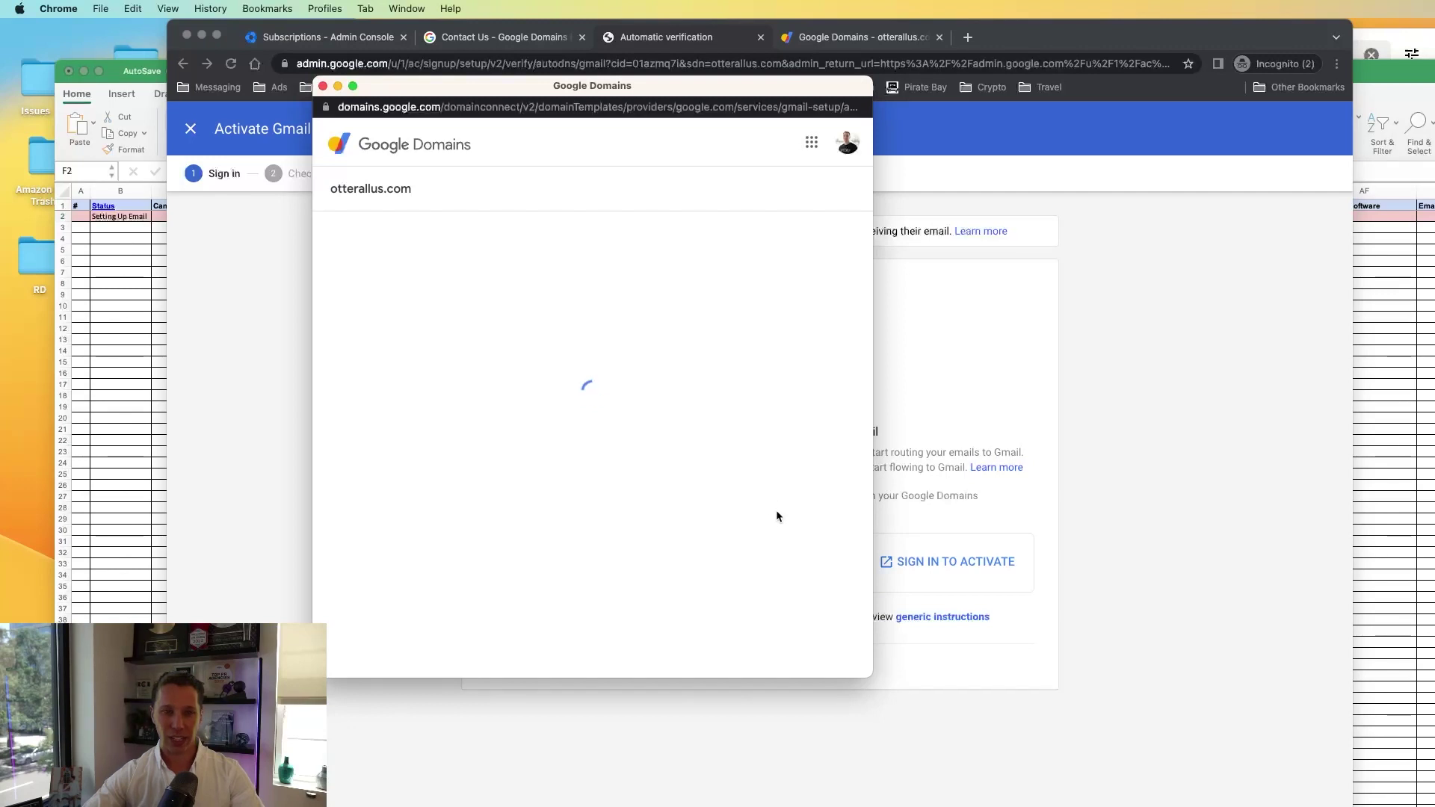
left_click(706, 413)
left_click(716, 424)
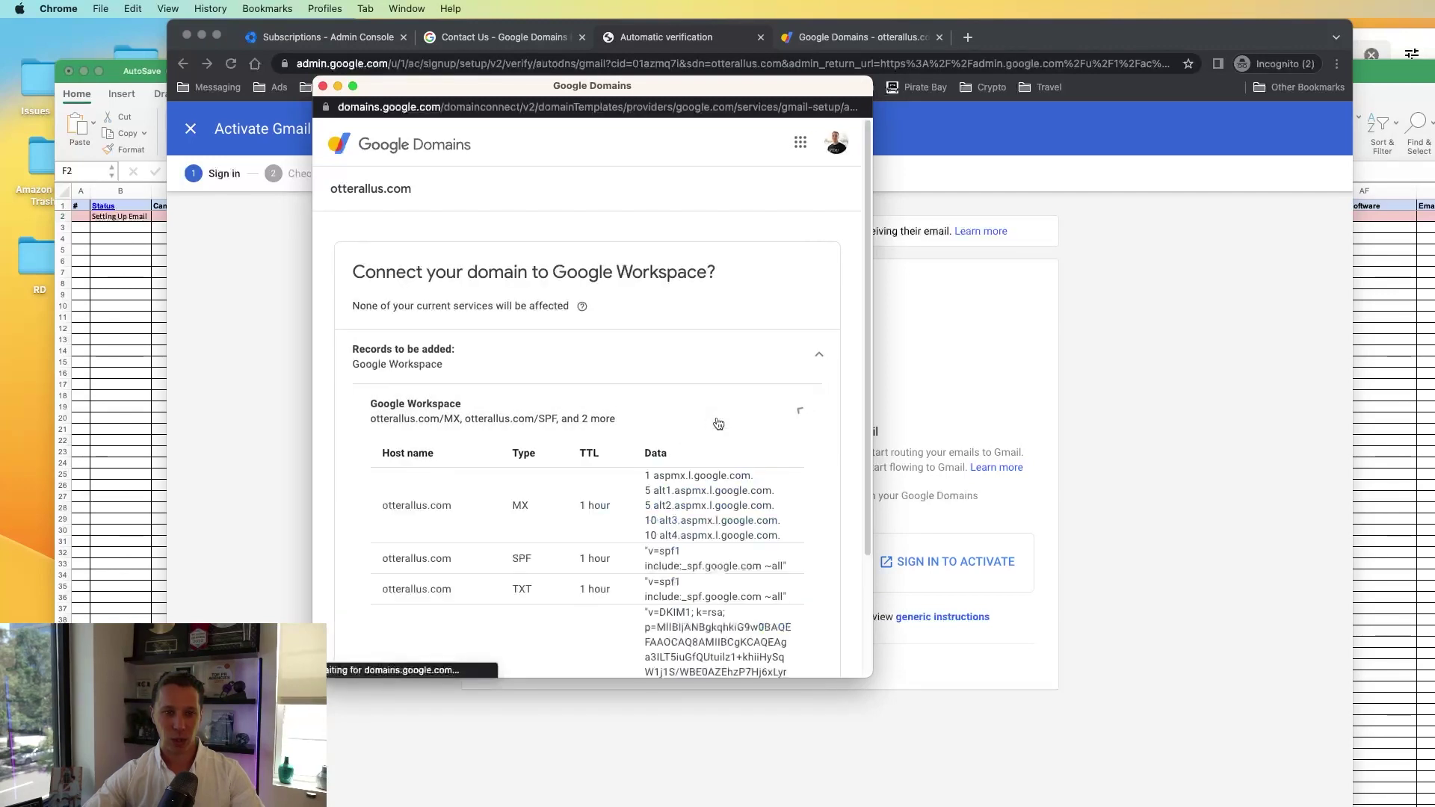
scroll(719, 424, "down", 5)
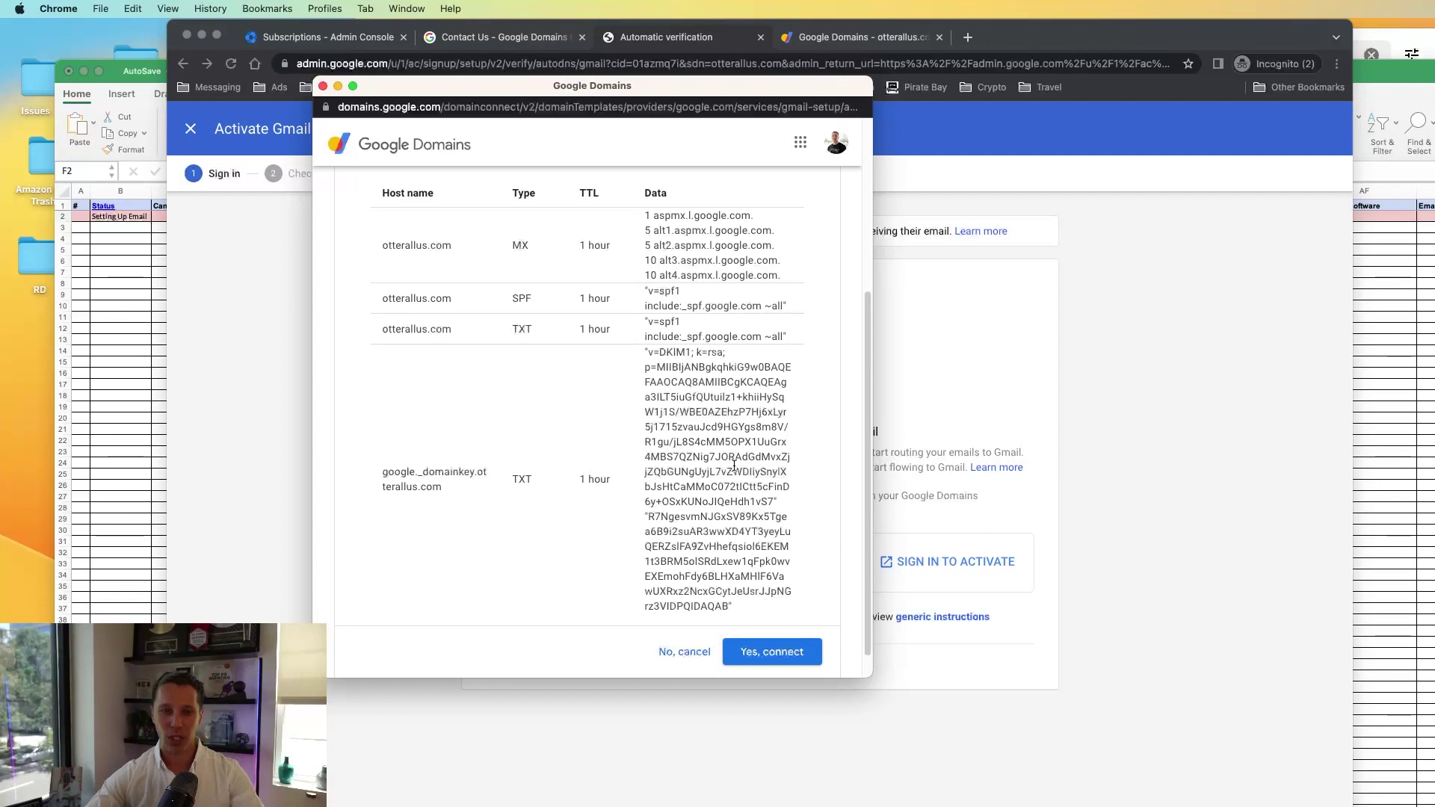
scroll(734, 464, "up", 3)
scroll(742, 484, "down", 4)
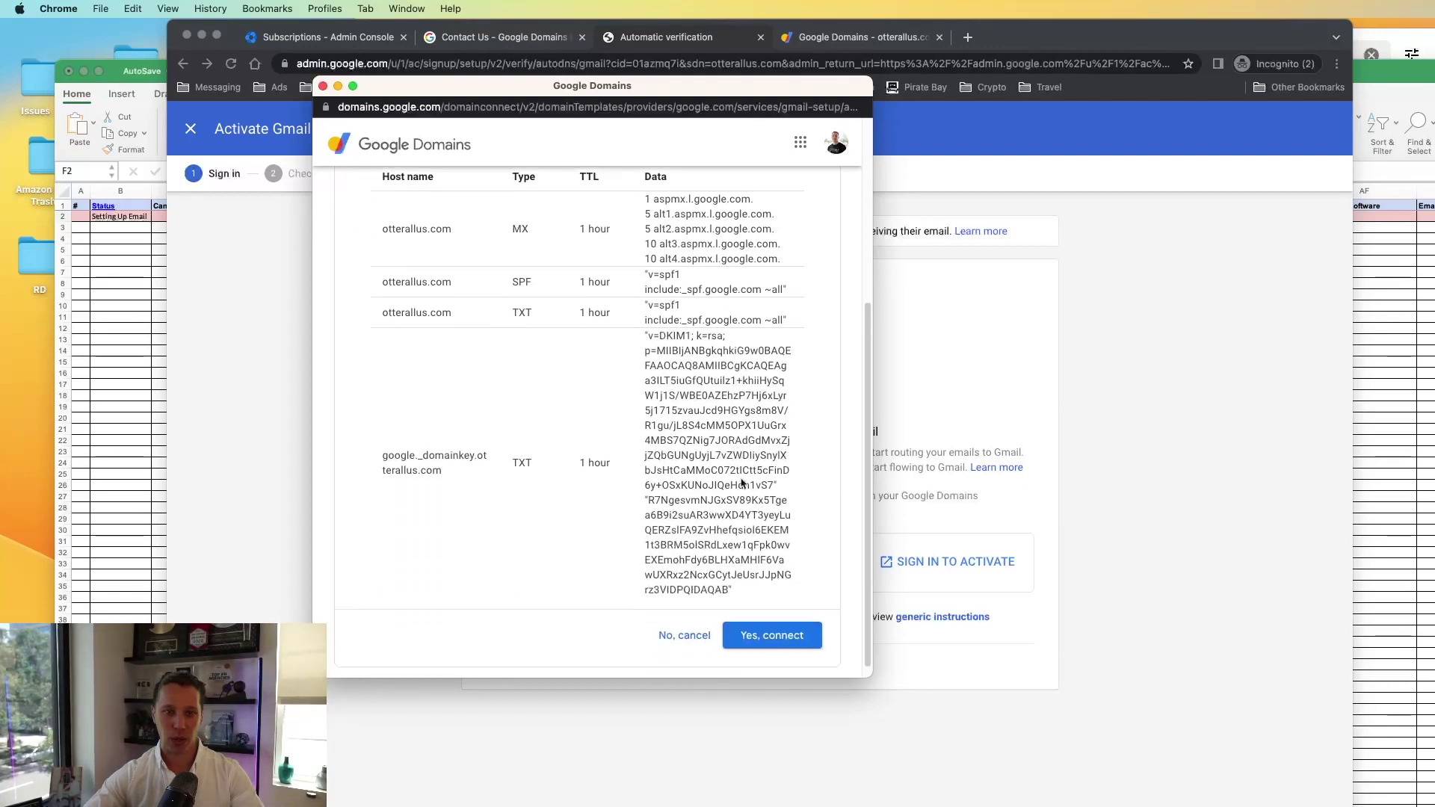
scroll(742, 484, "down", 1)
left_click(781, 624)
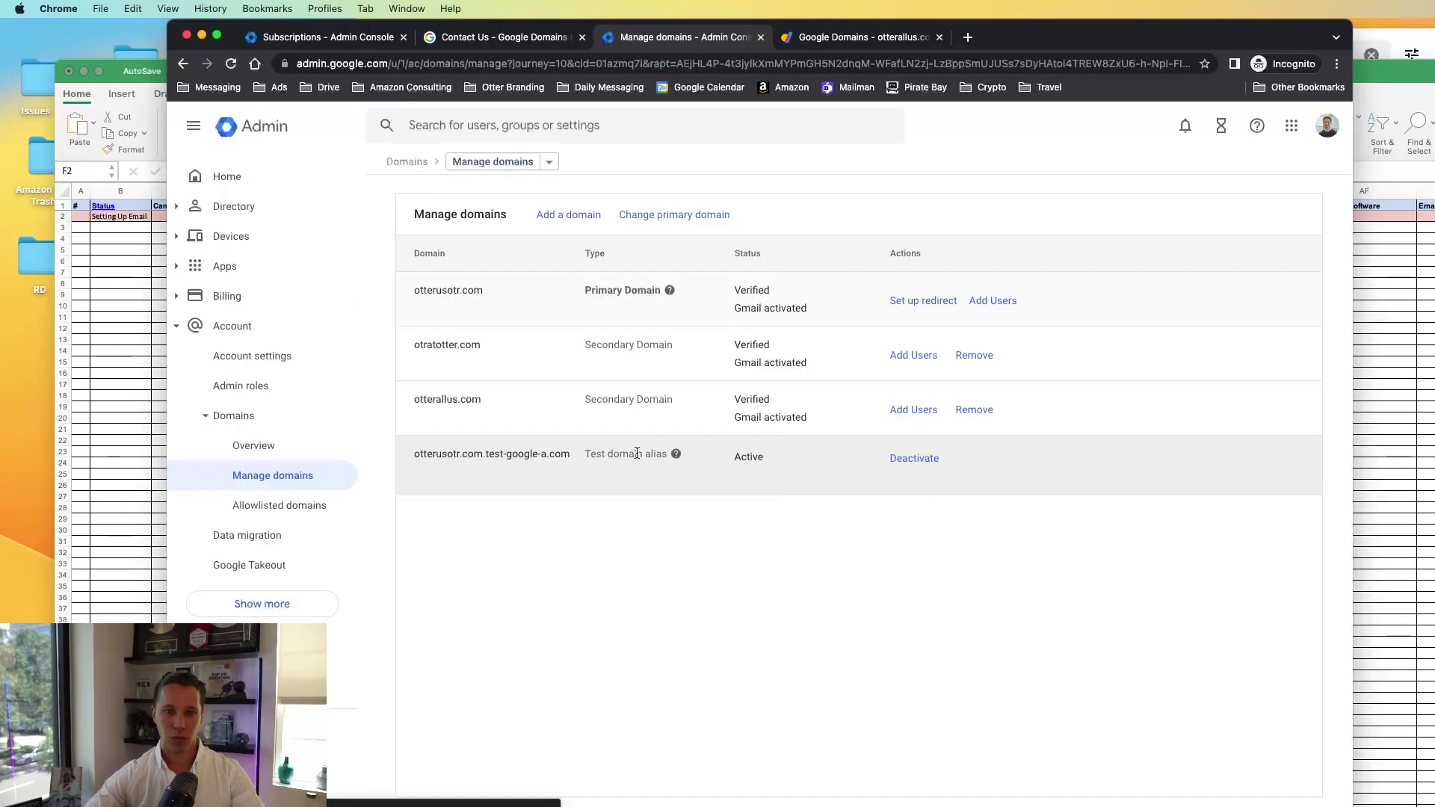
Step: Mark Setup DKIM, SPF and MX done with an x in K2, L2 and M2
key("super+Tab")
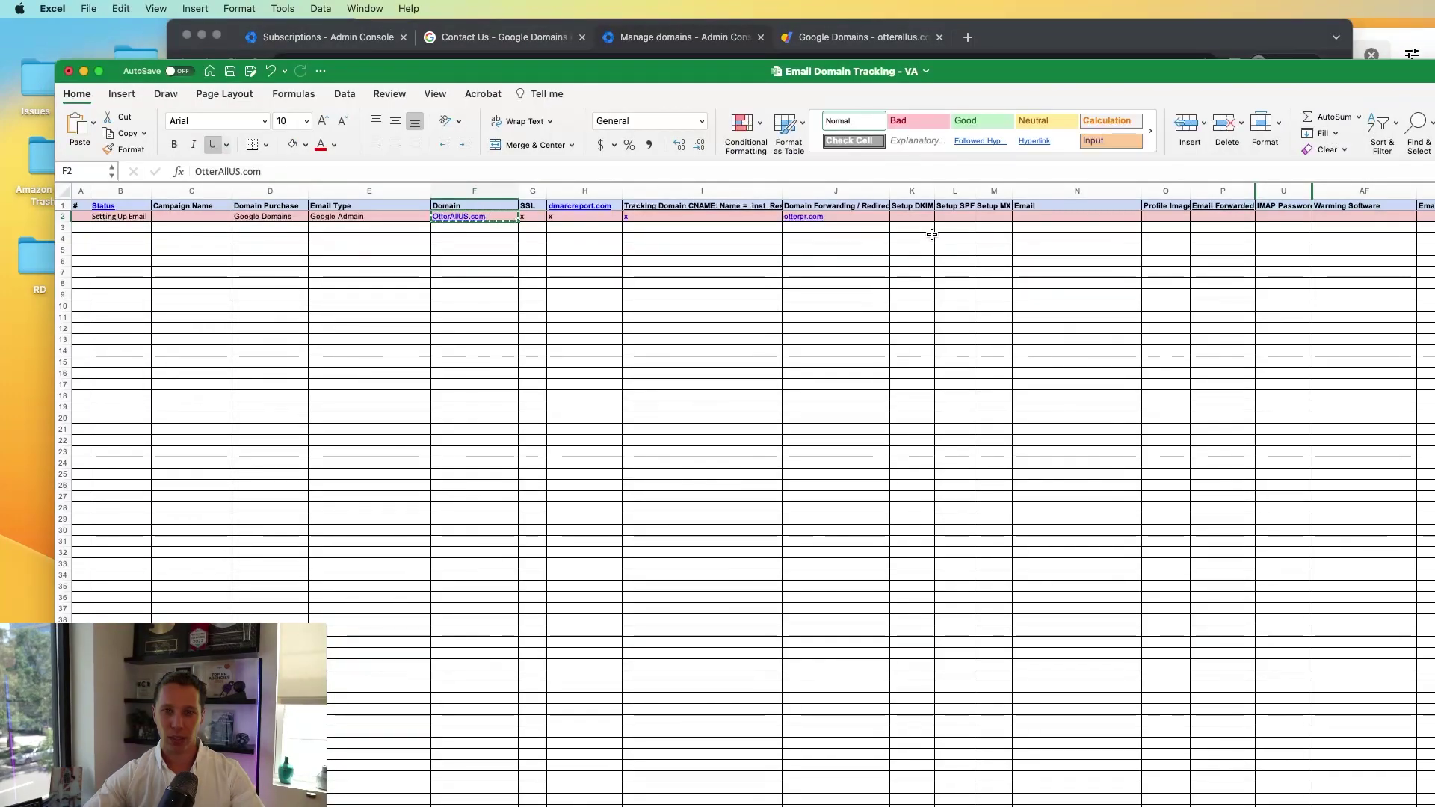
left_click(922, 217)
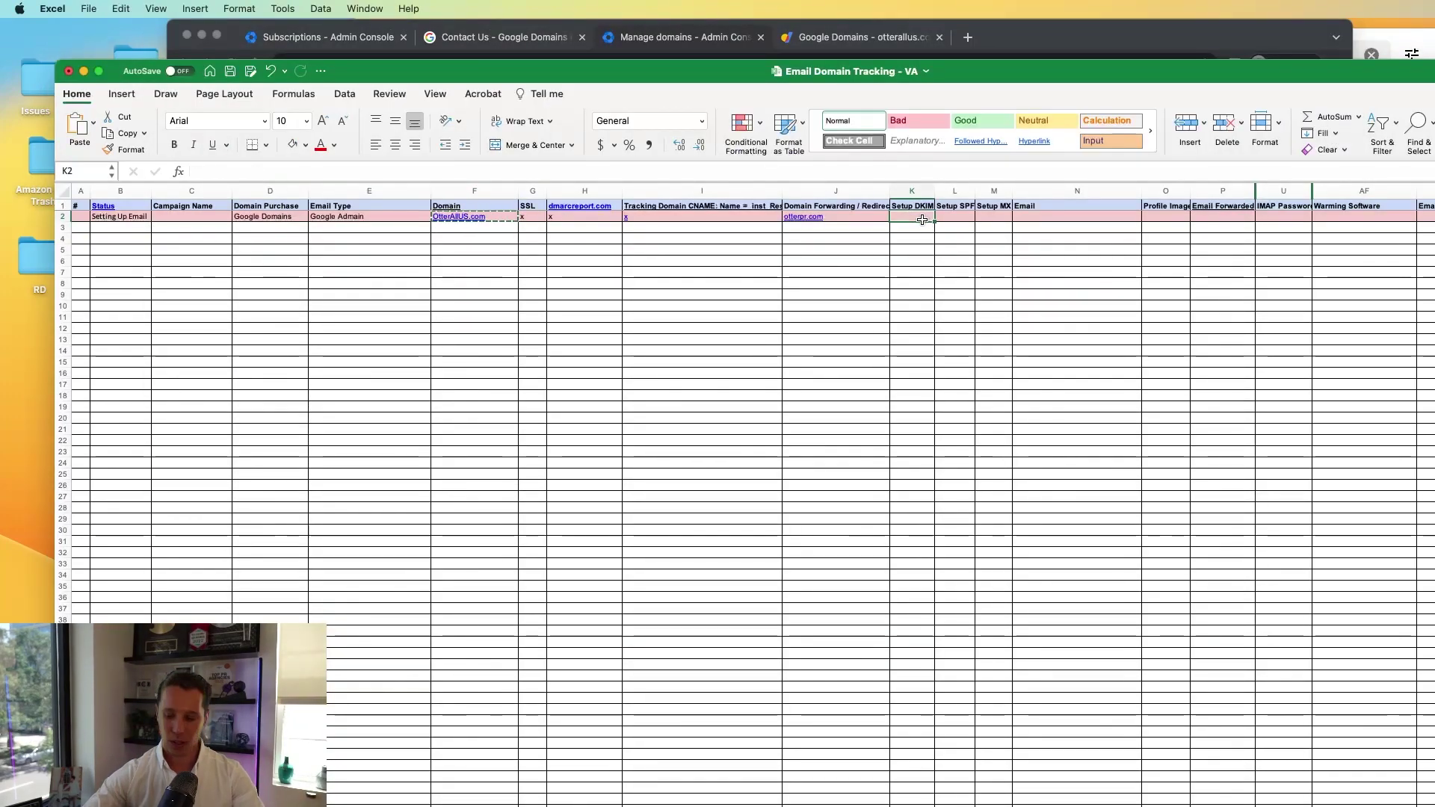
type("x")
key("Tab")
type("x")
key("Tab")
type("x")
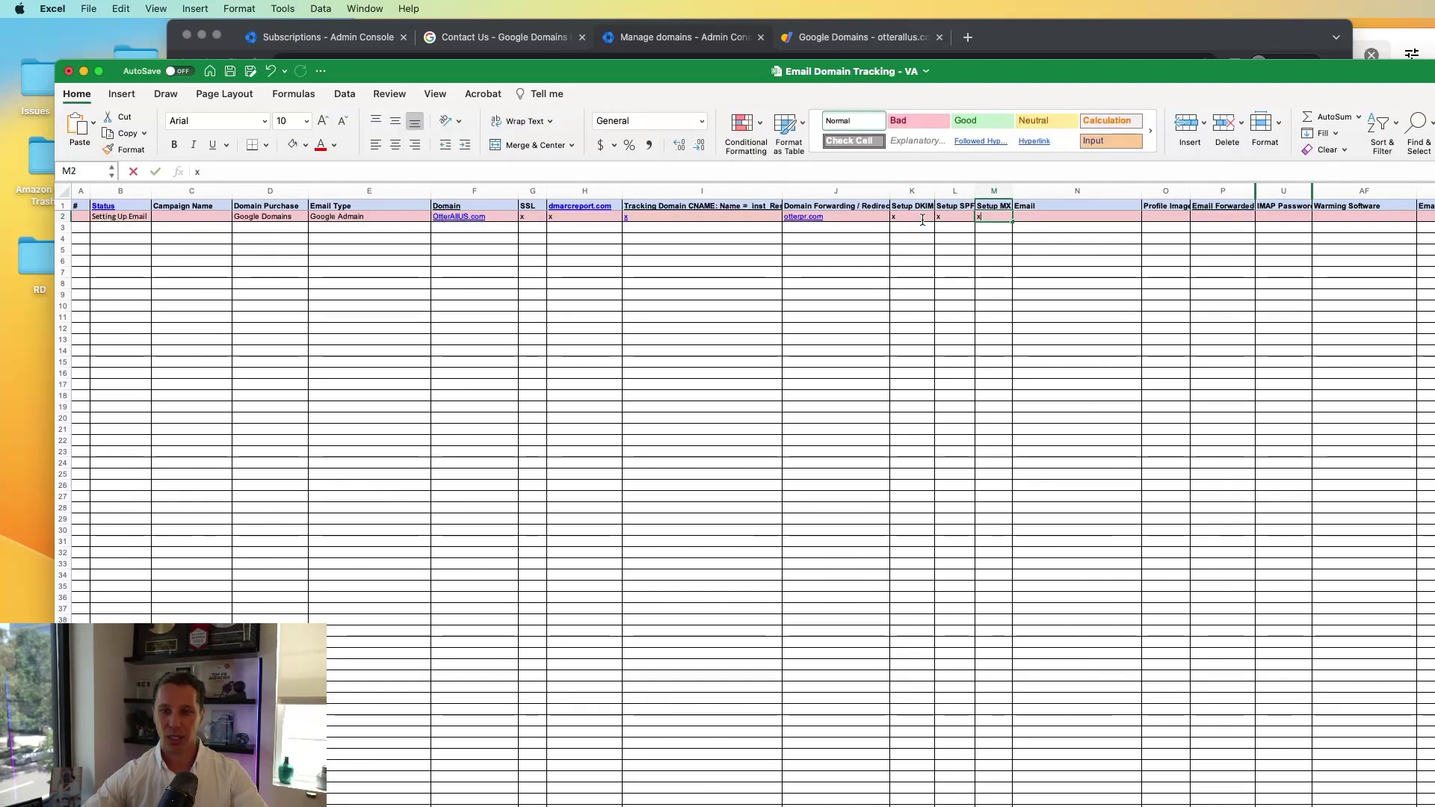
key("super+Tab")
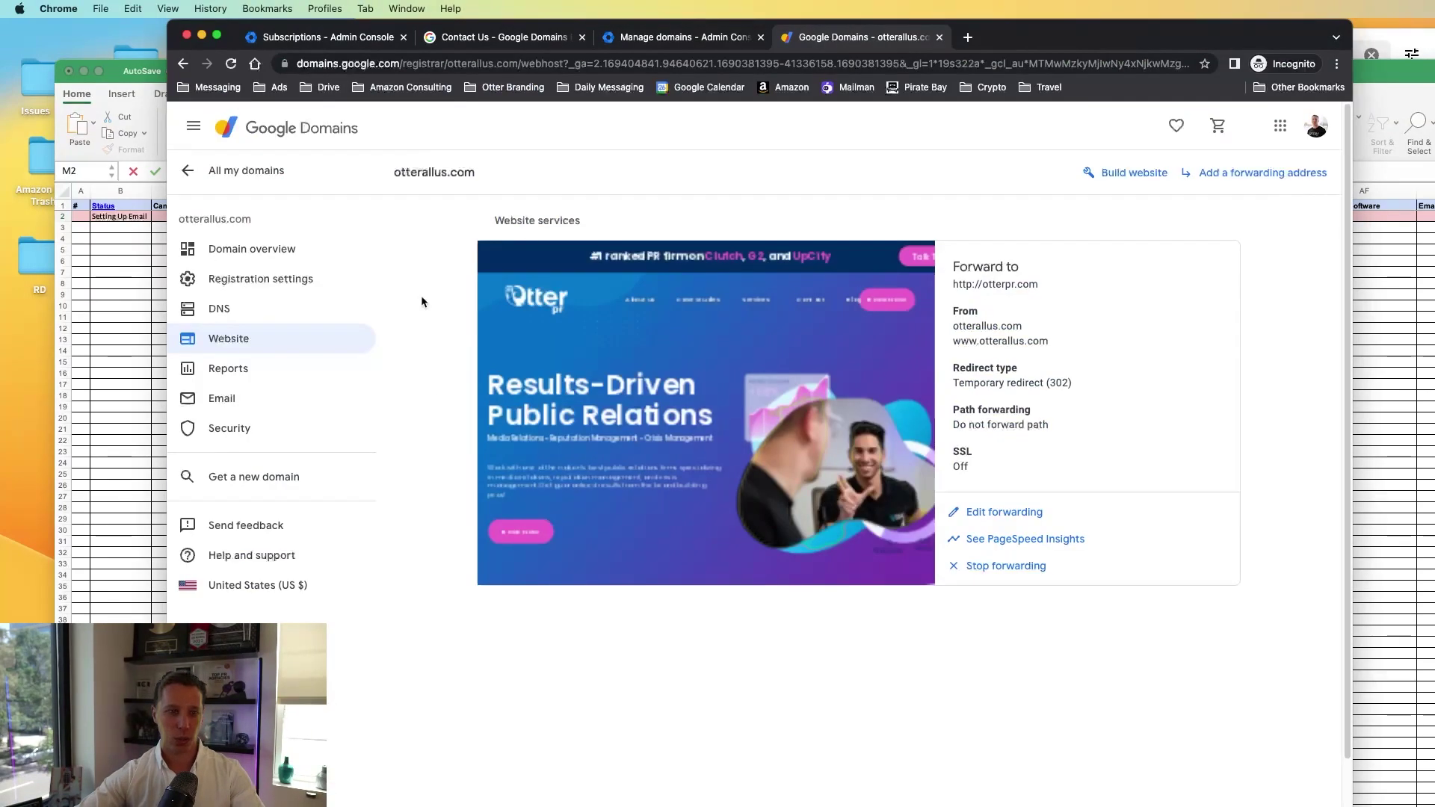
Step: Open the otterallus.com DNS page and scroll to the Google Workspace mail records
left_click(219, 309)
scroll(760, 590, "down", 1)
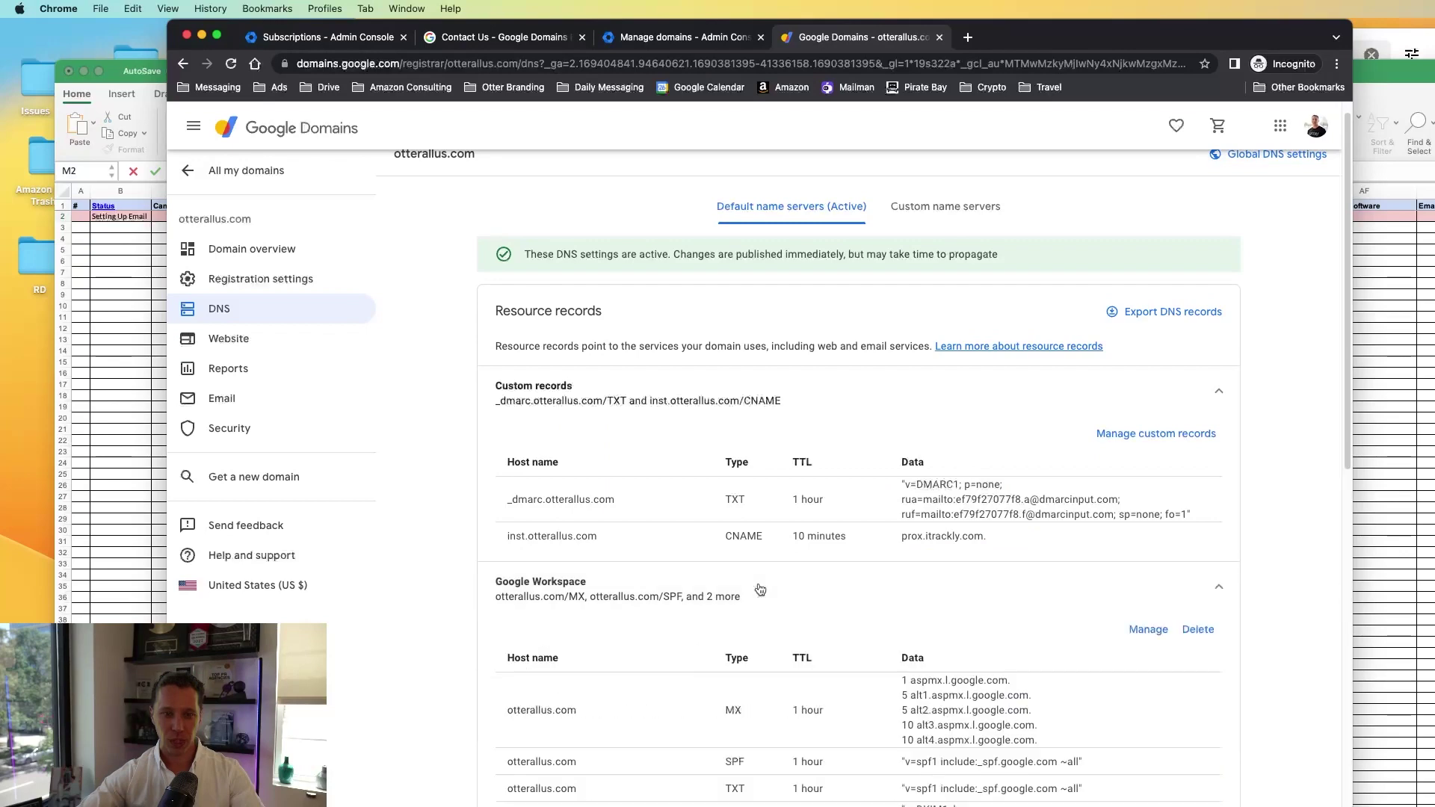
scroll(760, 590, "down", 1)
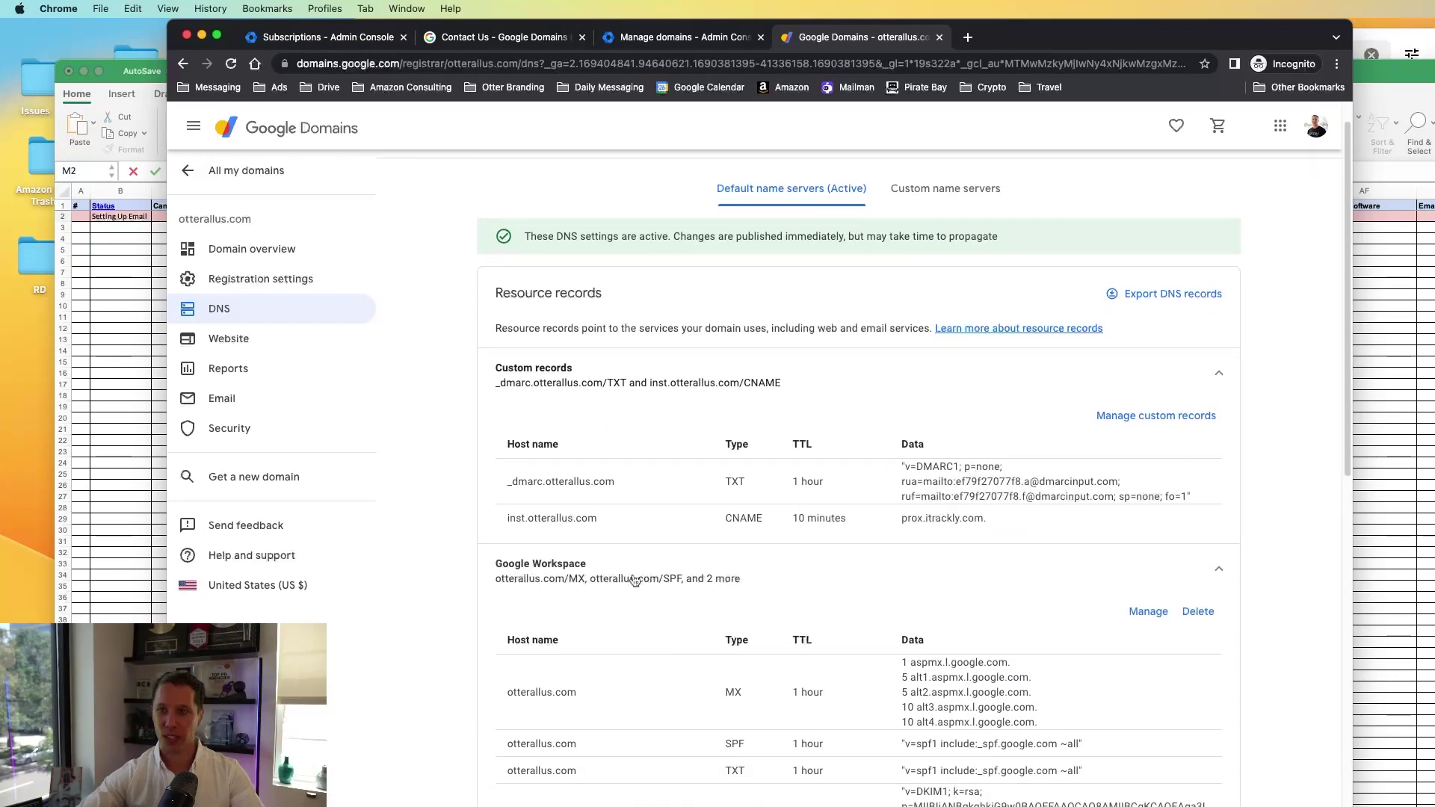
scroll(633, 580, "down", 4)
Step: Commit the x in the Setup MX cell M2 and return to the DNS page
key("super+Tab")
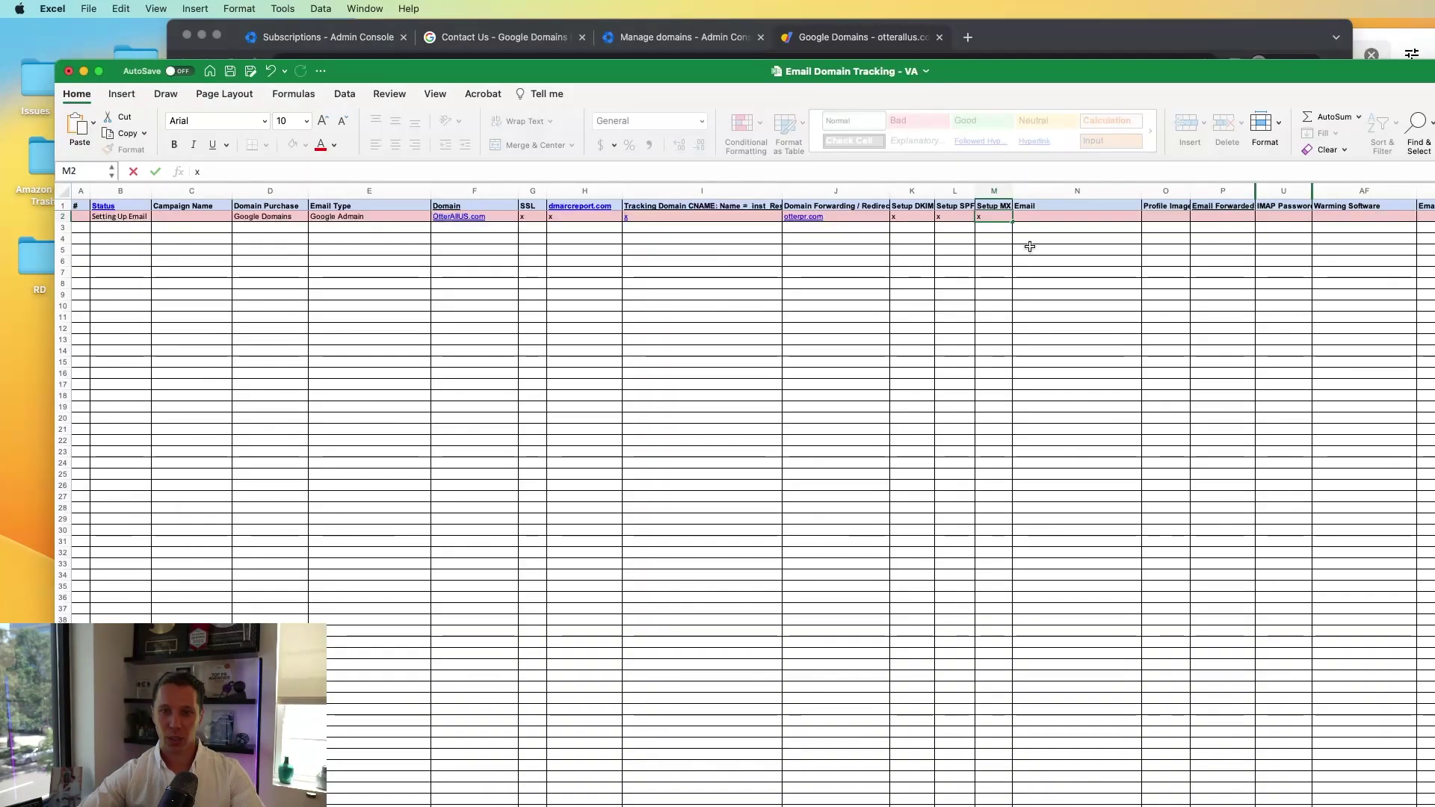
left_click(1037, 208)
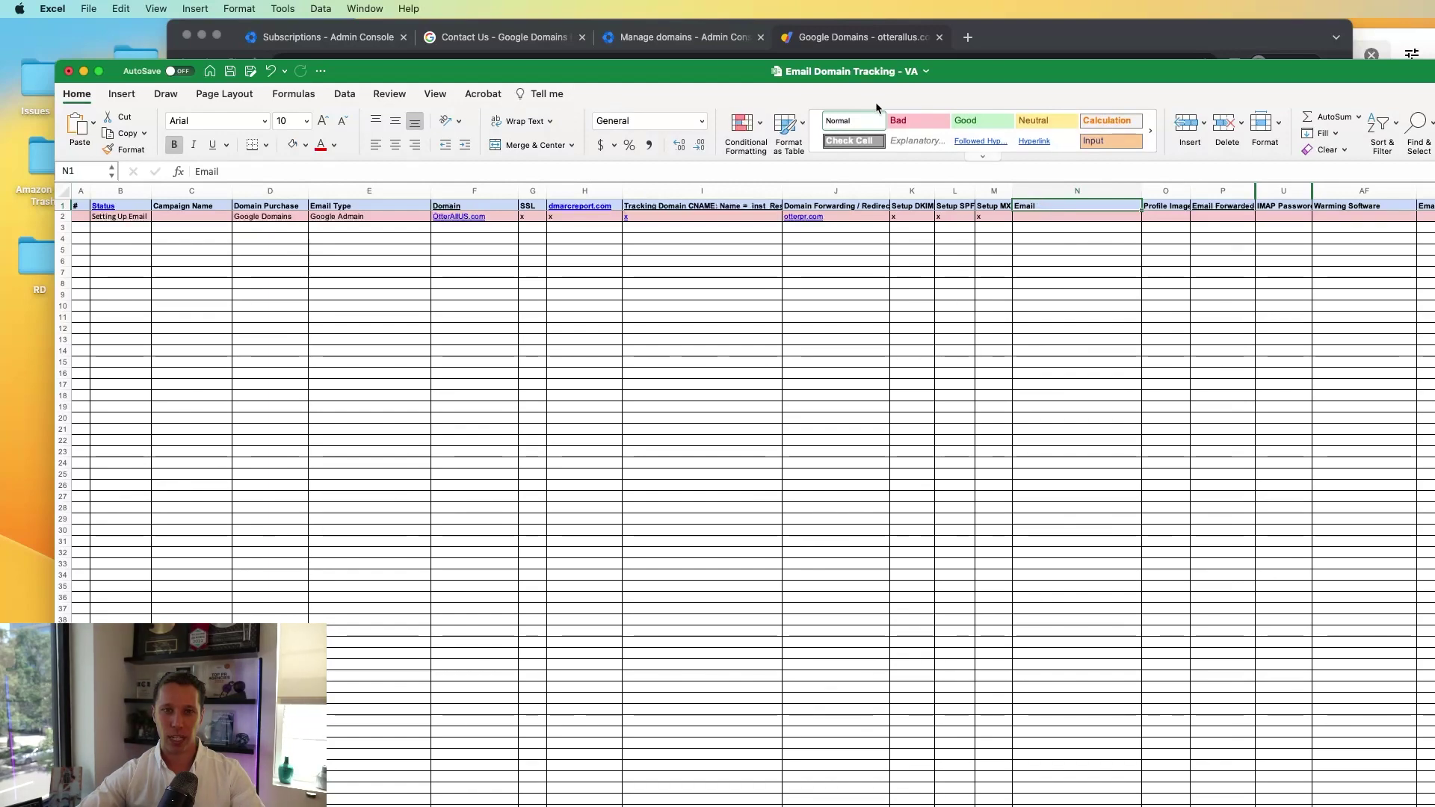
left_click(861, 43)
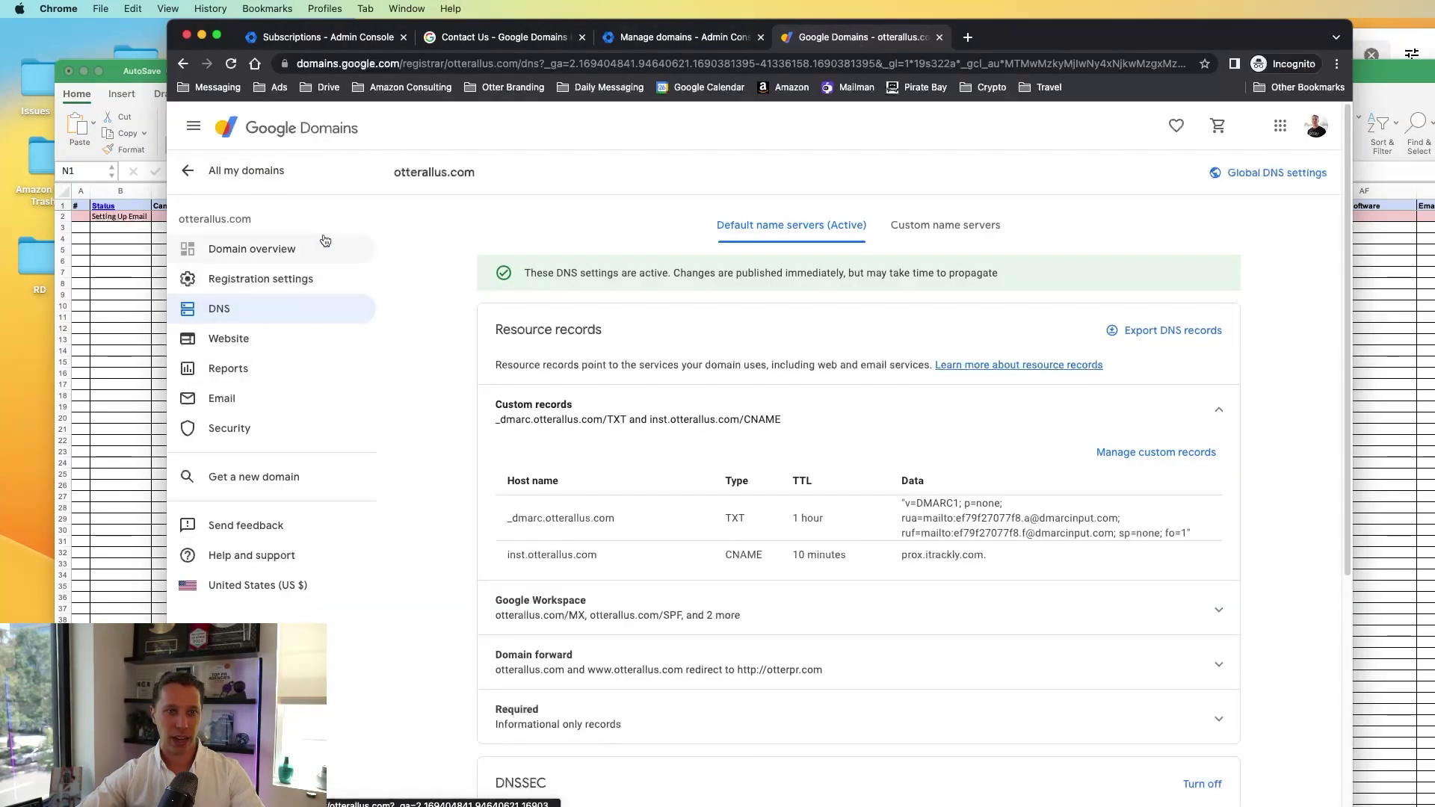
Step: Add a new otterallus.com user via Add a user on the Admin Console home dashboard
left_click(676, 36)
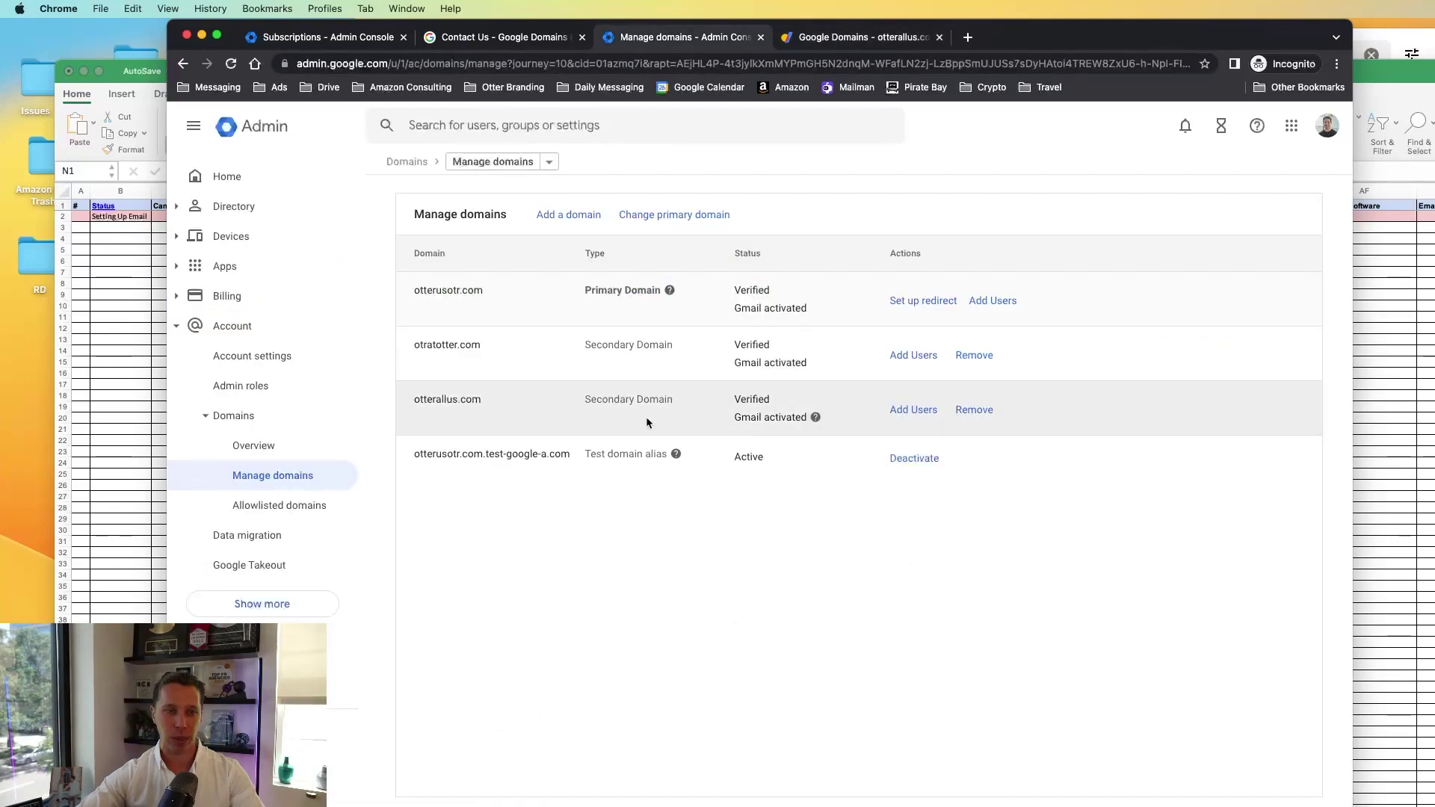
left_click(234, 179)
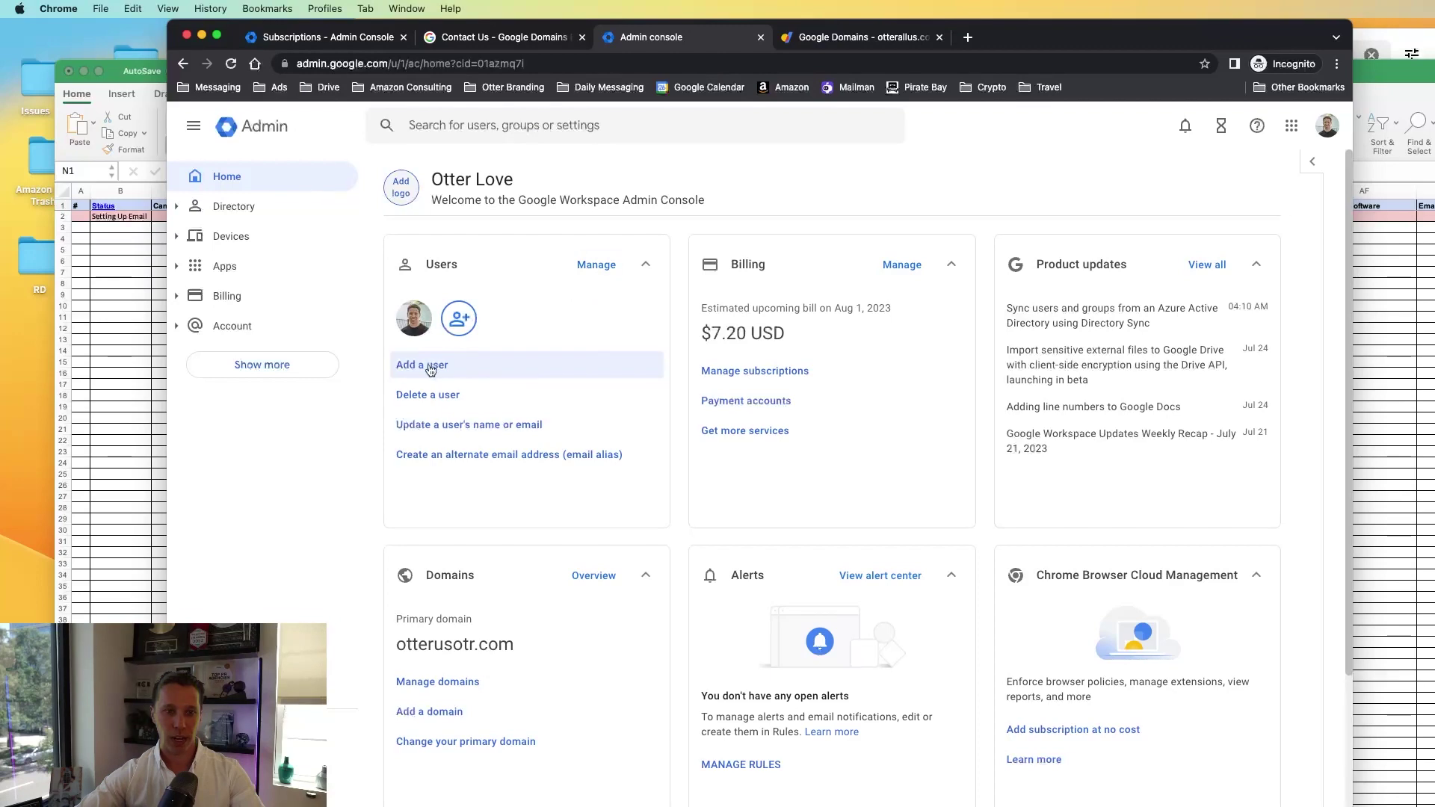
left_click(428, 366)
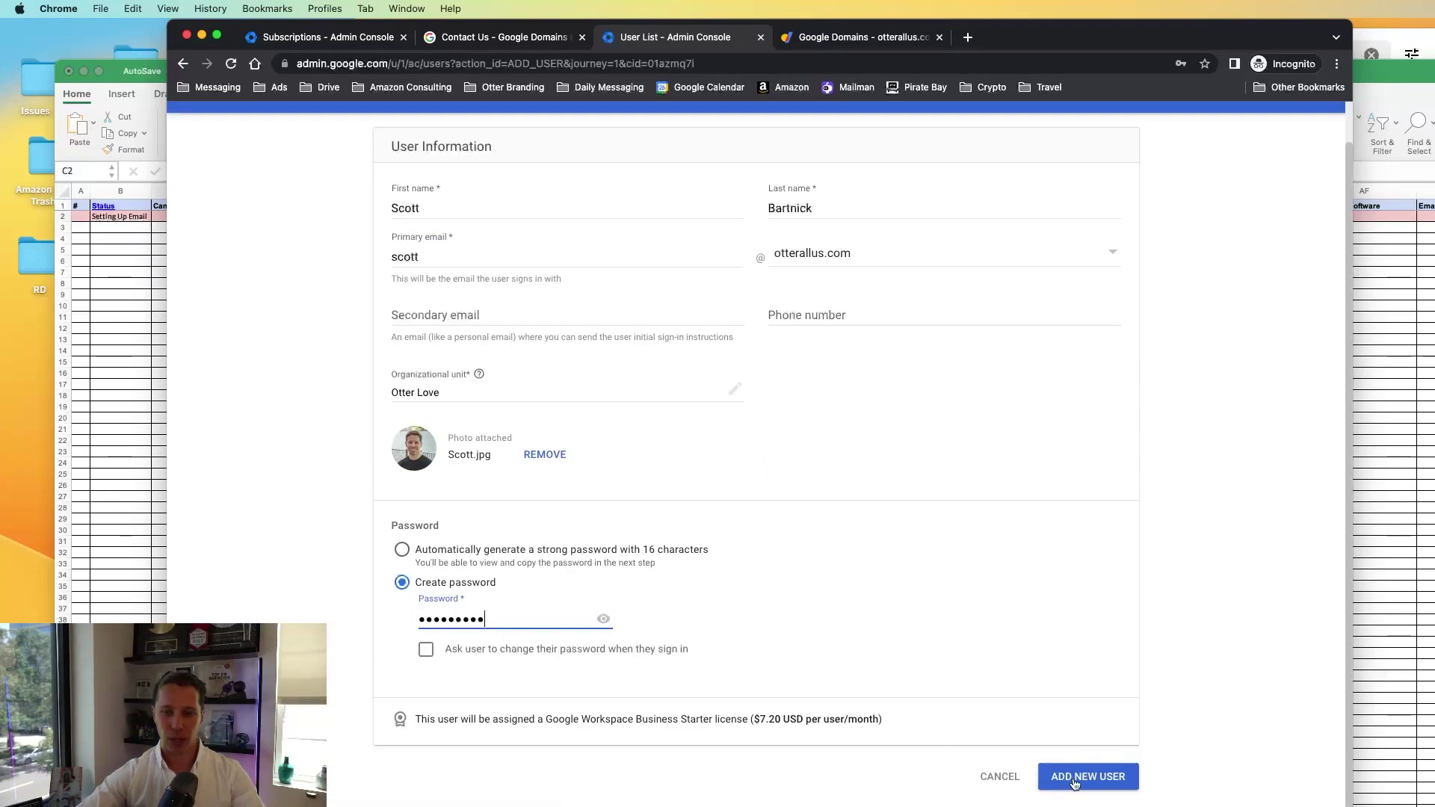
left_click(1074, 781)
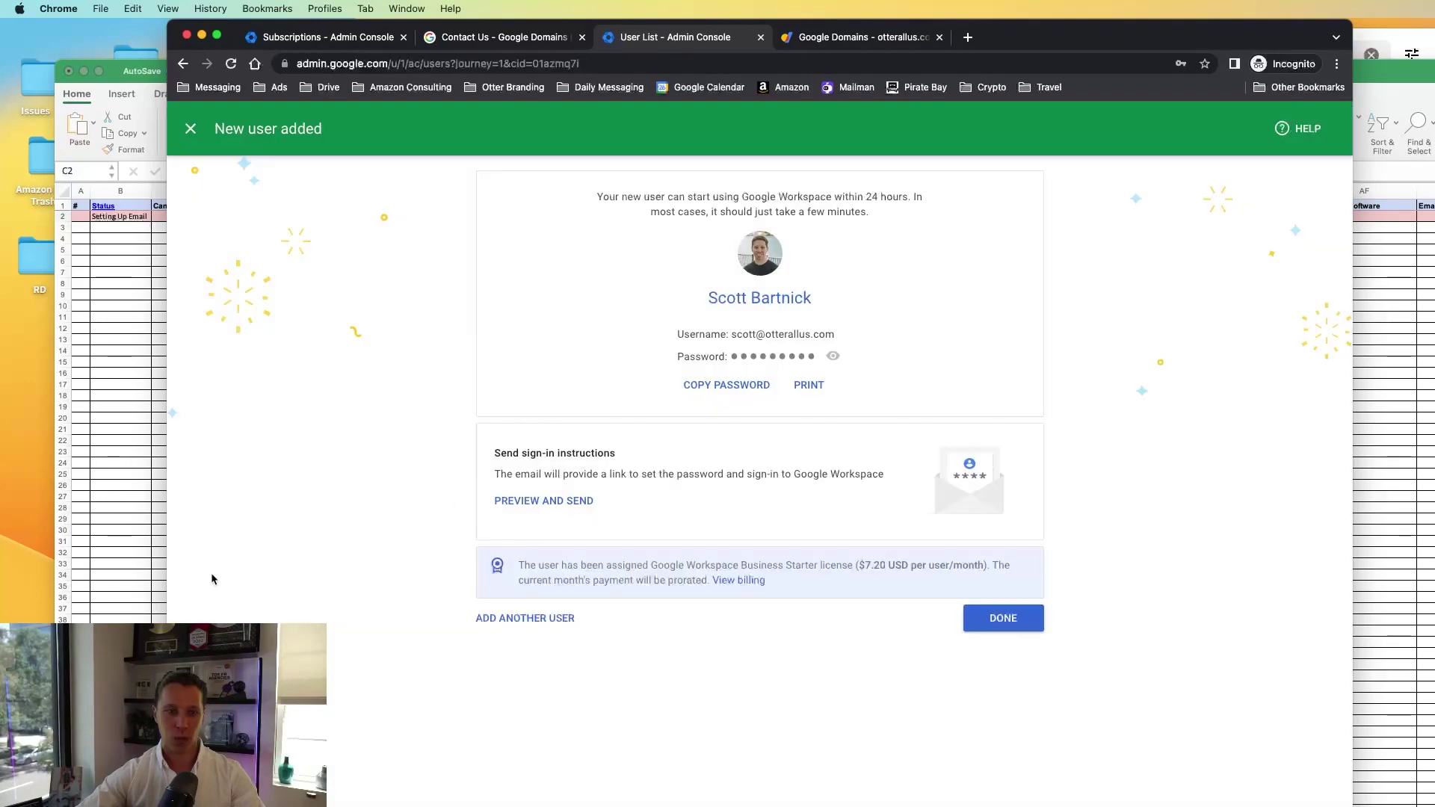
left_click(127, 557)
left_click_drag(1053, 85, 997, 73)
Step: Enter the new user's email address in N2 and Yes under Profile Image in O2
left_click(989, 218)
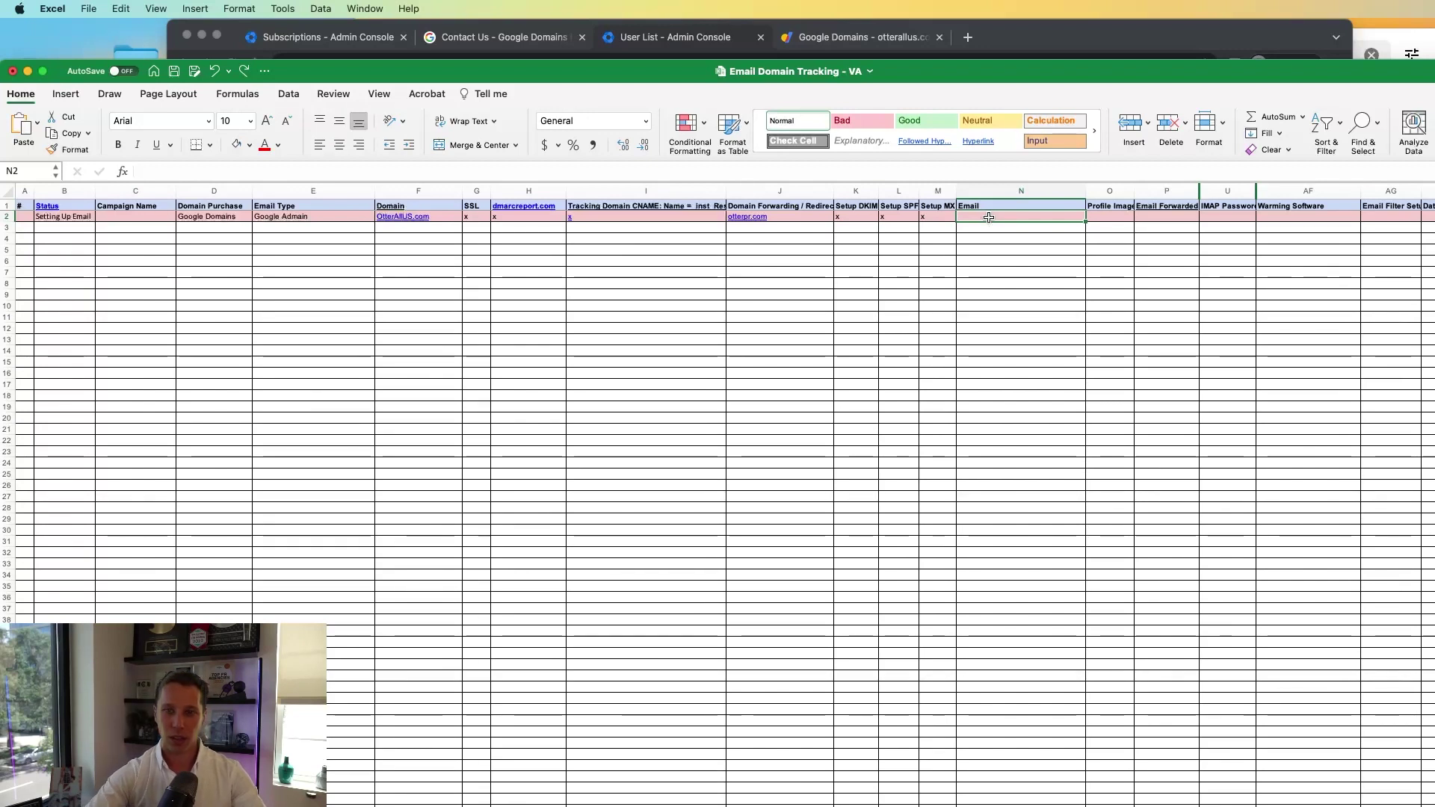
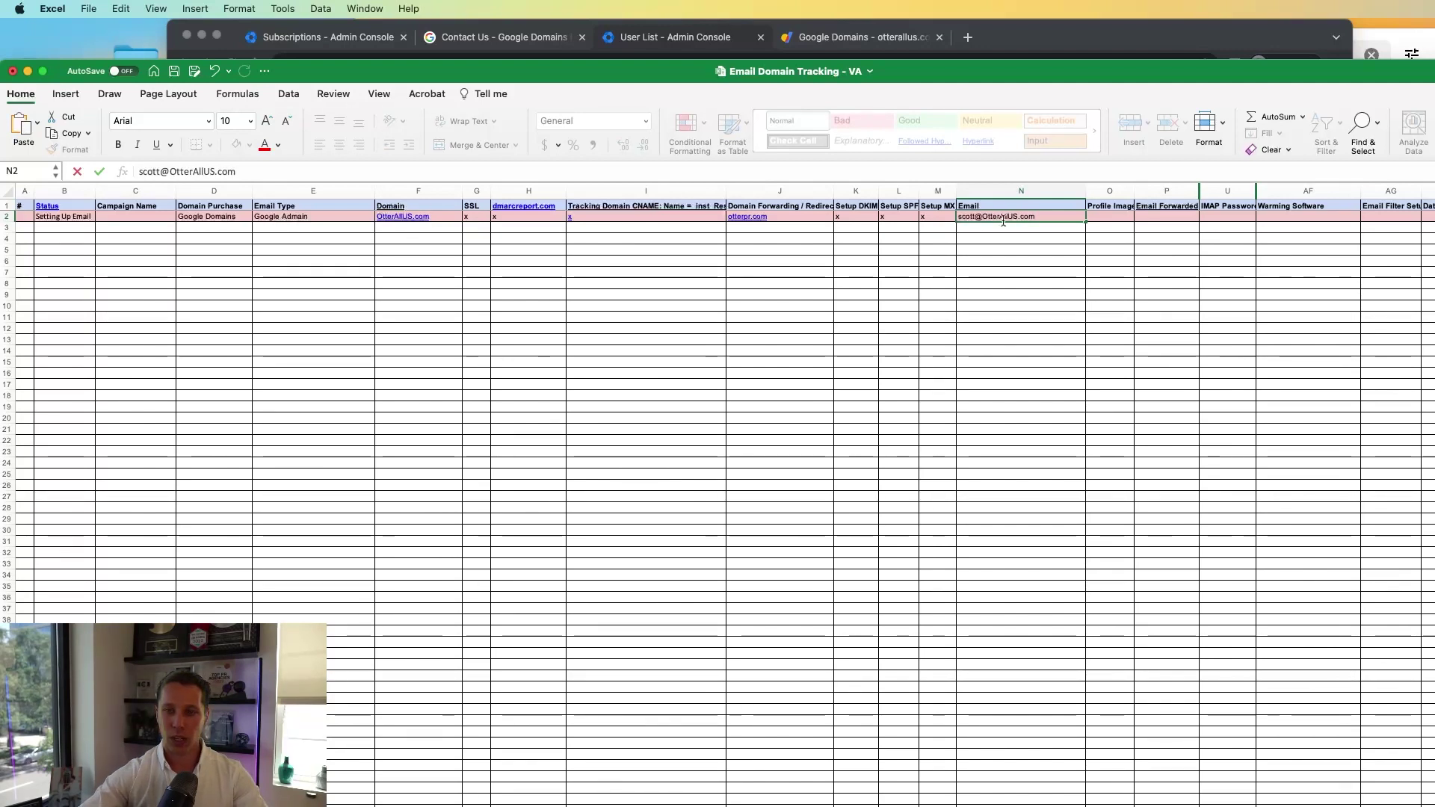
left_click(1121, 215)
type("Y")
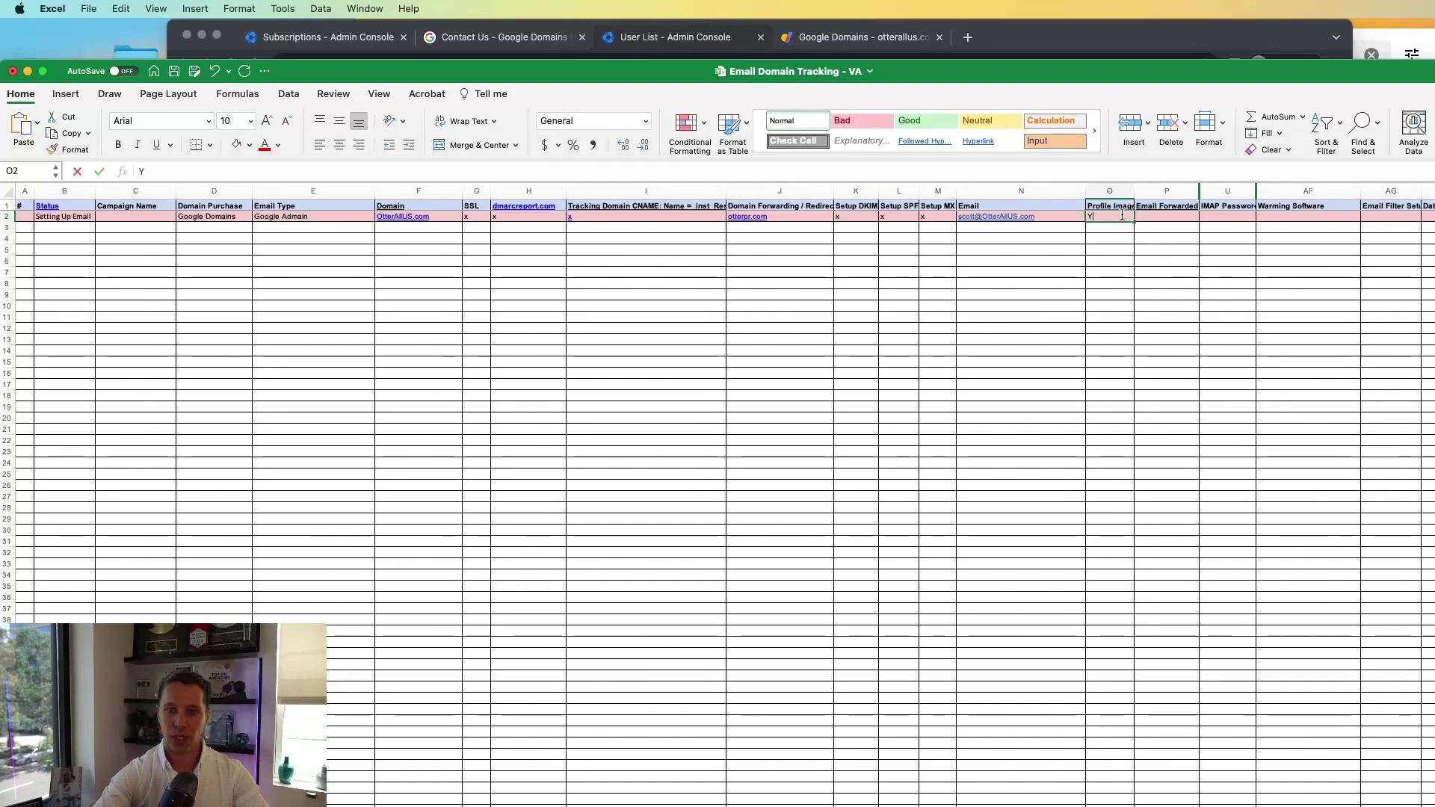
type("es")
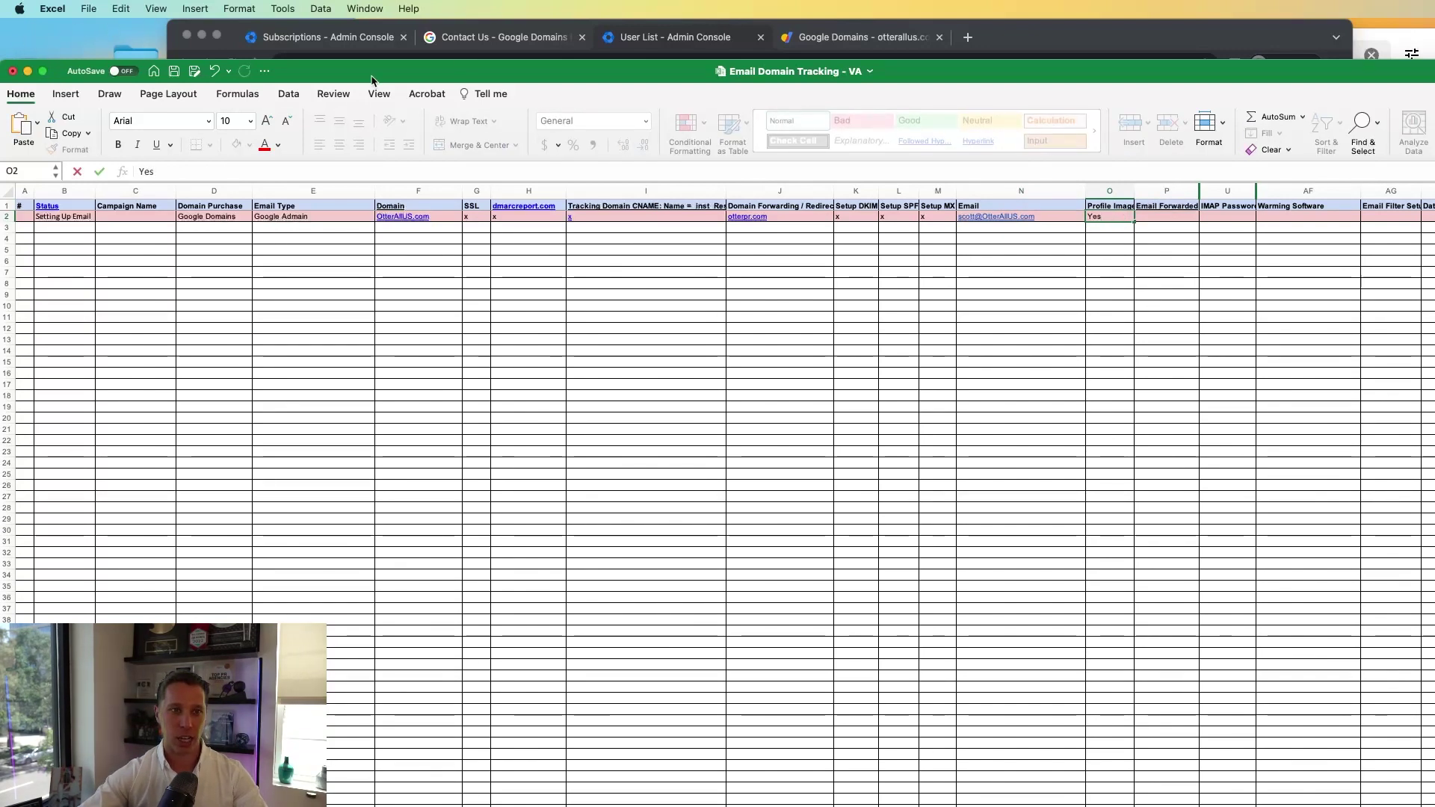
left_click_drag(371, 80, 170, 71)
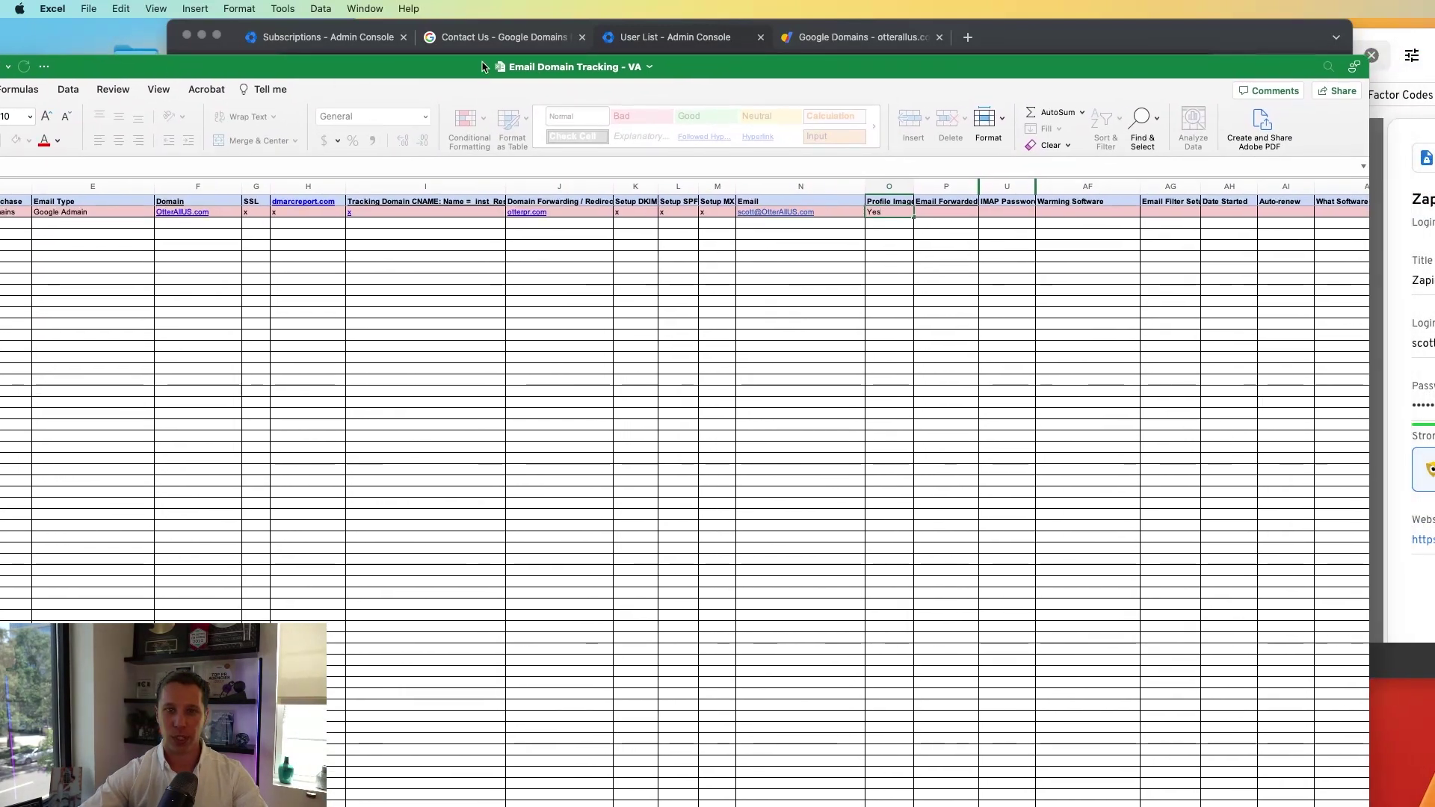
left_click_drag(482, 67, 416, 94)
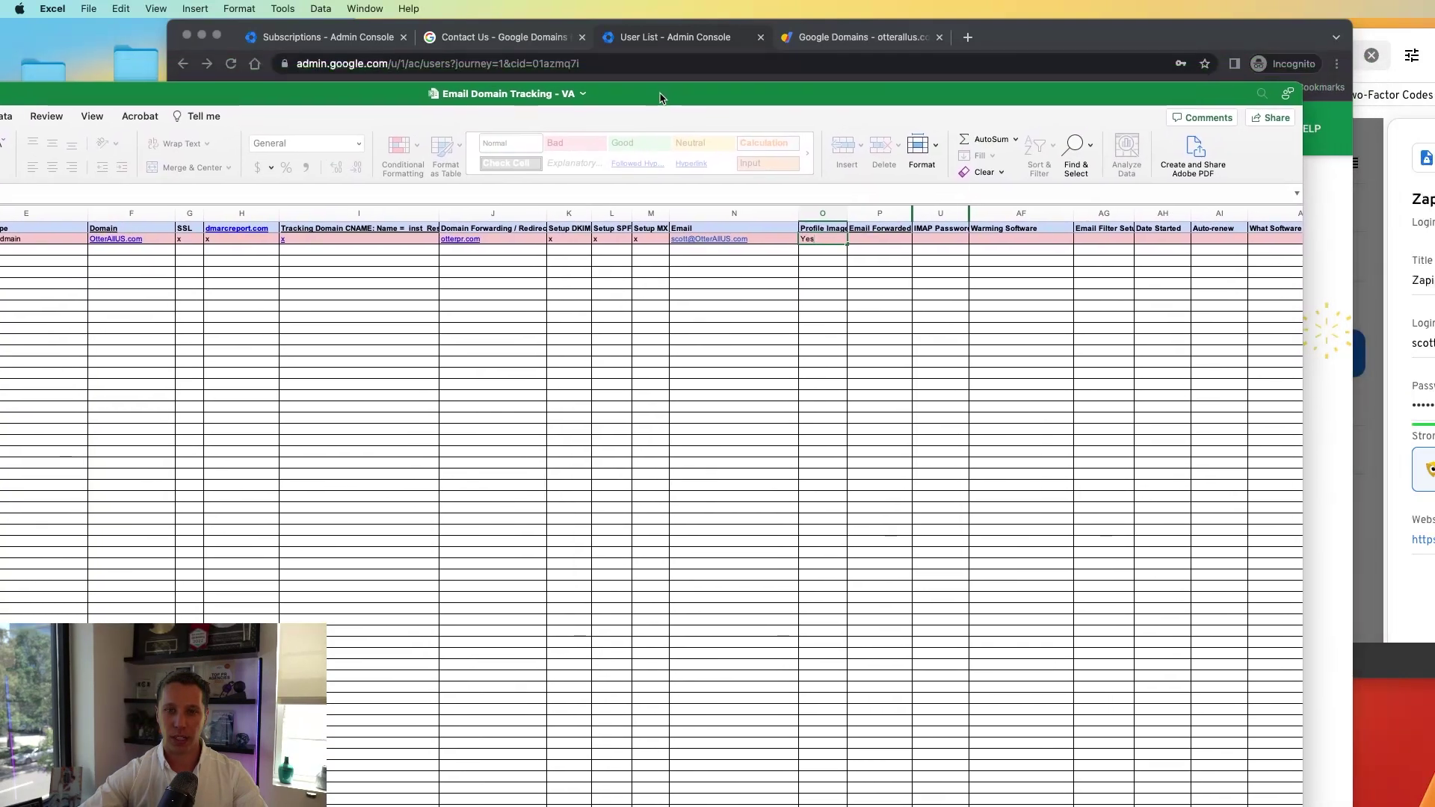
Step: Clear the new account's welcome screens and open Gmail's full settings page
left_click_drag(660, 97, 644, 97)
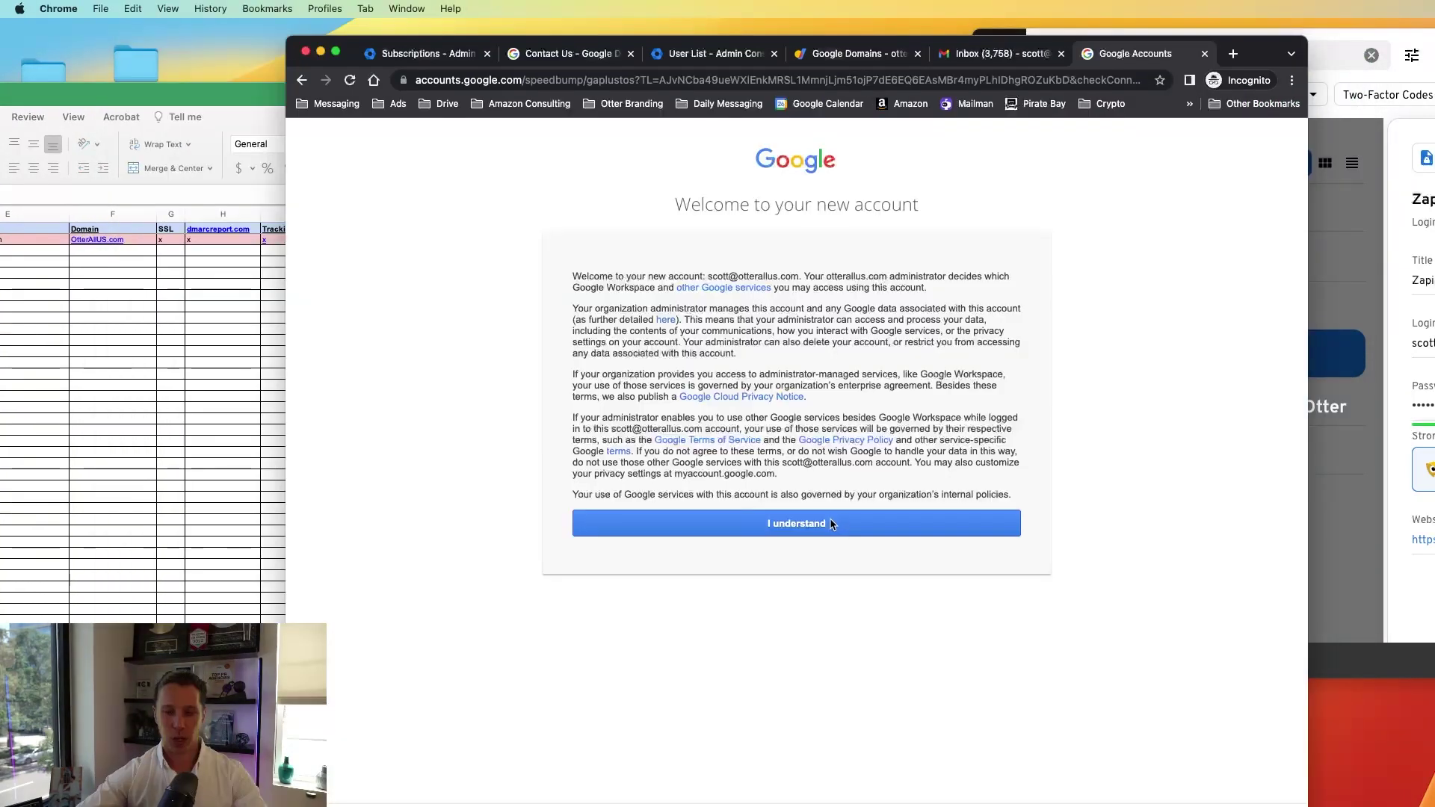
left_click(831, 525)
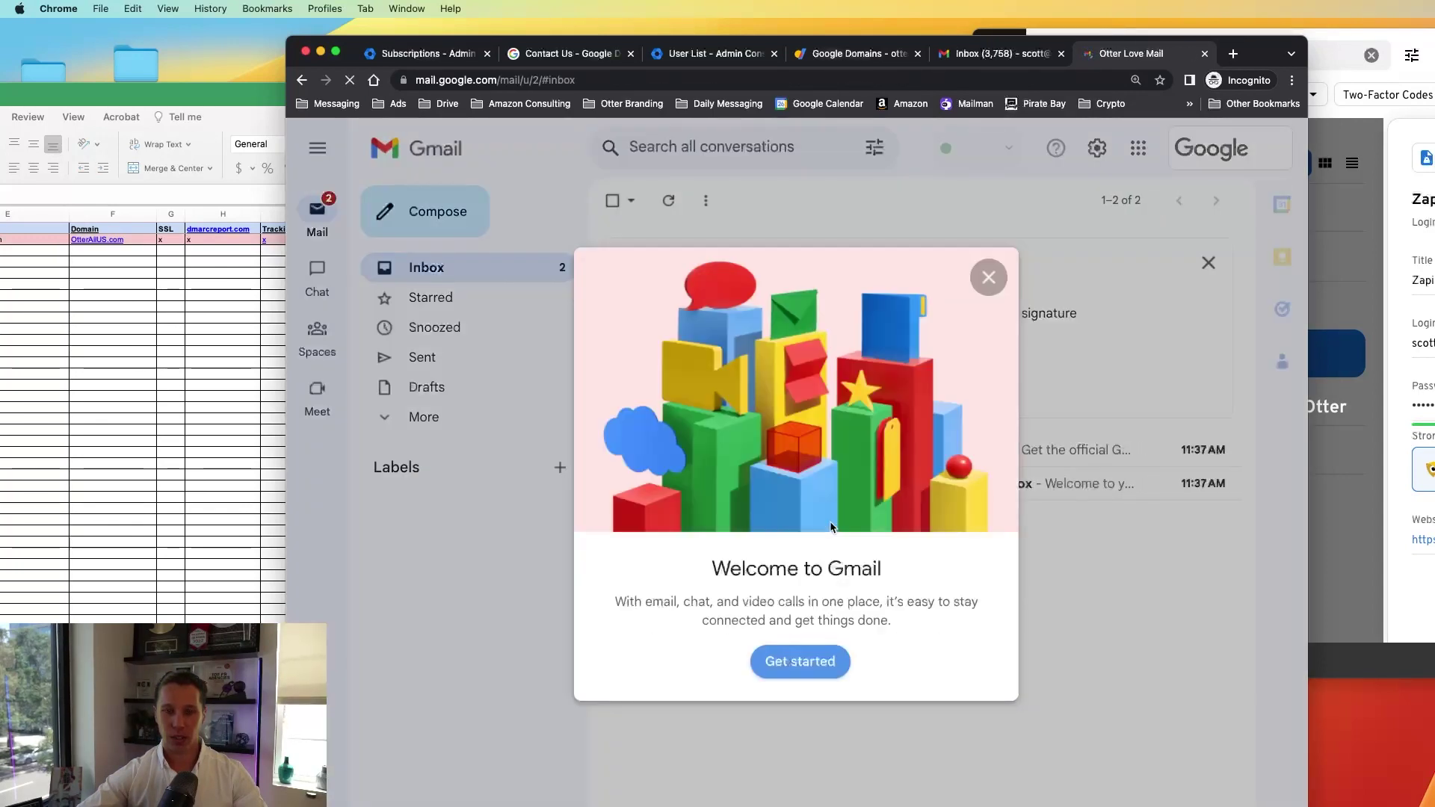
left_click(987, 277)
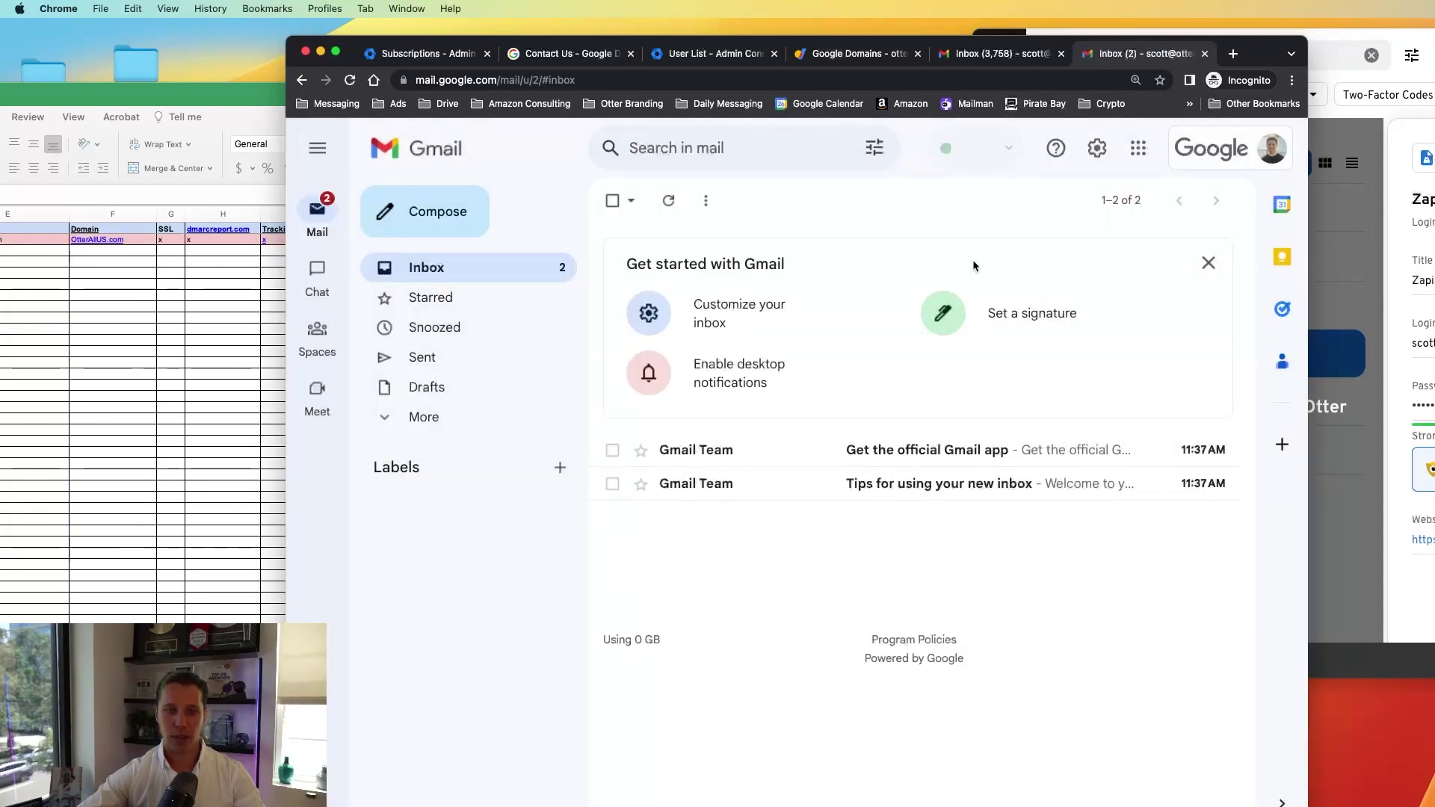
left_click(1109, 149)
left_click(1124, 245)
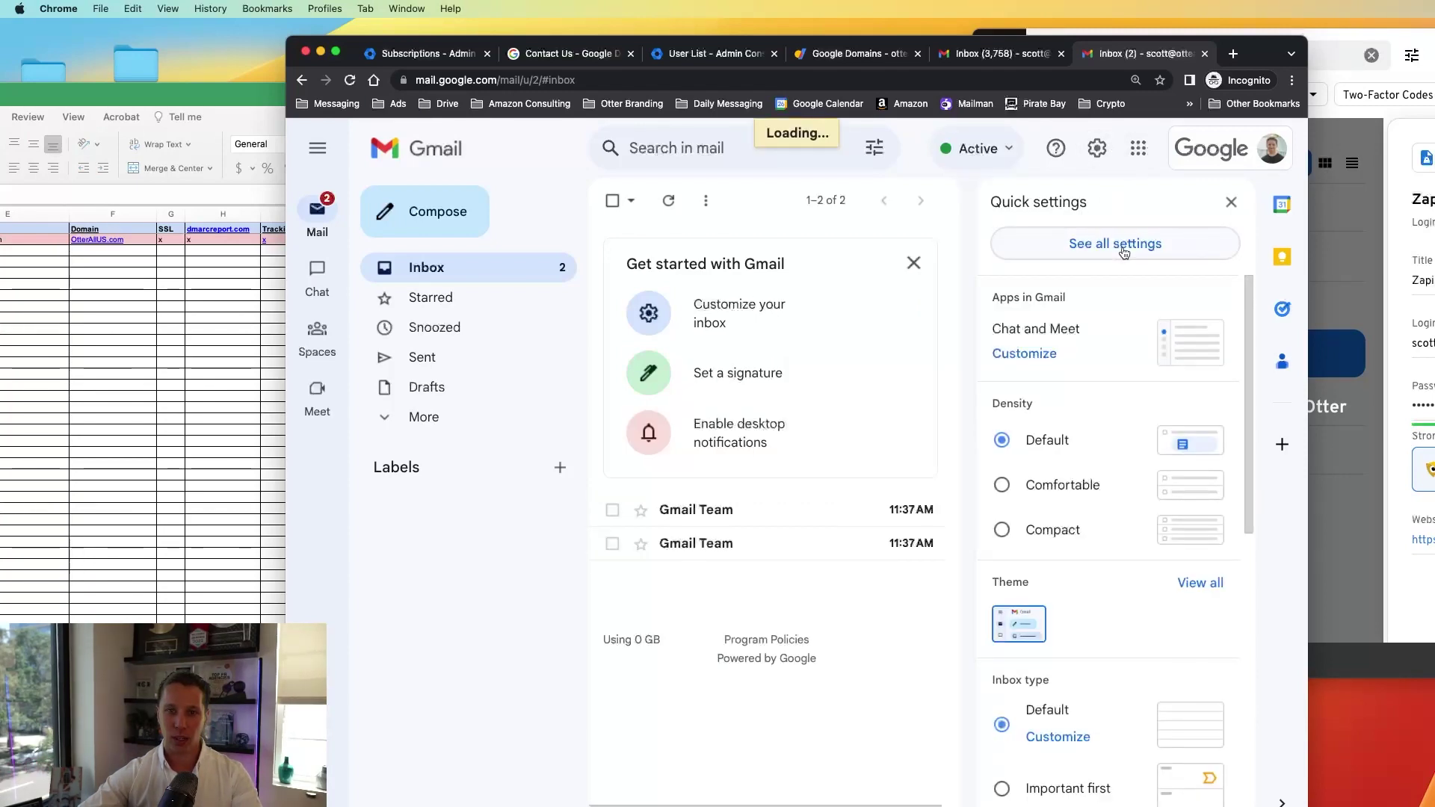
left_click(971, 241)
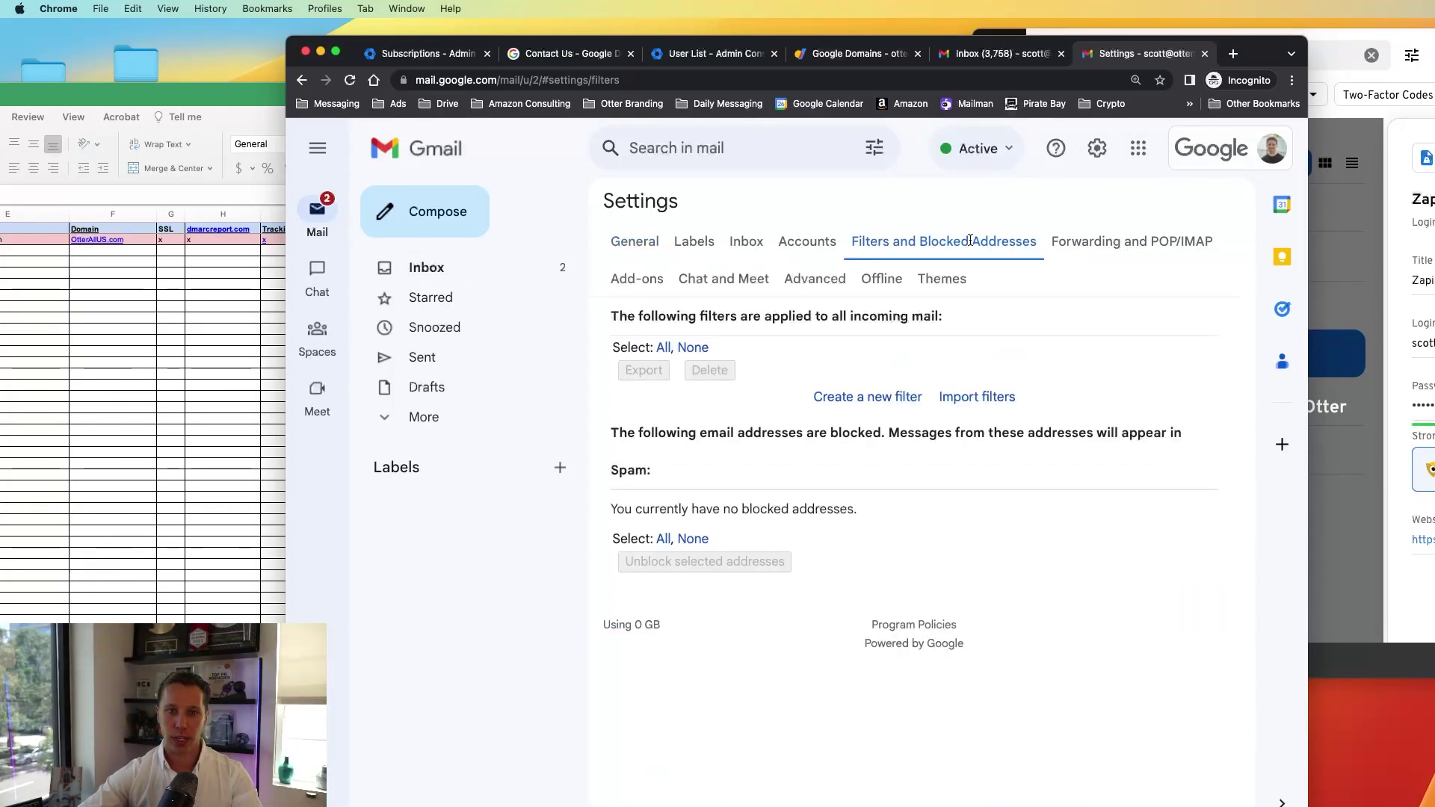
Step: Add a forwarding e-mail address, then enable POP for all mail and IMAP access
left_click(1076, 243)
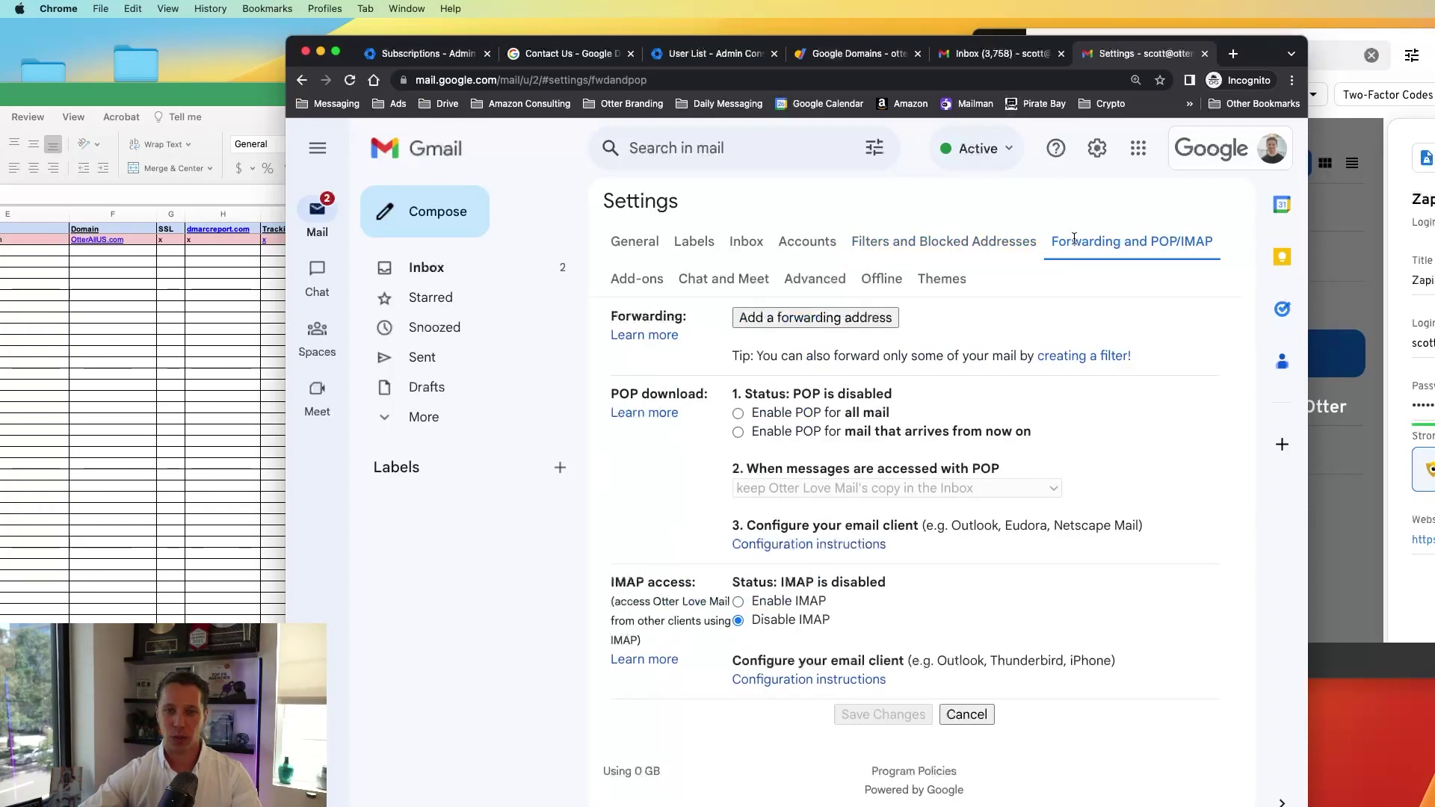
left_click(869, 320)
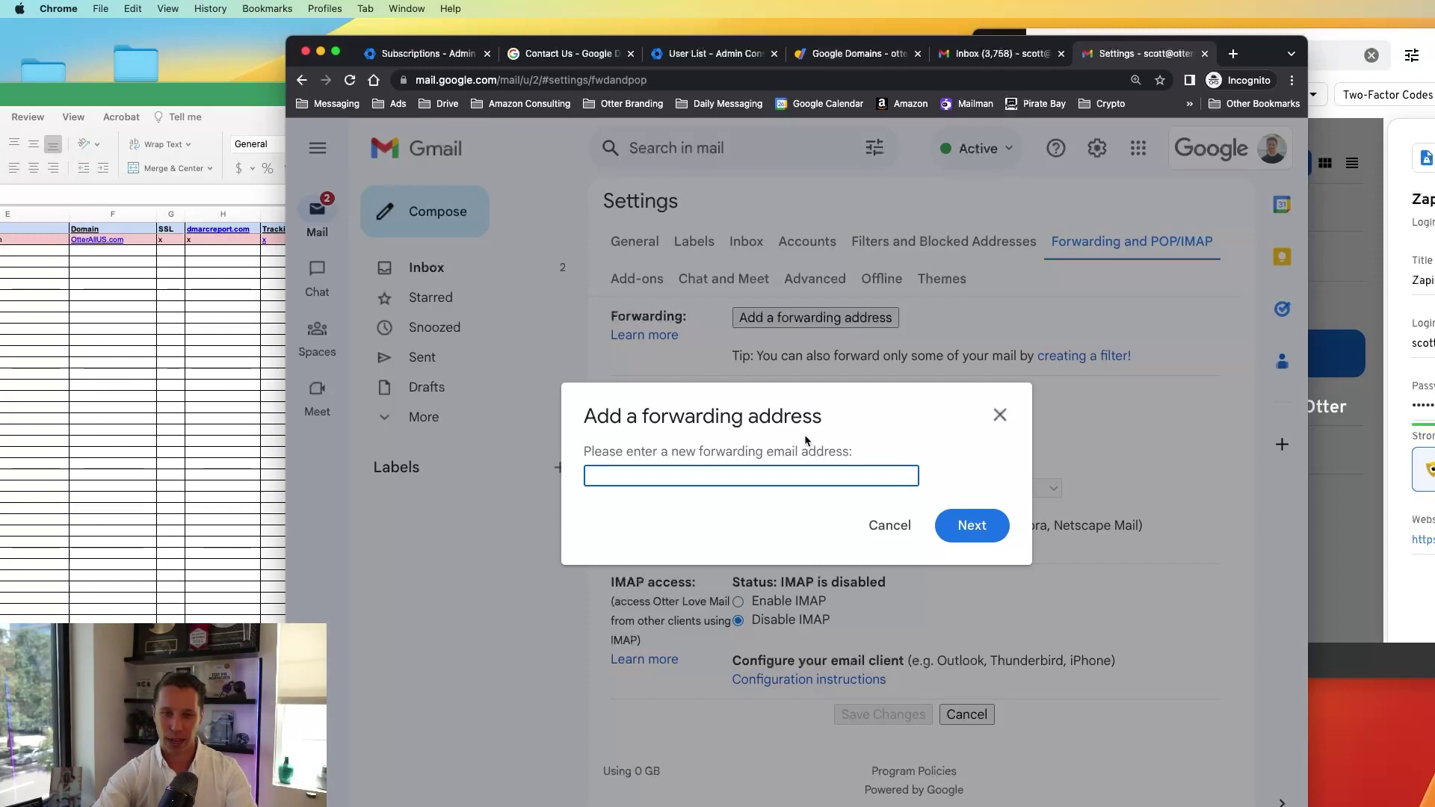
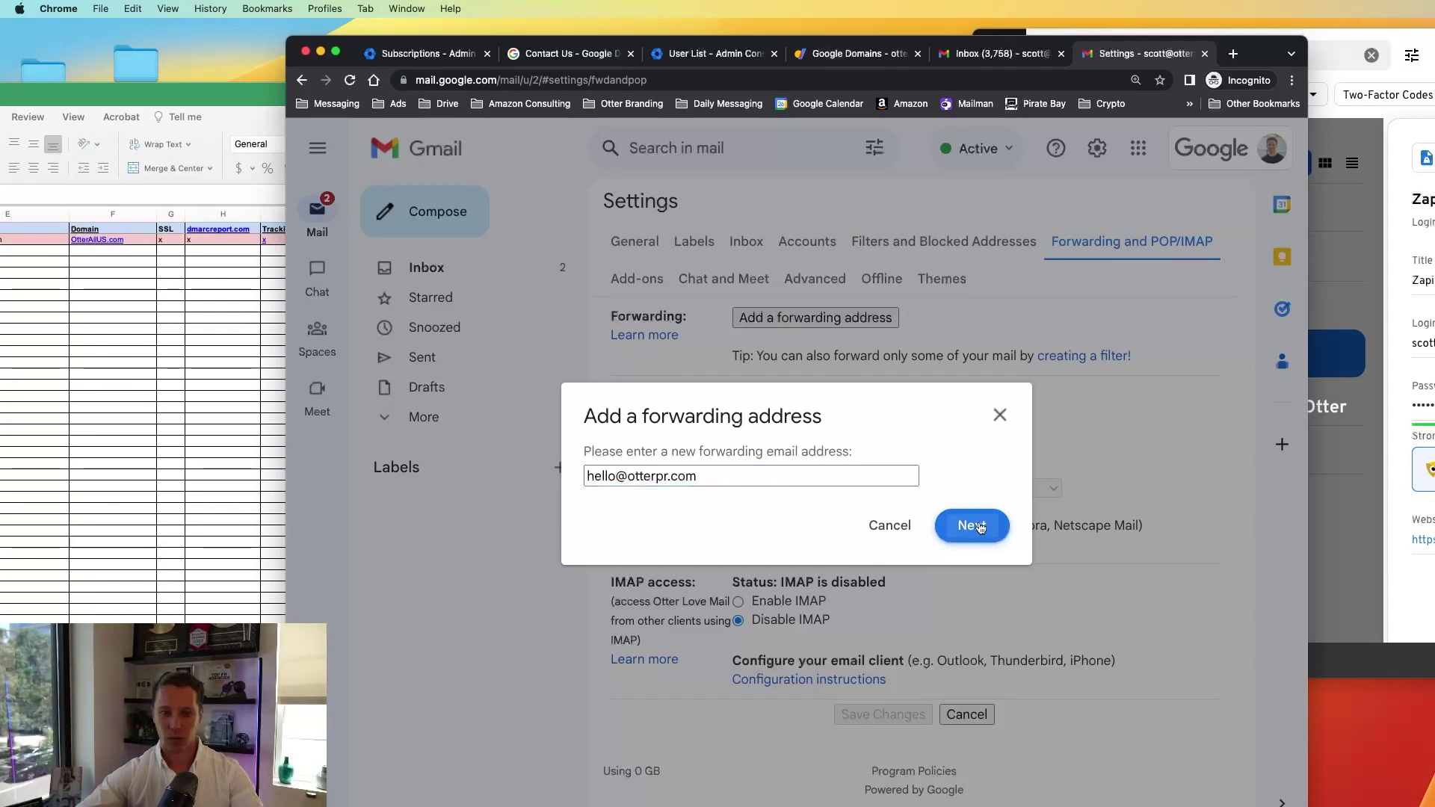
key("Return")
left_click(641, 280)
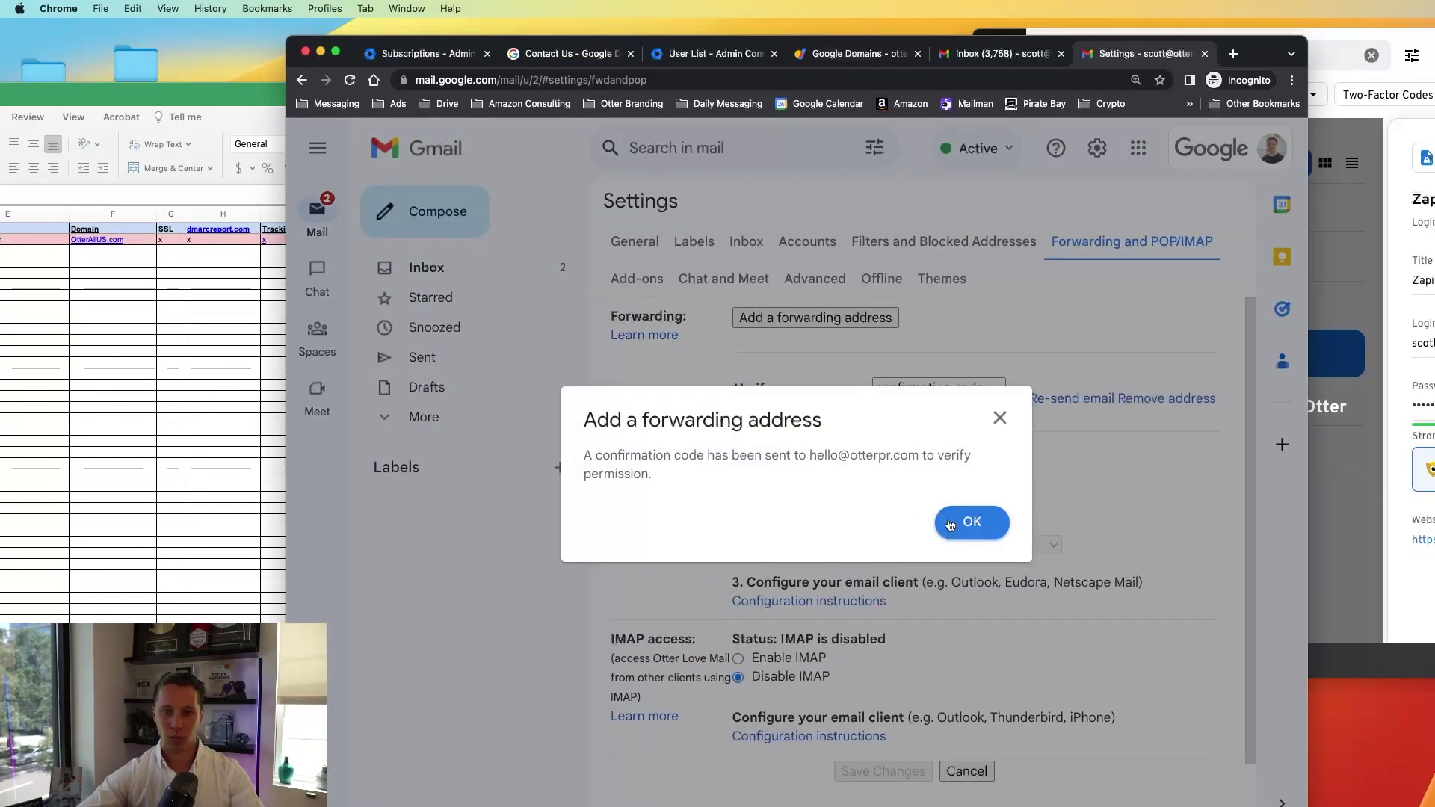
left_click(949, 523)
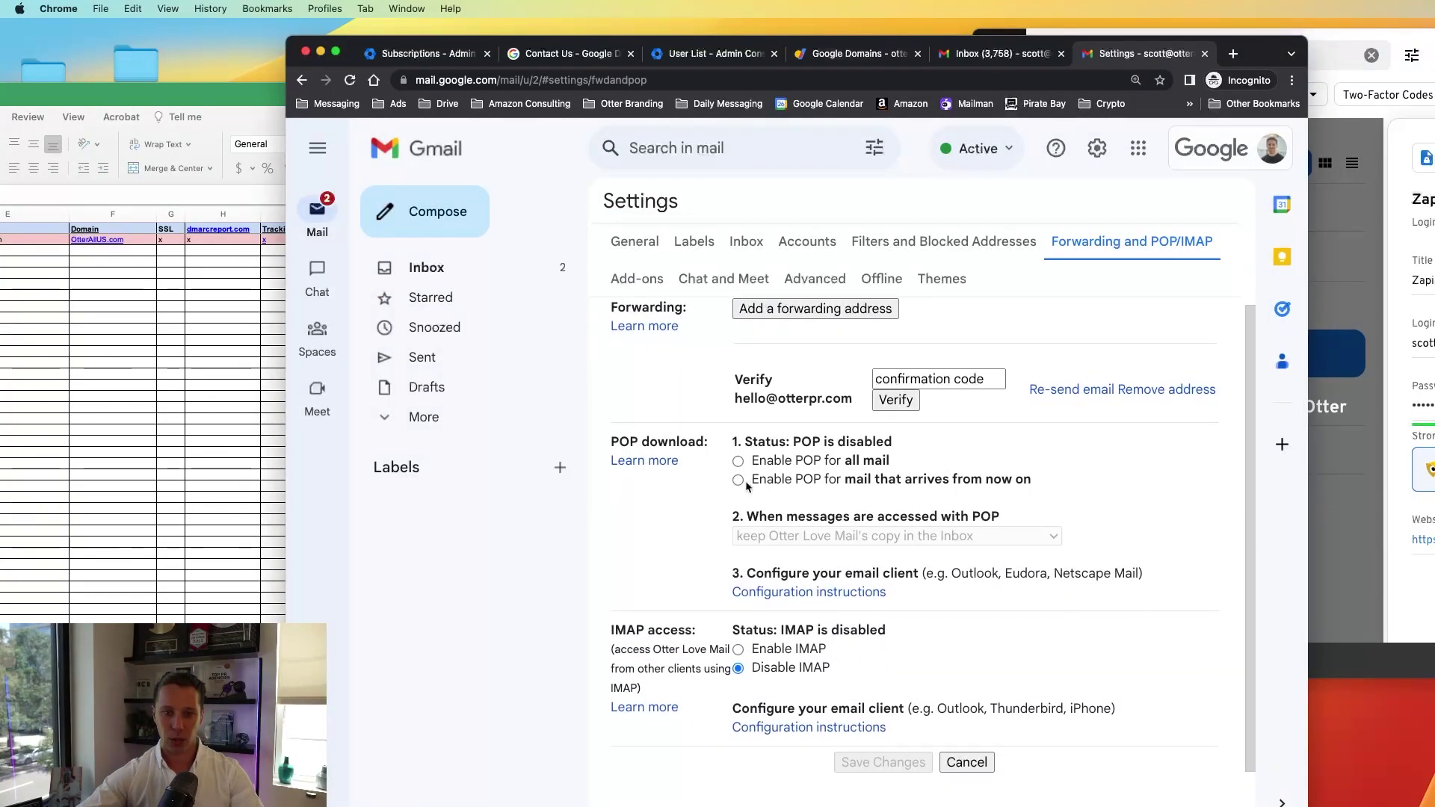
left_click(738, 461)
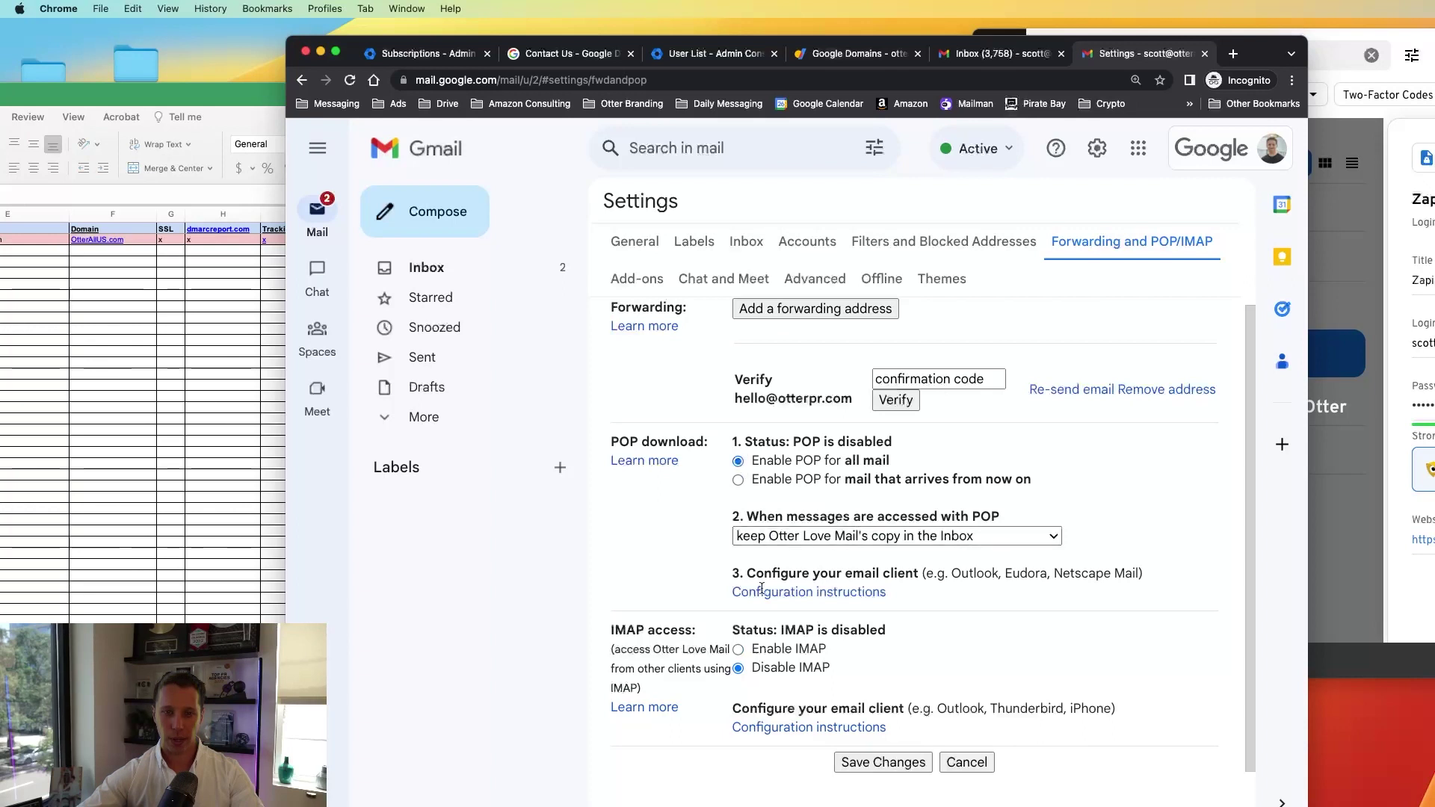
left_click(739, 649)
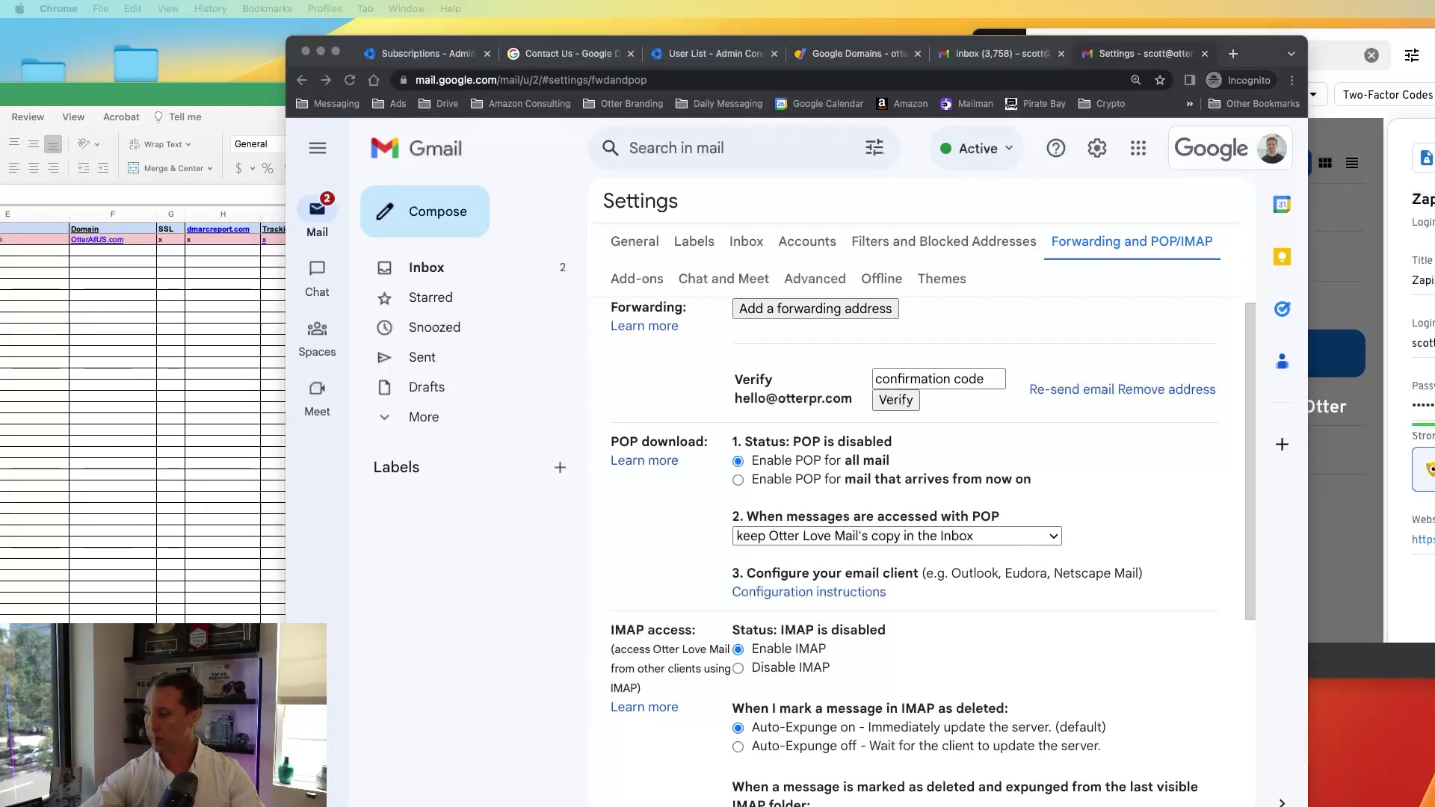
Step: Verify the forwarding address with the pasted code, forward a copy of incoming mail, and save
left_click(973, 382)
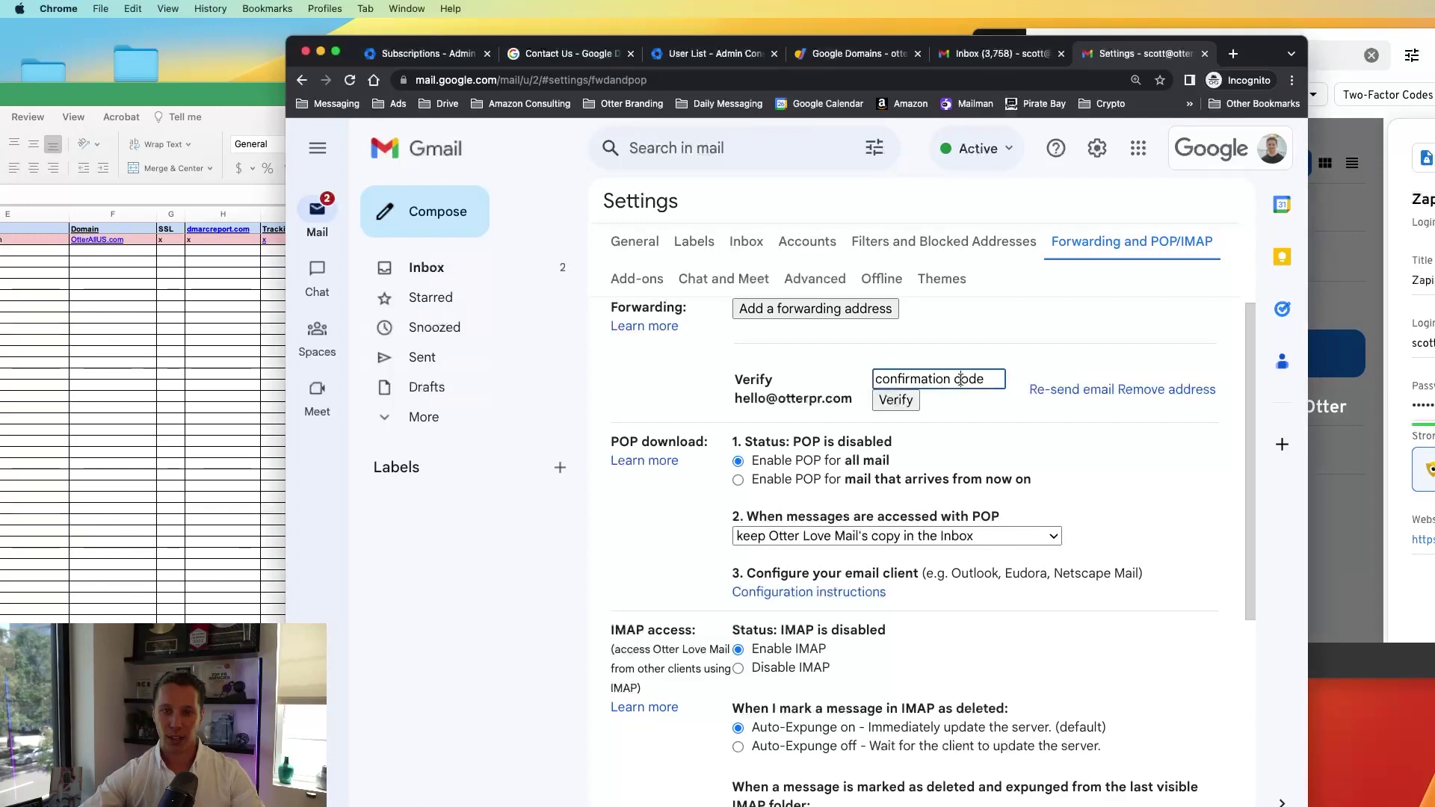
left_click(903, 402)
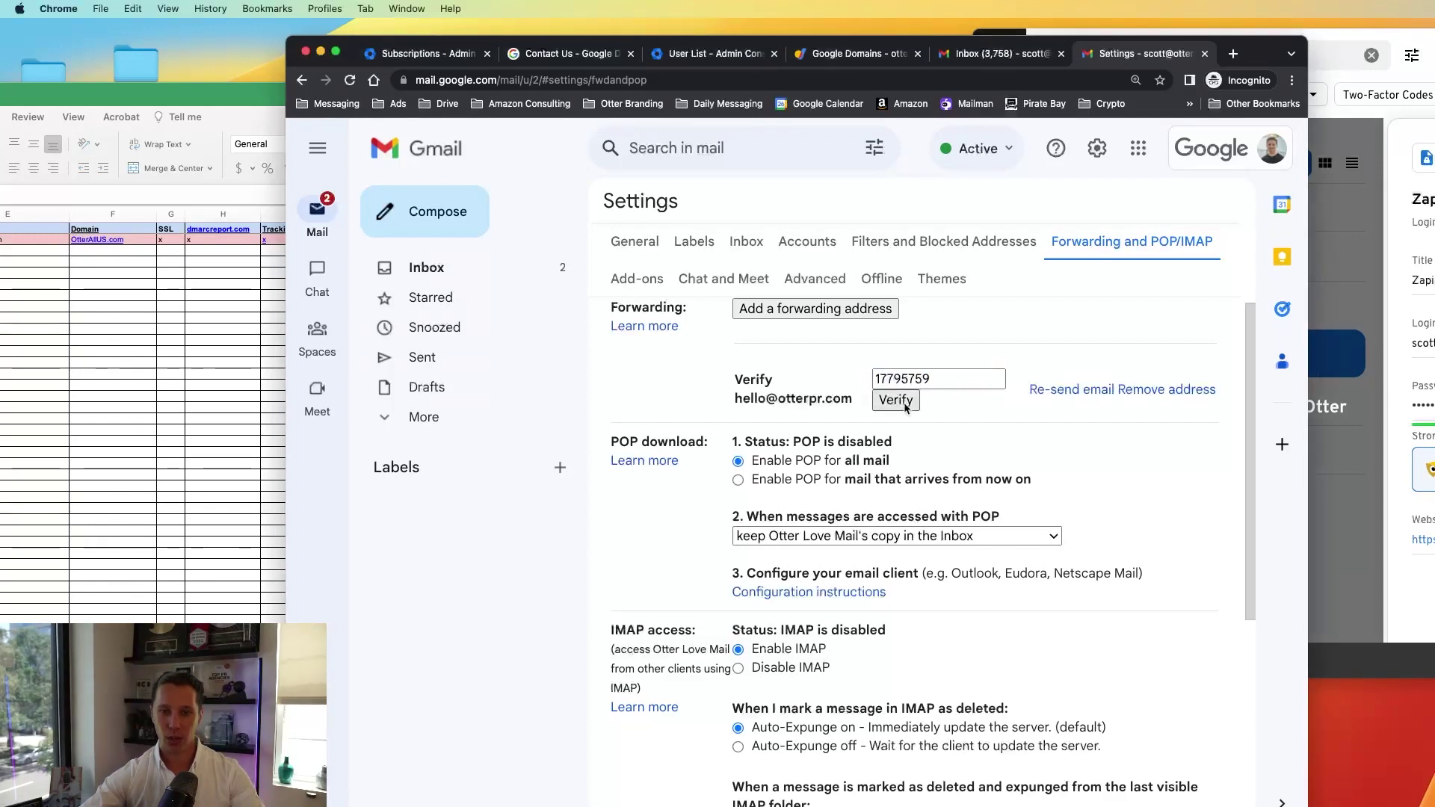
left_click(746, 328)
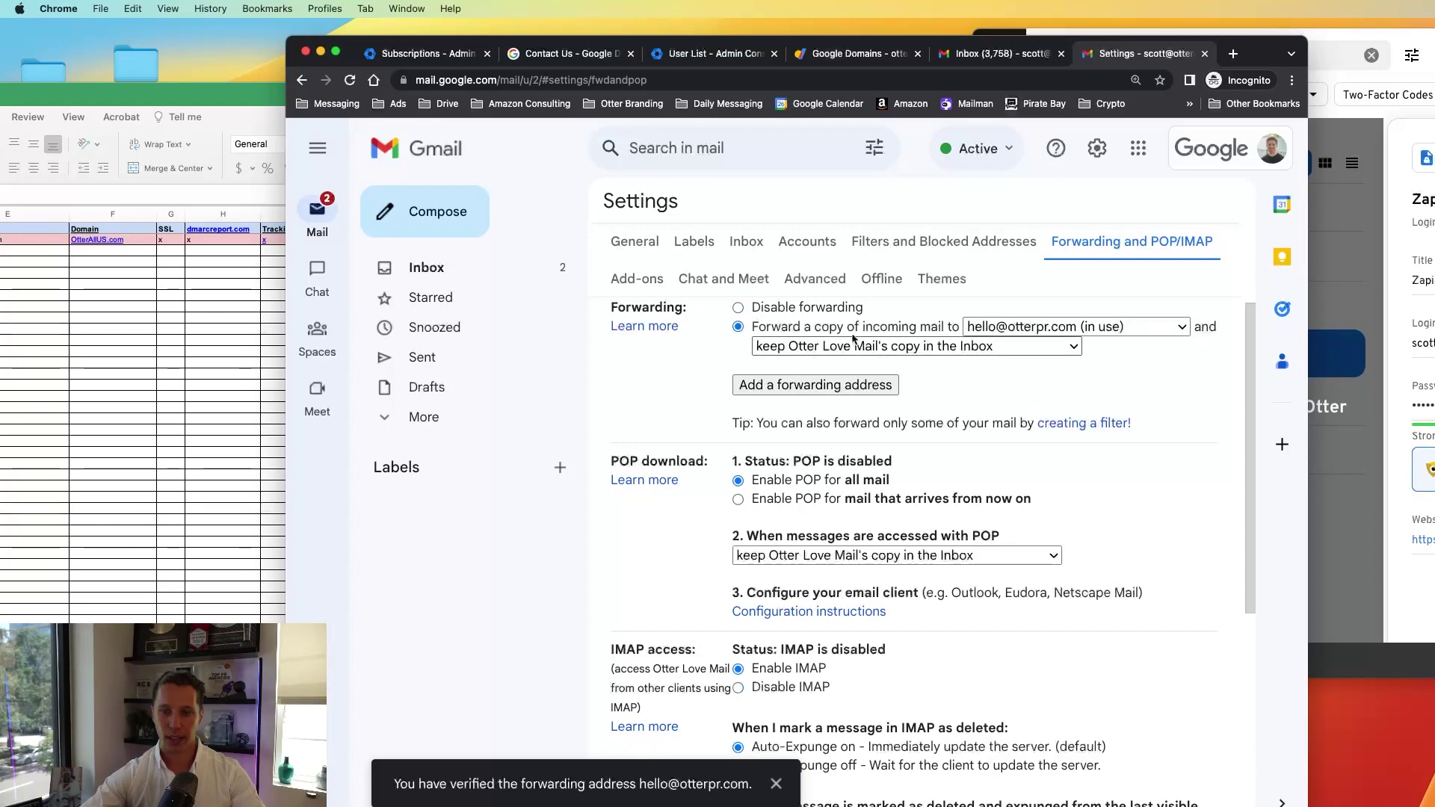
scroll(775, 359, "down", 3)
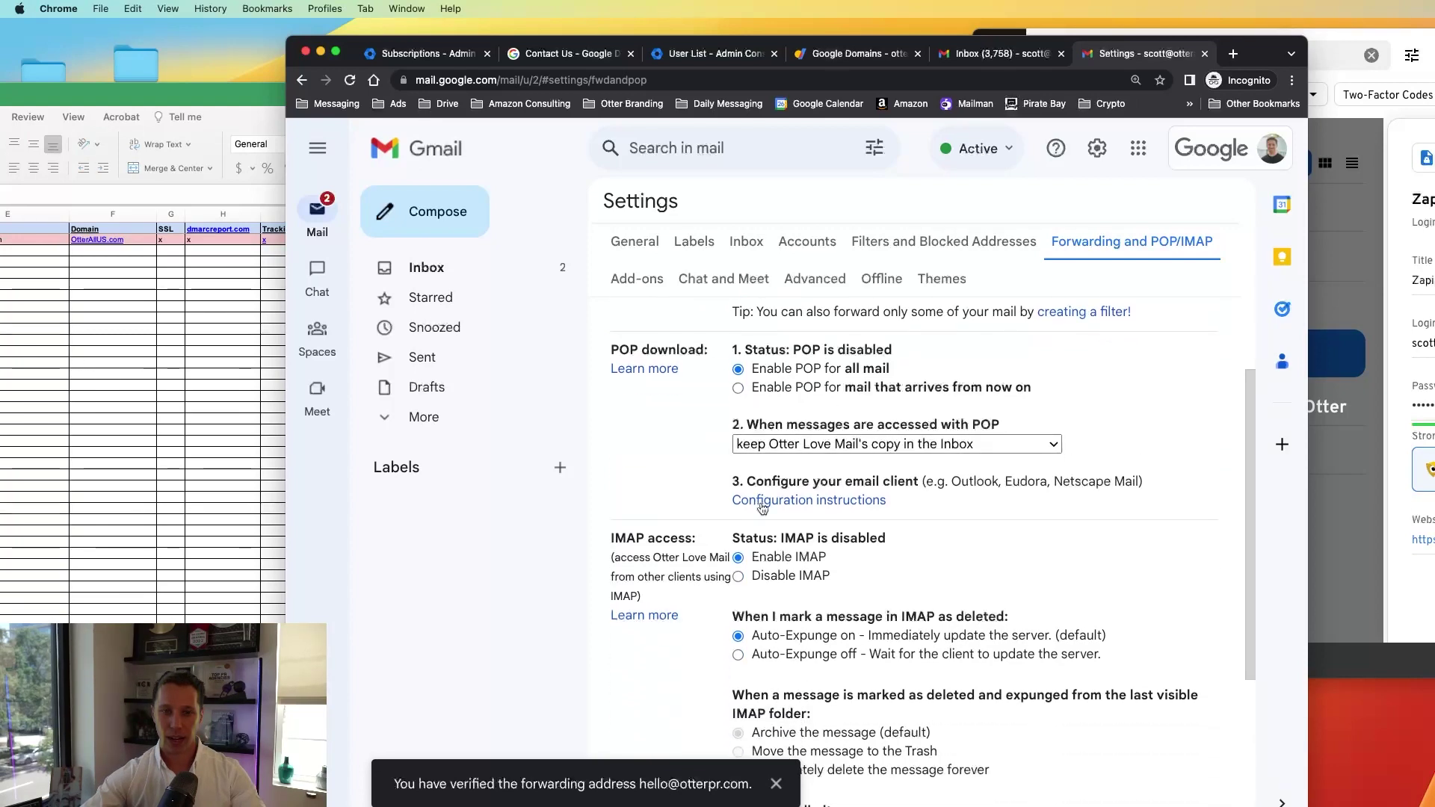
scroll(762, 508, "down", 6)
left_click(894, 719)
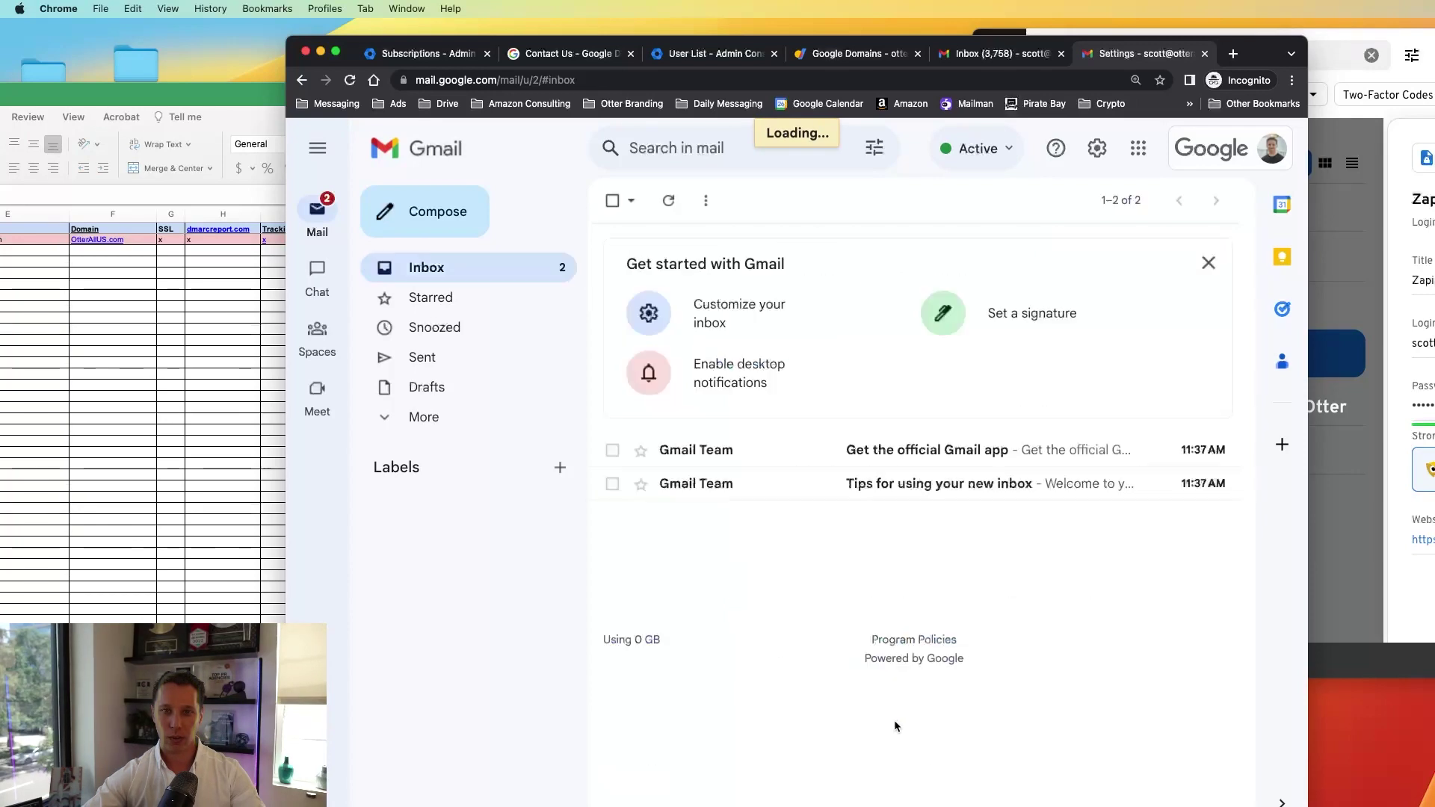
key("super+Tab")
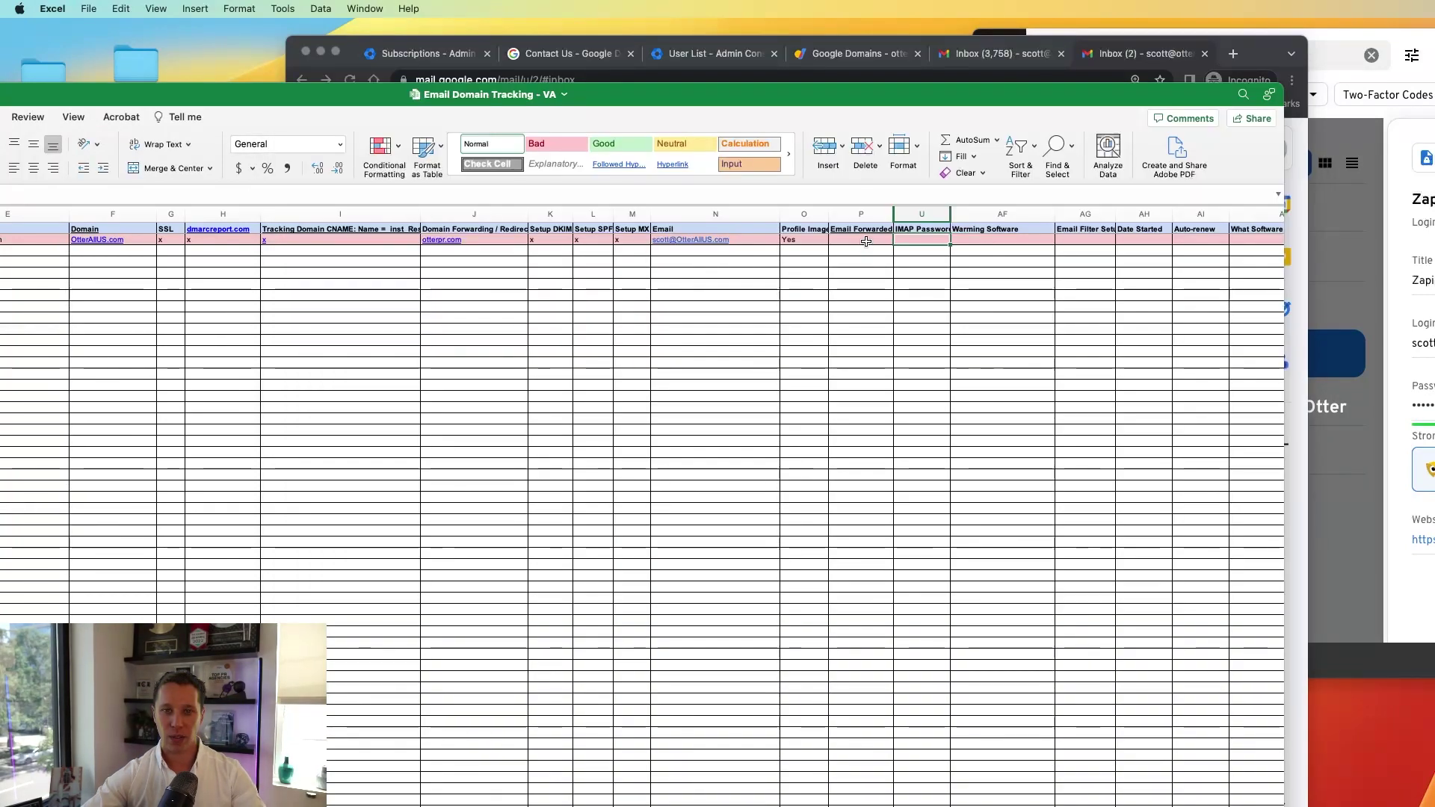
Step: Enter Yes in cell P2 under Email Forwarded for the otterallus.com row
left_click(867, 240)
type("Yes")
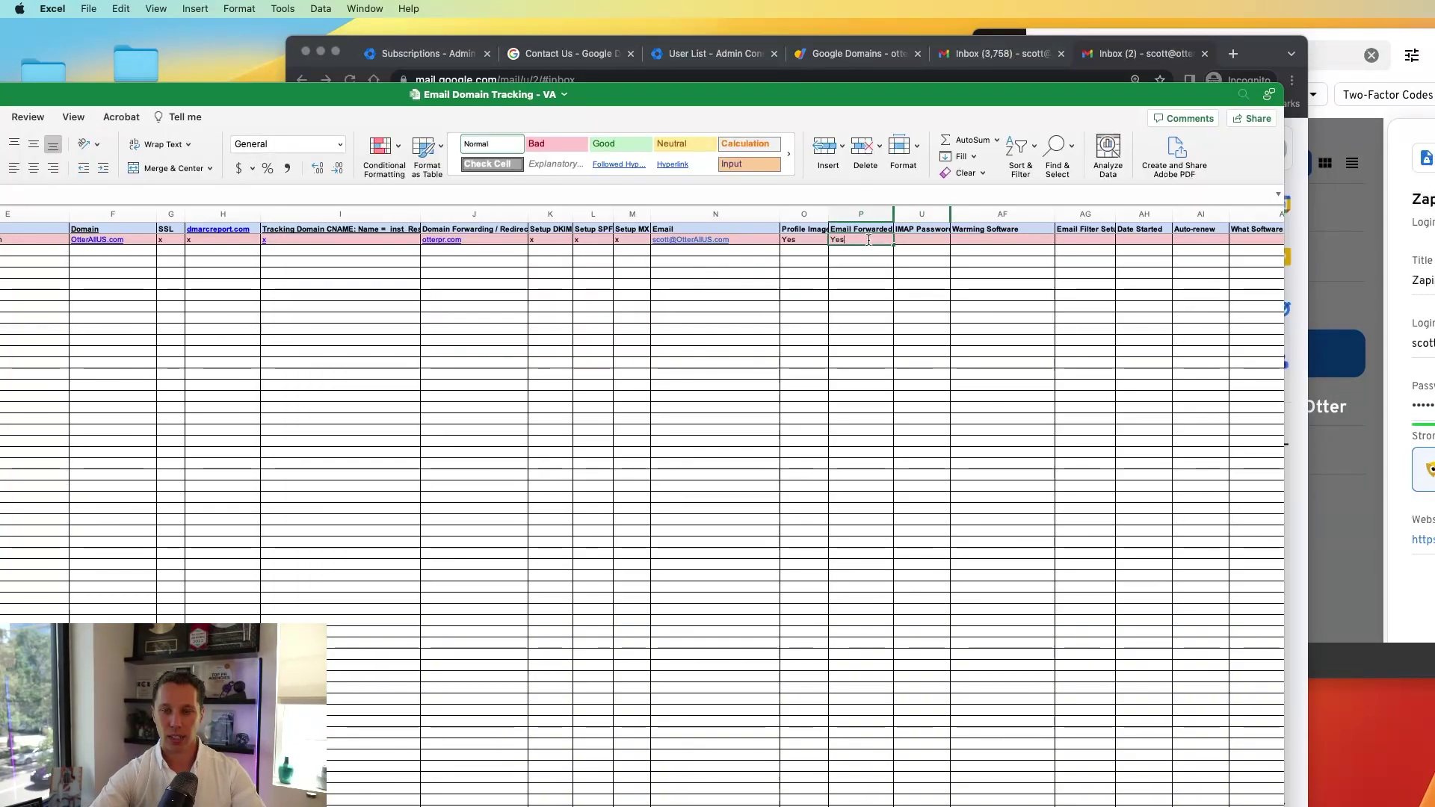
left_click(910, 238)
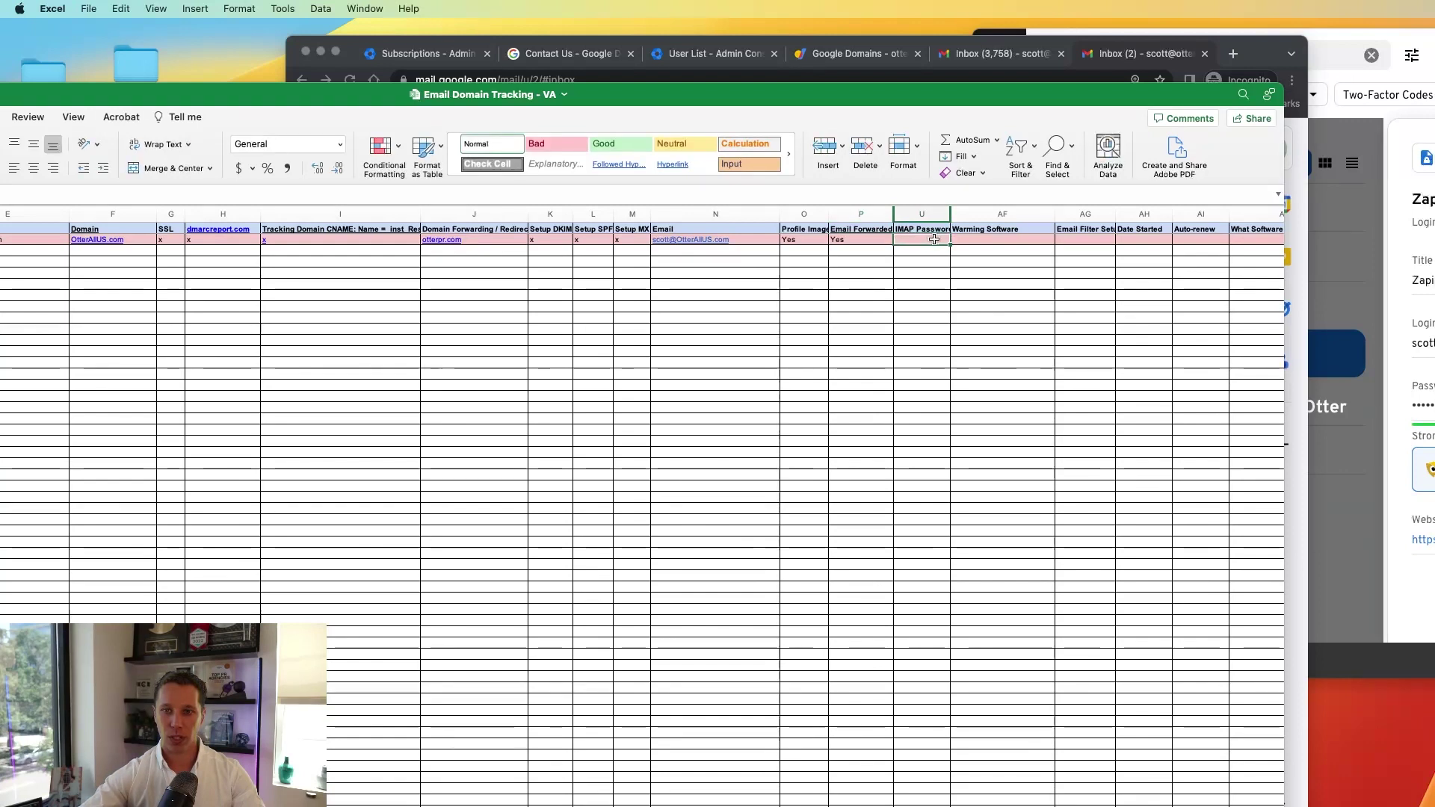
scroll(647, 506, "right", 5)
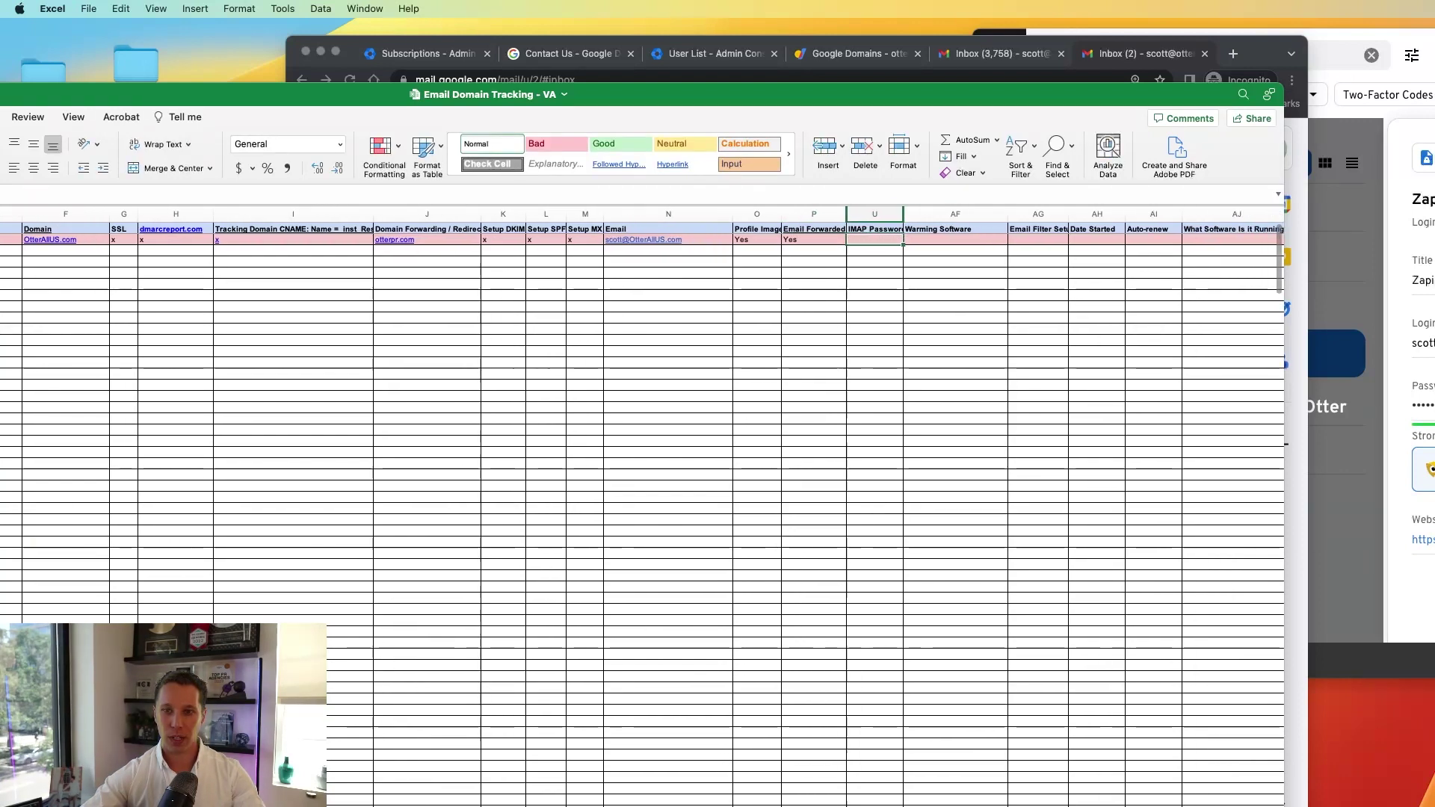
scroll(564, 290, "left", 5)
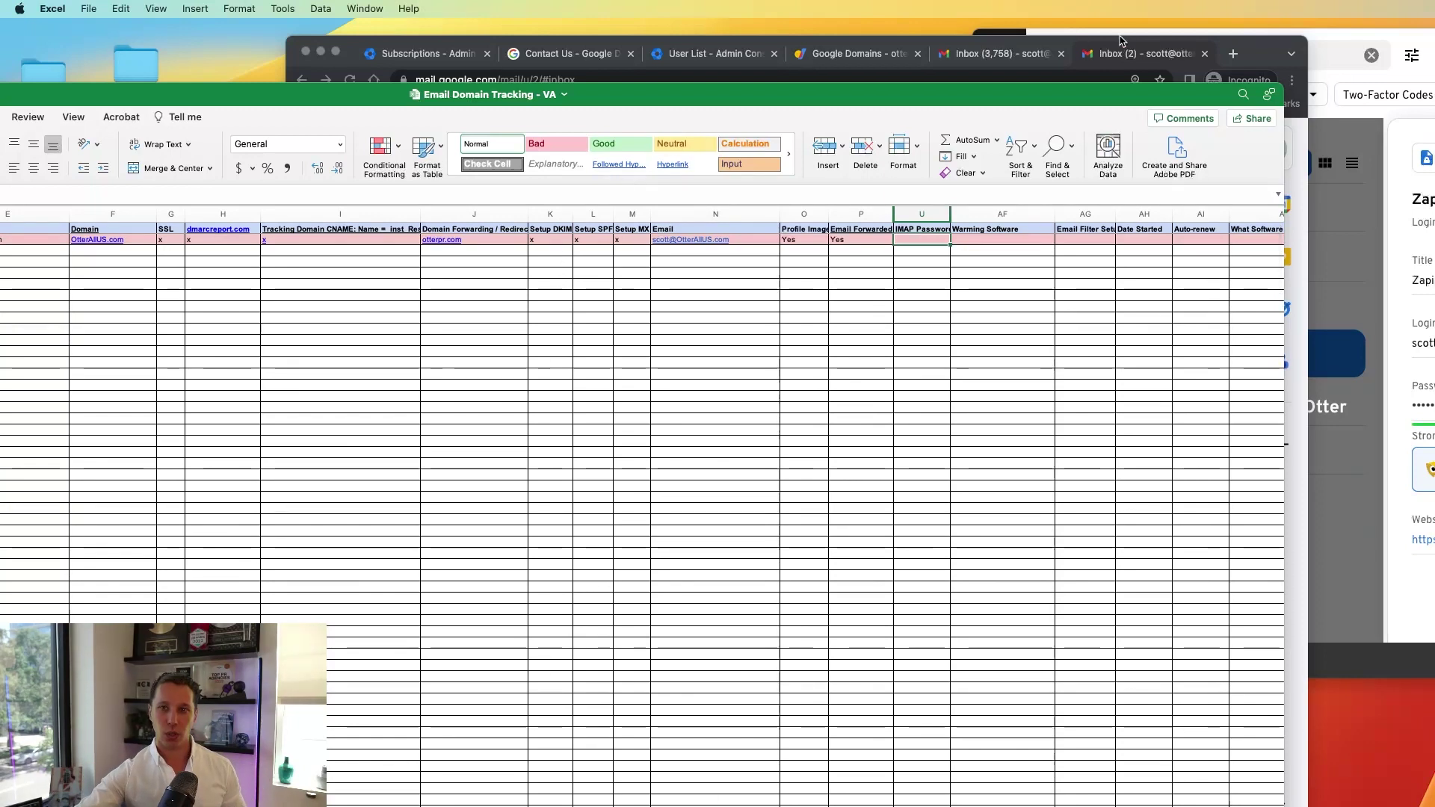
Step: Open a new incognito tab and begin typing a web address starting with 'ins'
left_click(1230, 54)
type("ins")
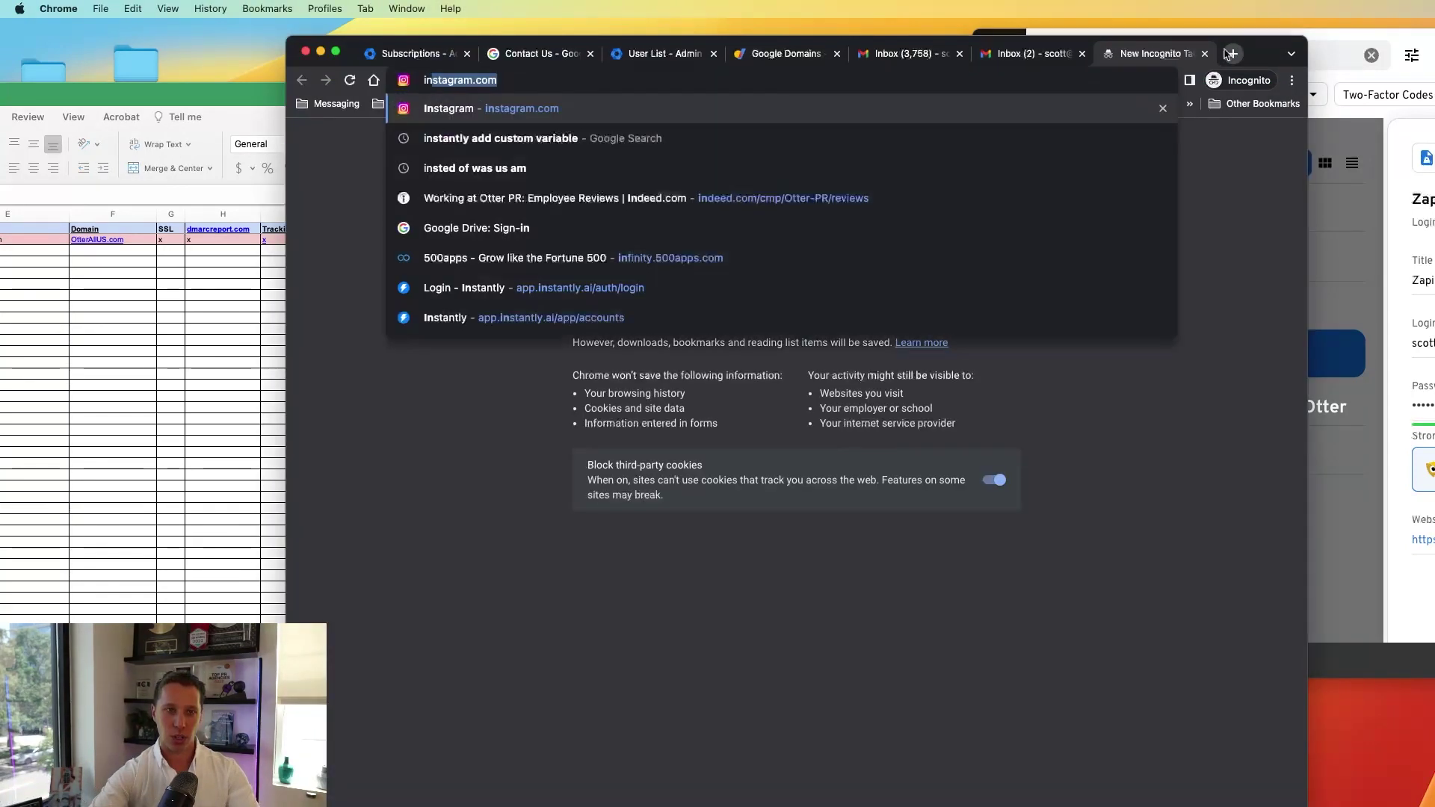